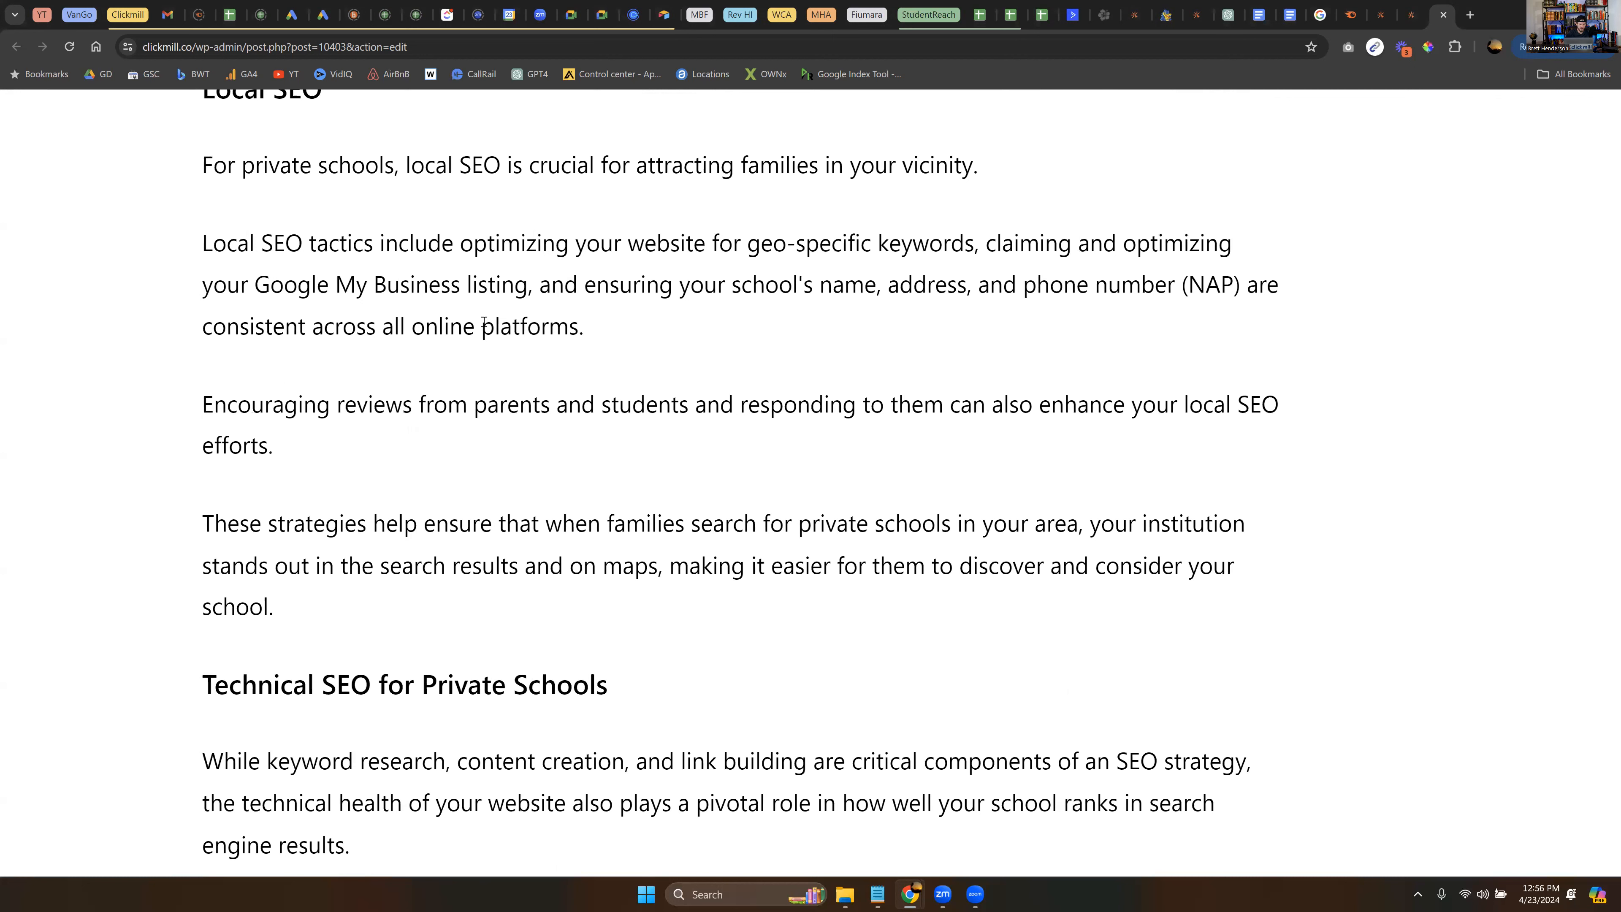
- Review the draft from the Local SEO section to the Options for Schools Without In-House SEO Expertise section, marking the agency-partnering paragraph
scroll(476, 380, "down", 5)
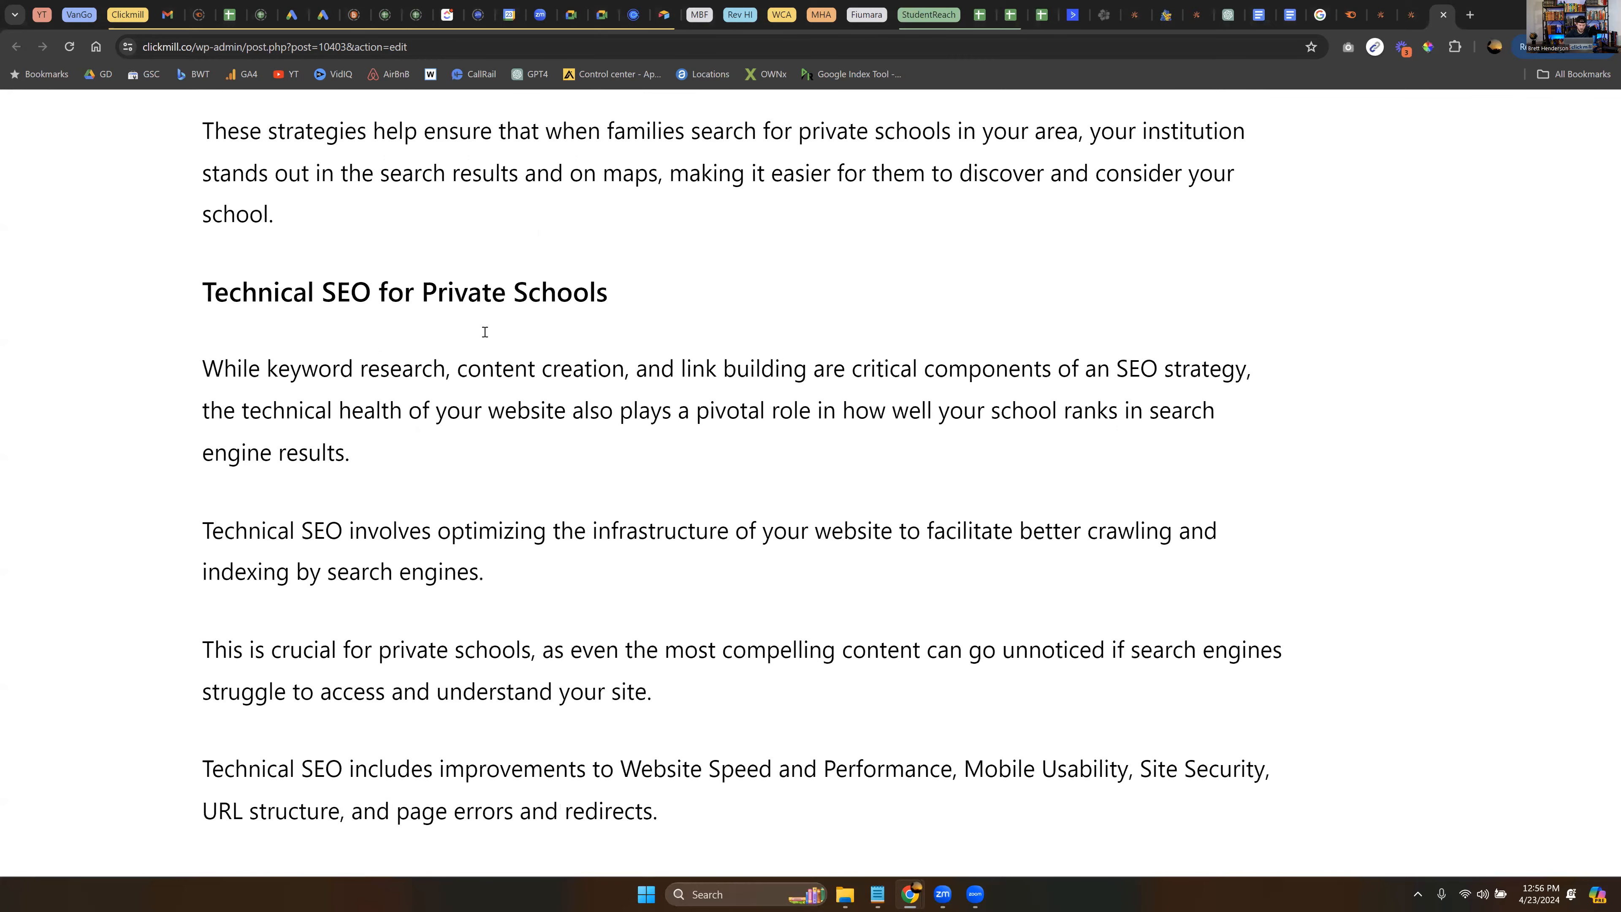
scroll(475, 331, "down", 6)
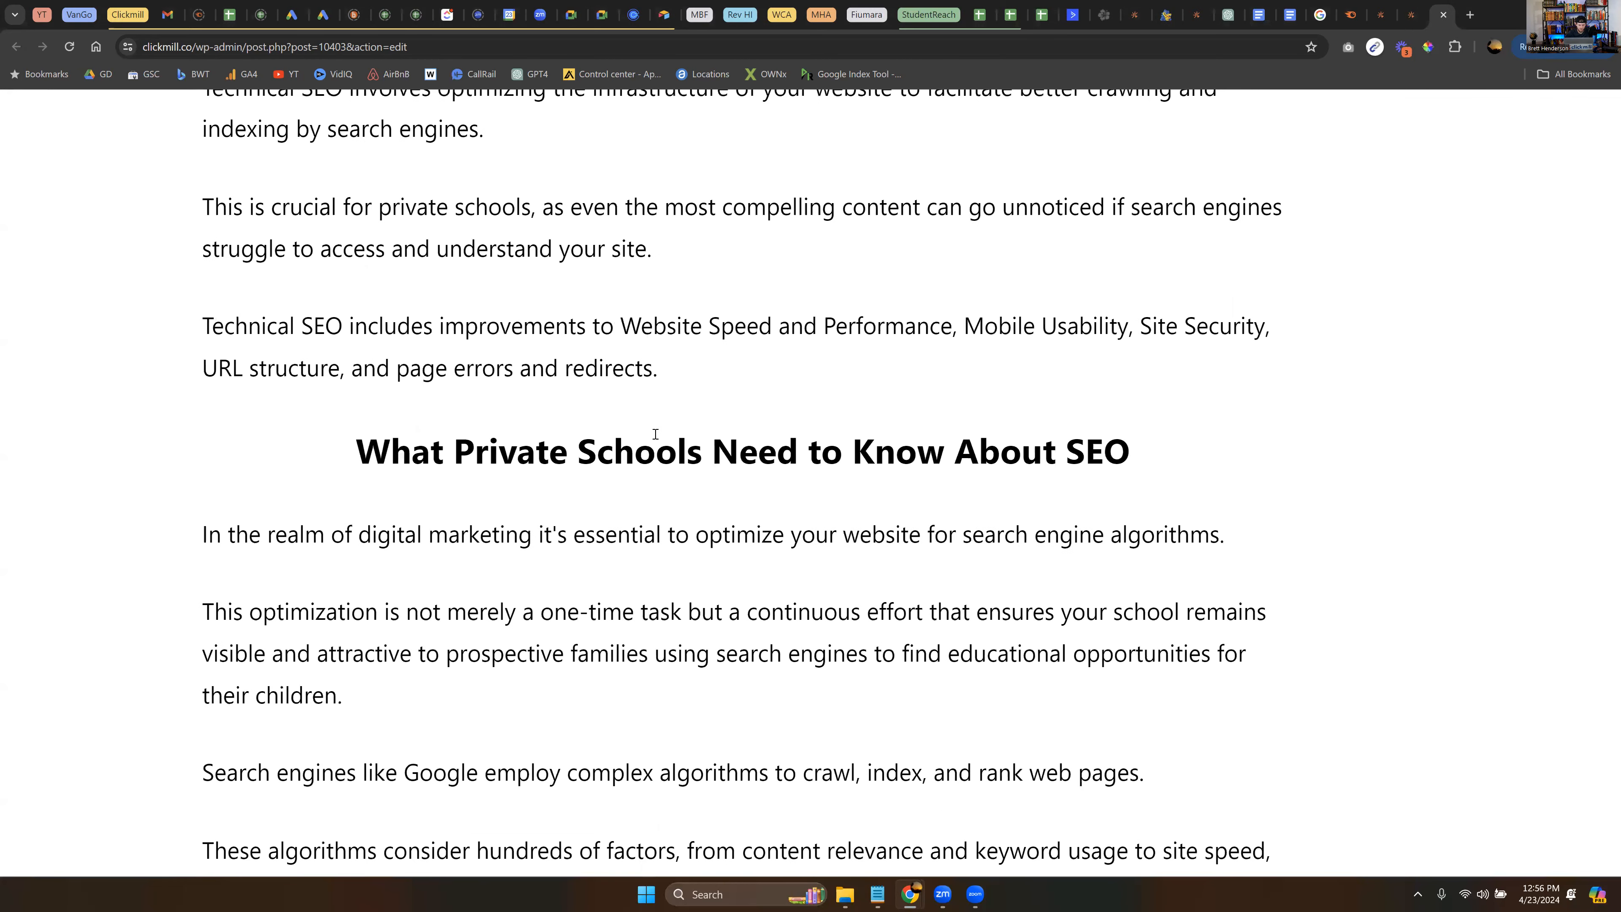
scroll(656, 437, "down", 10)
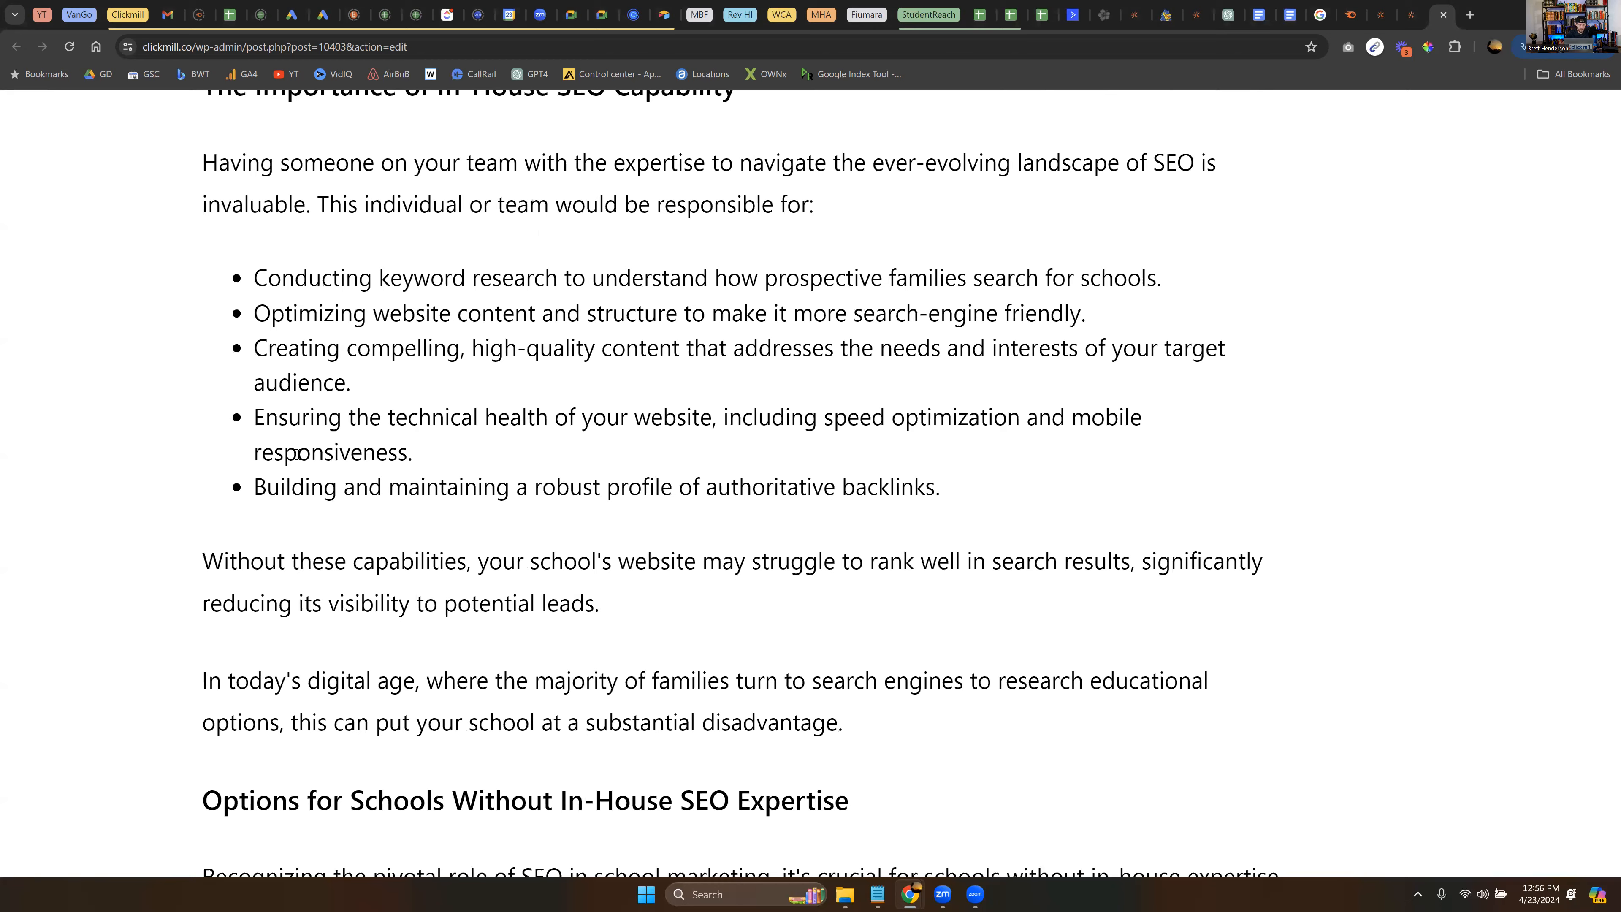
scroll(298, 454, "down", 10)
left_click_drag(1164, 602, 1160, 596)
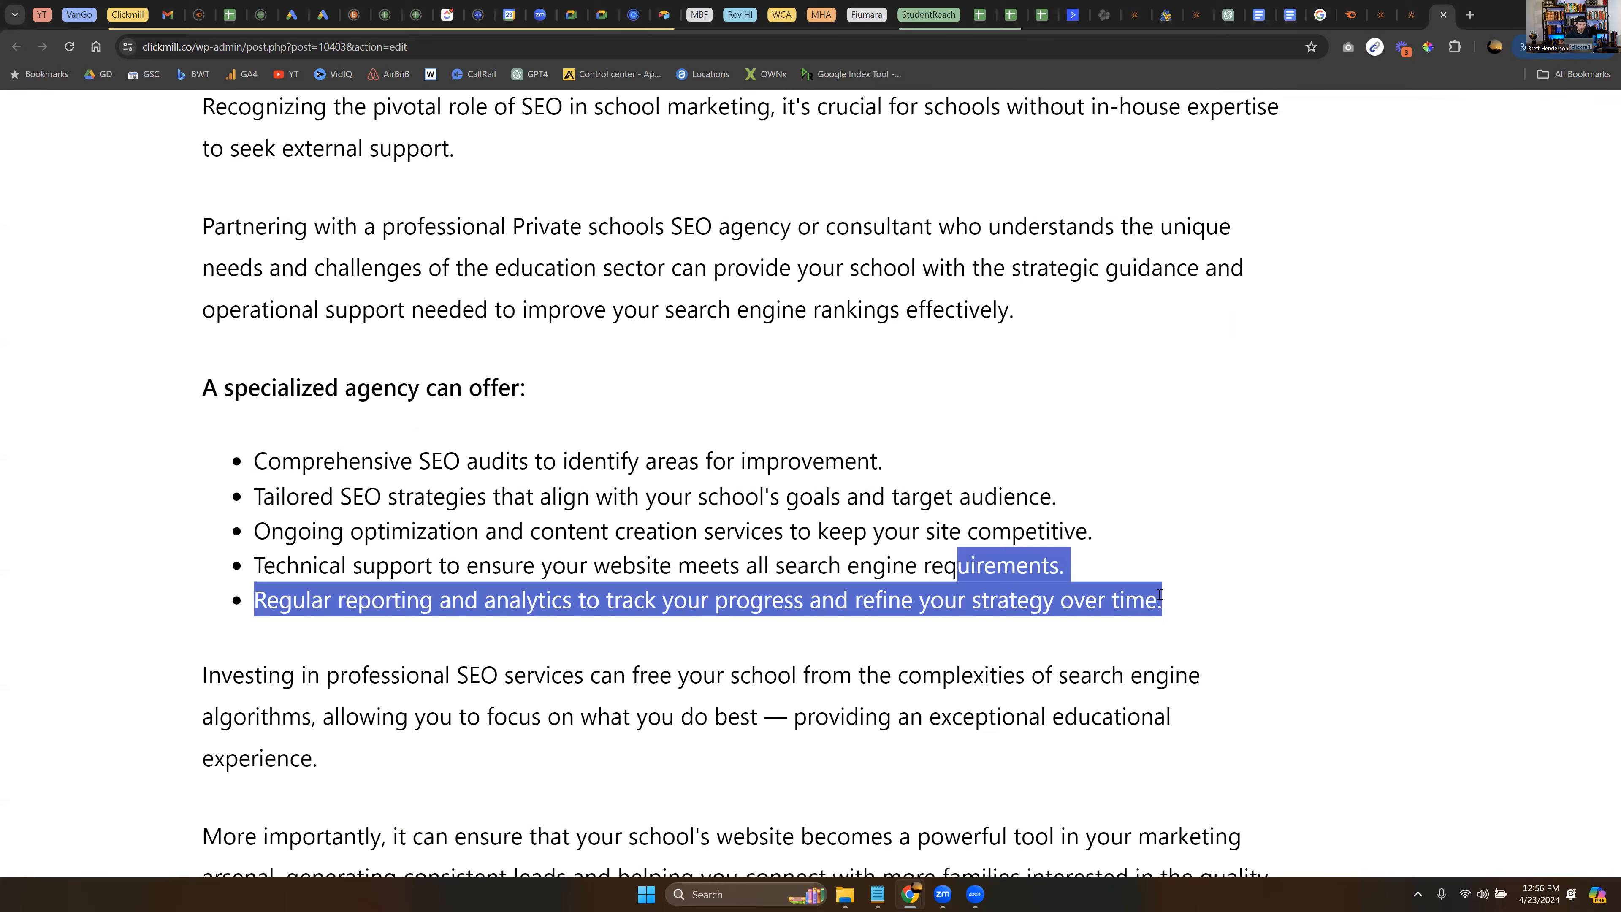
scroll(775, 457, "up", 1)
left_click(794, 333)
scroll(446, 358, "up", 2)
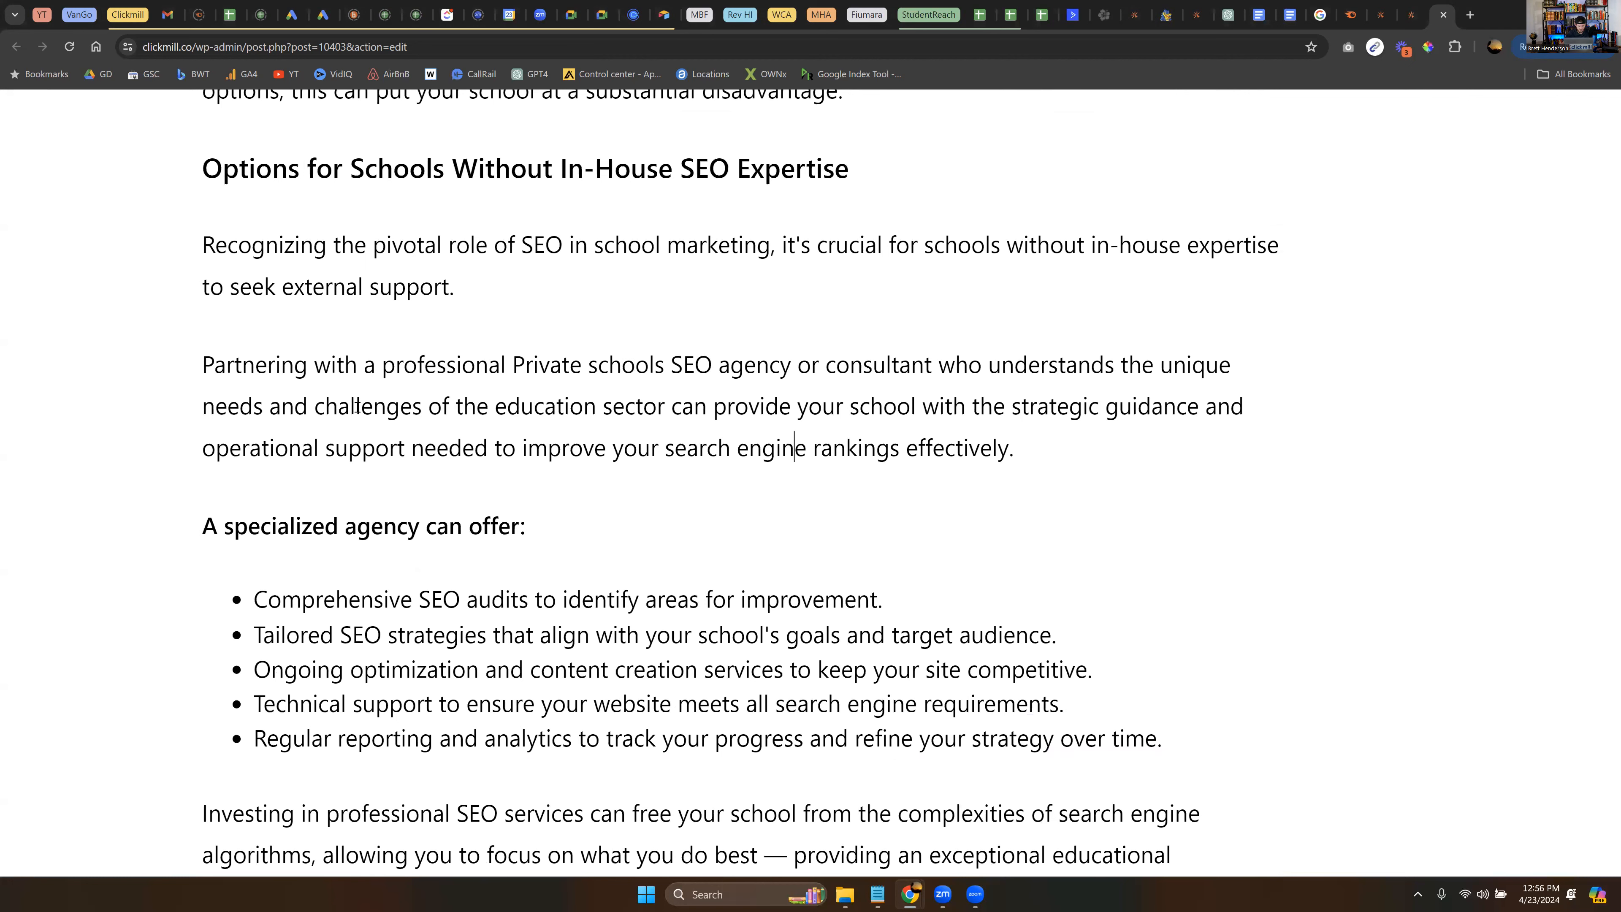
left_click_drag(256, 364, 891, 367)
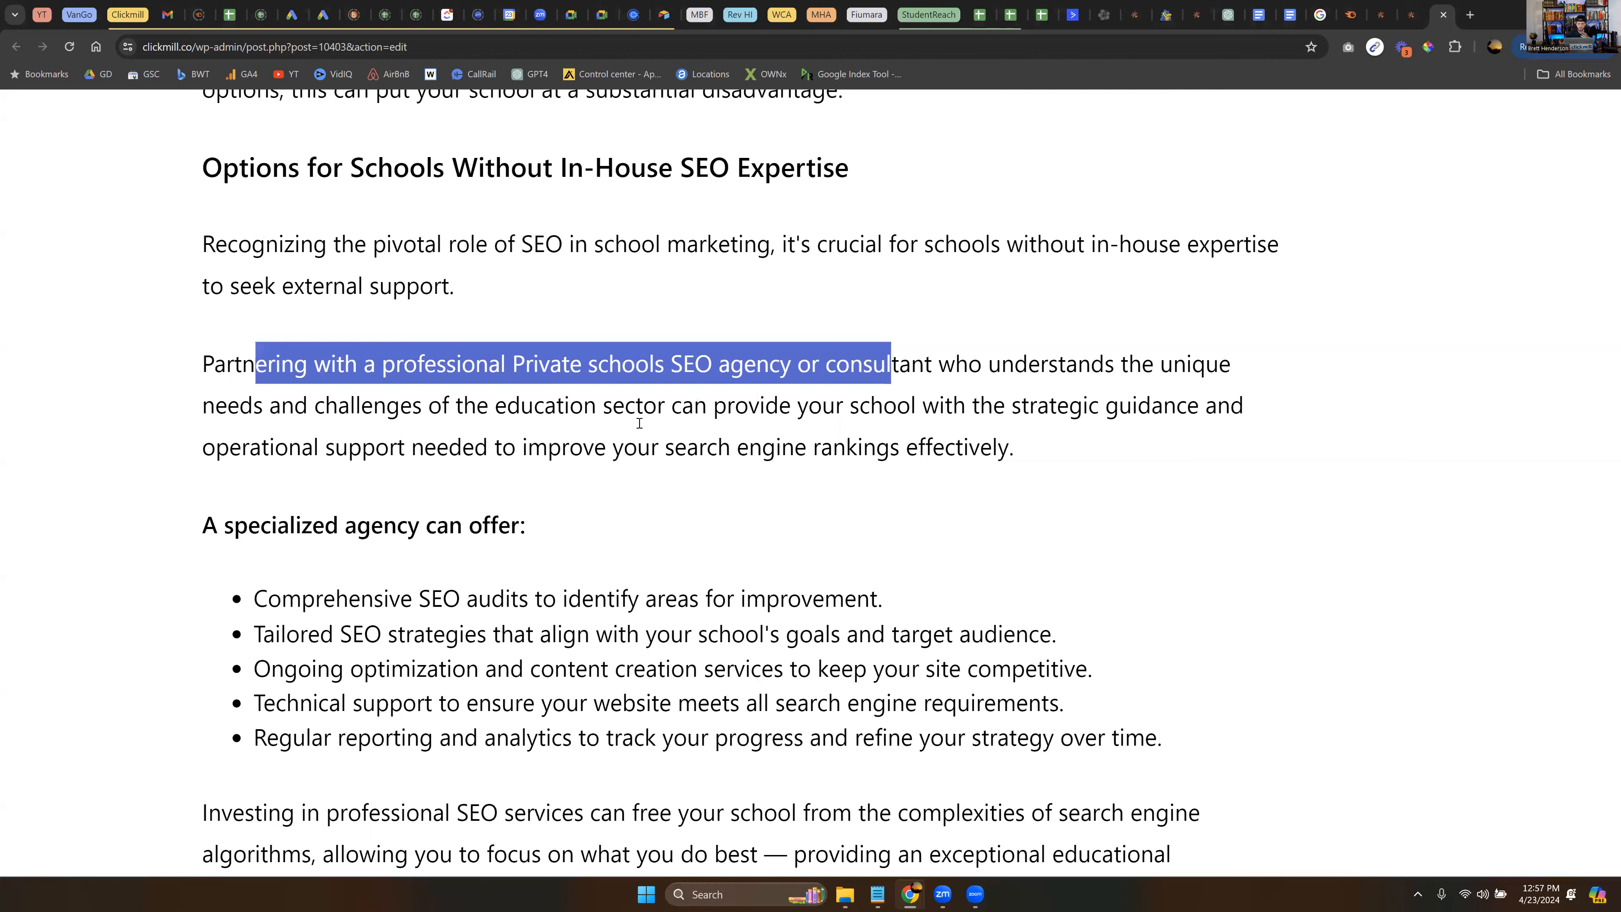
left_click_drag(1035, 457, 199, 365)
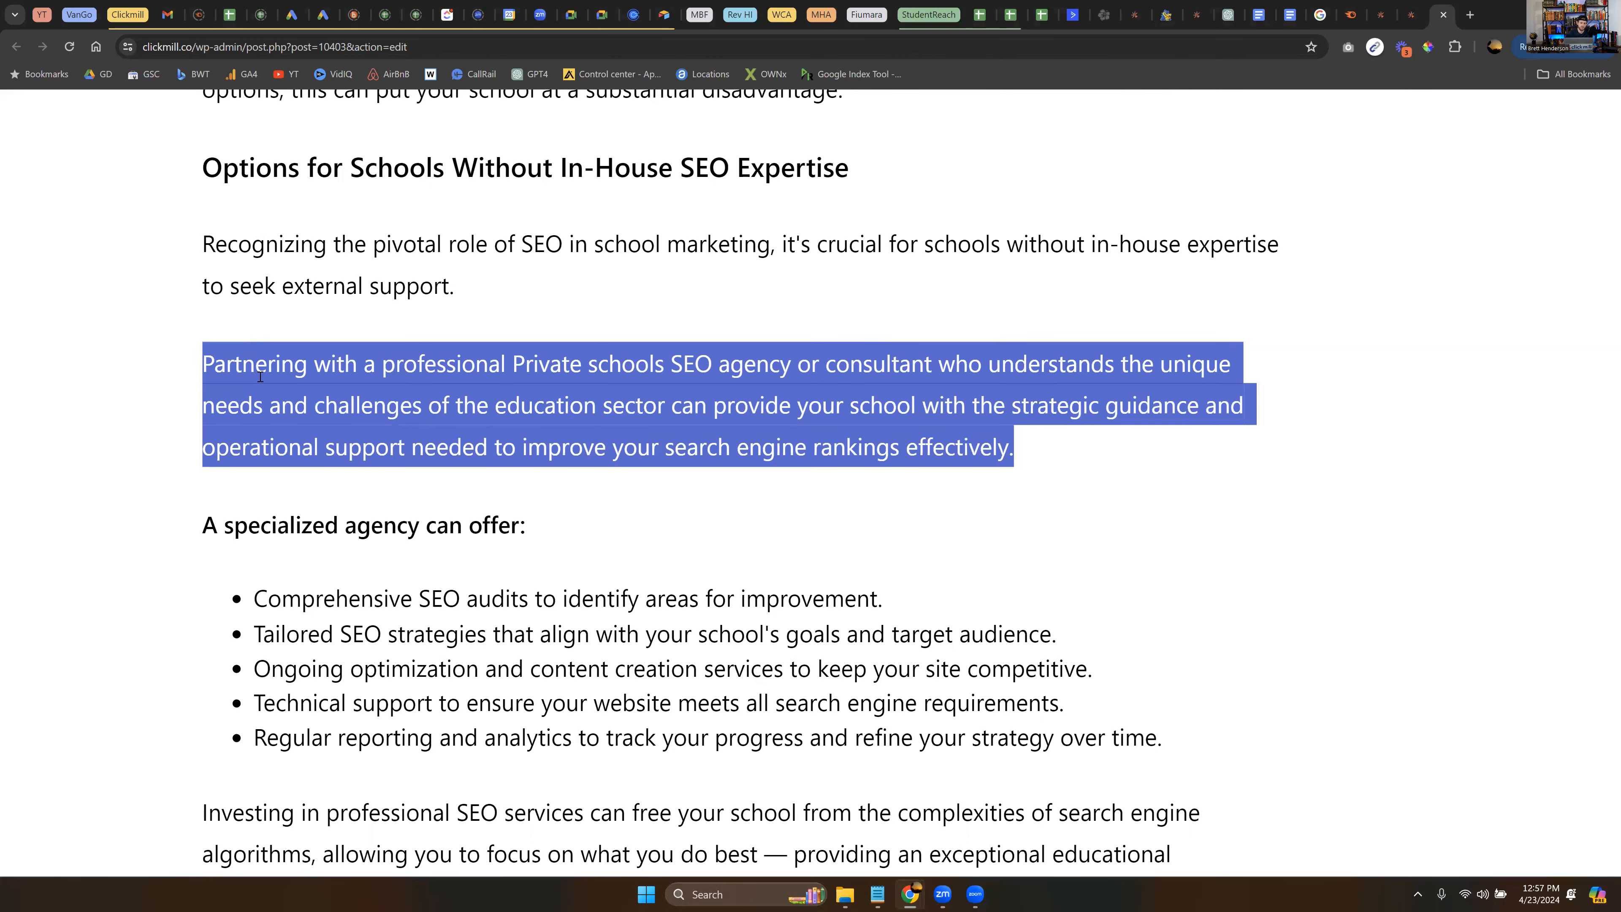
left_click(693, 405)
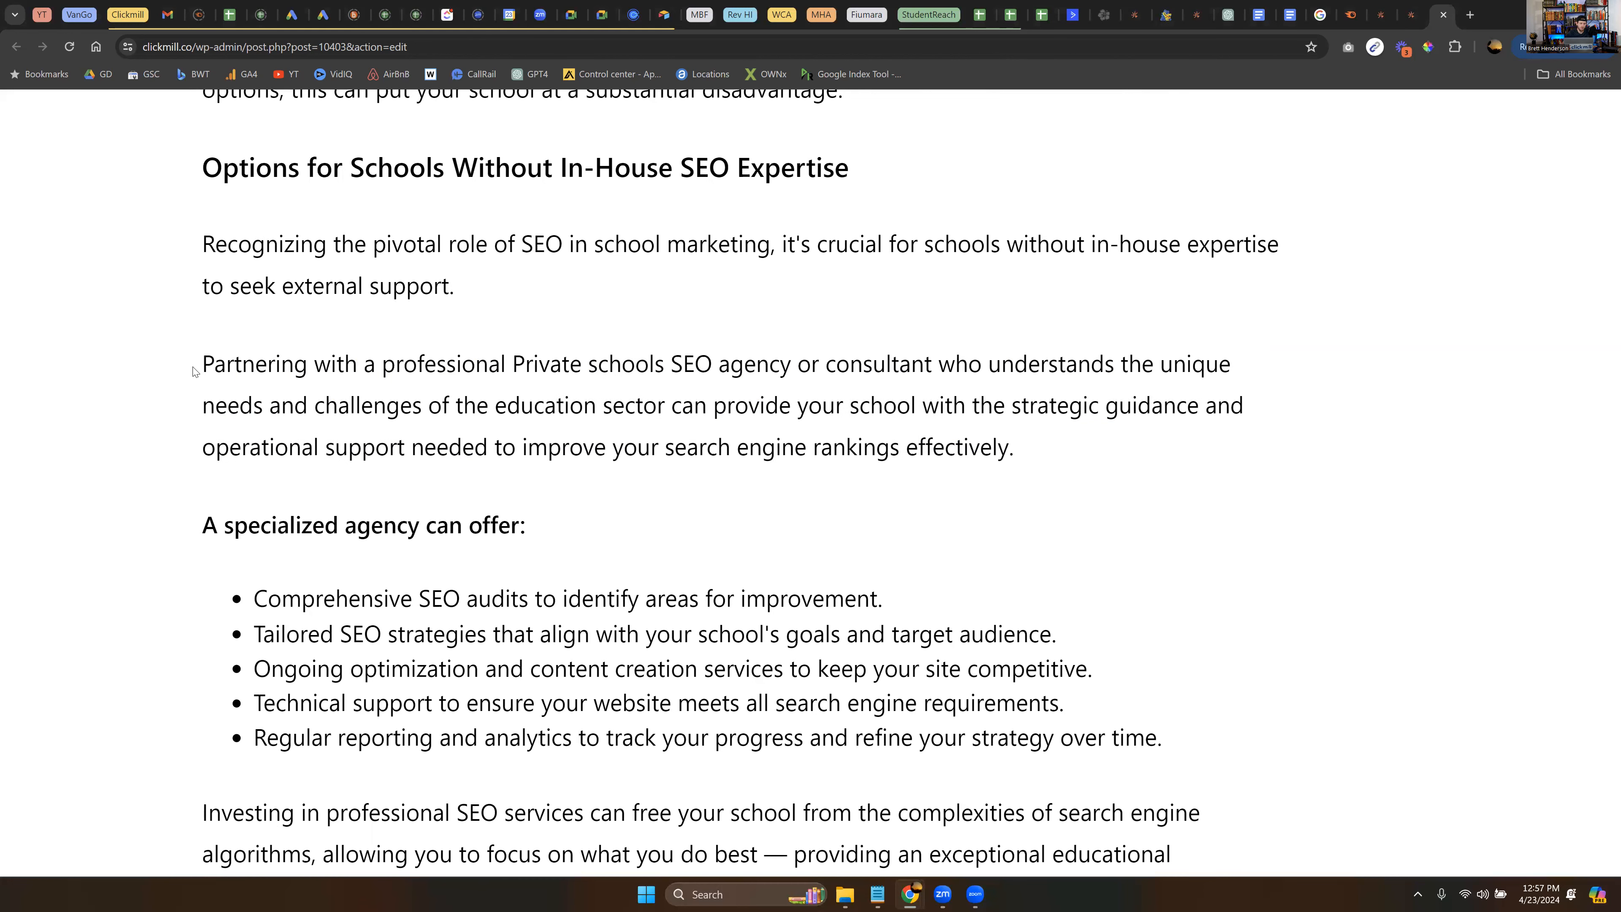
- Merge the "Partnering with a professional Private schools SEO agency" paragraph into the one above it, and split it off again
left_click(209, 364)
key("BackSpace")
left_click(722, 457)
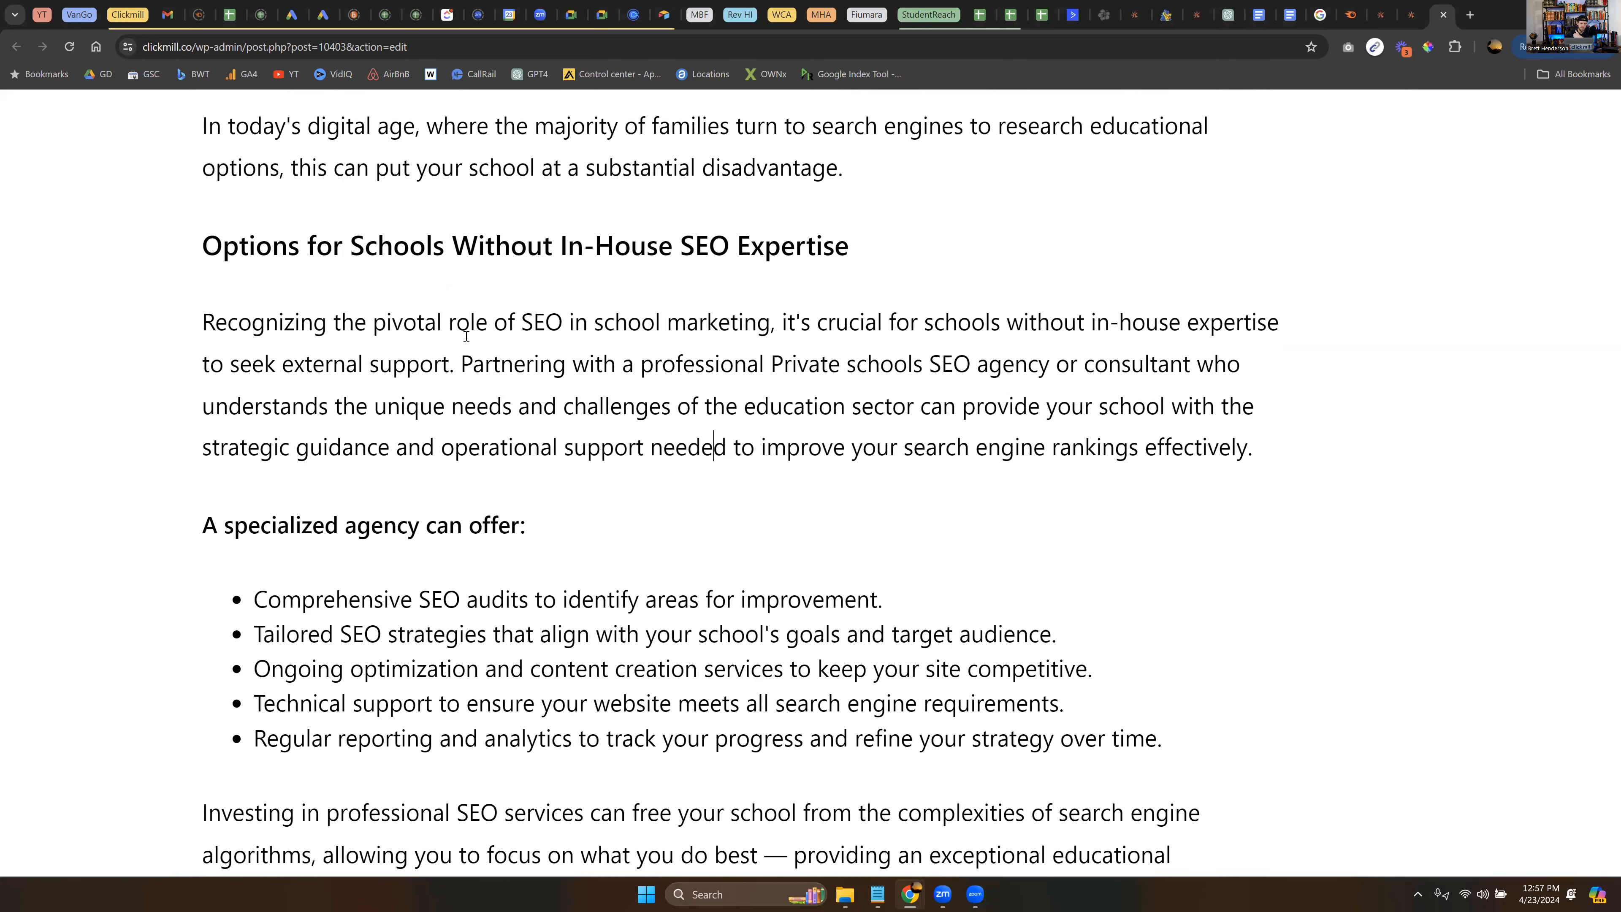
left_click(460, 364)
key("Return")
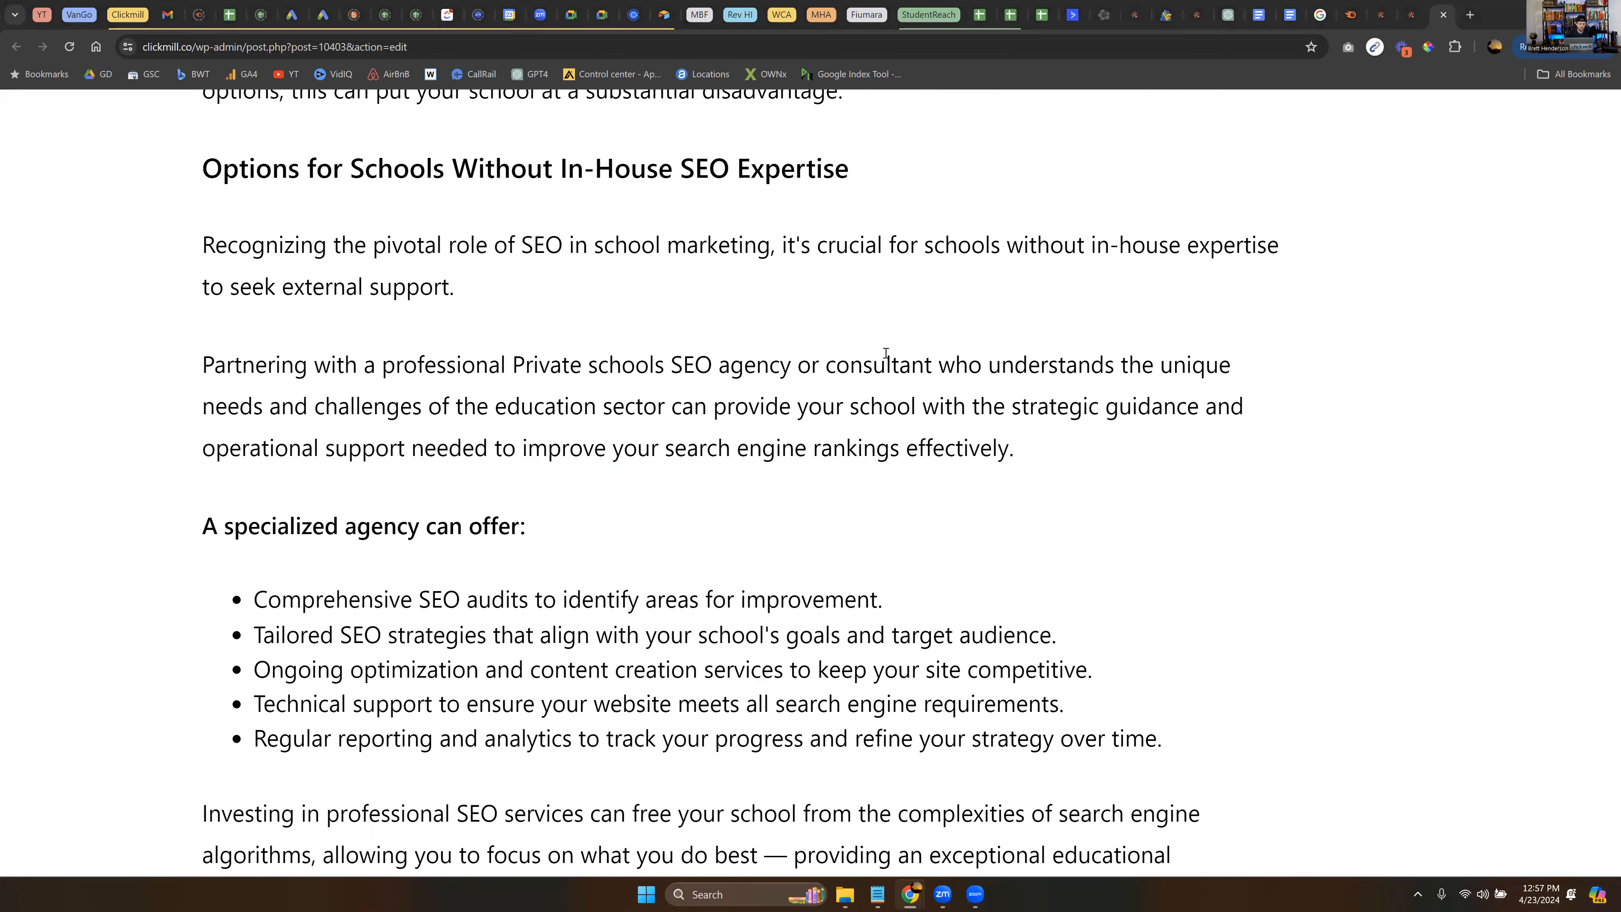
- Review the rest of the article through the marketing agency, consultants and FAQ sections, and return to its title
scroll(883, 362, "down", 5)
scroll(412, 419, "down", 7)
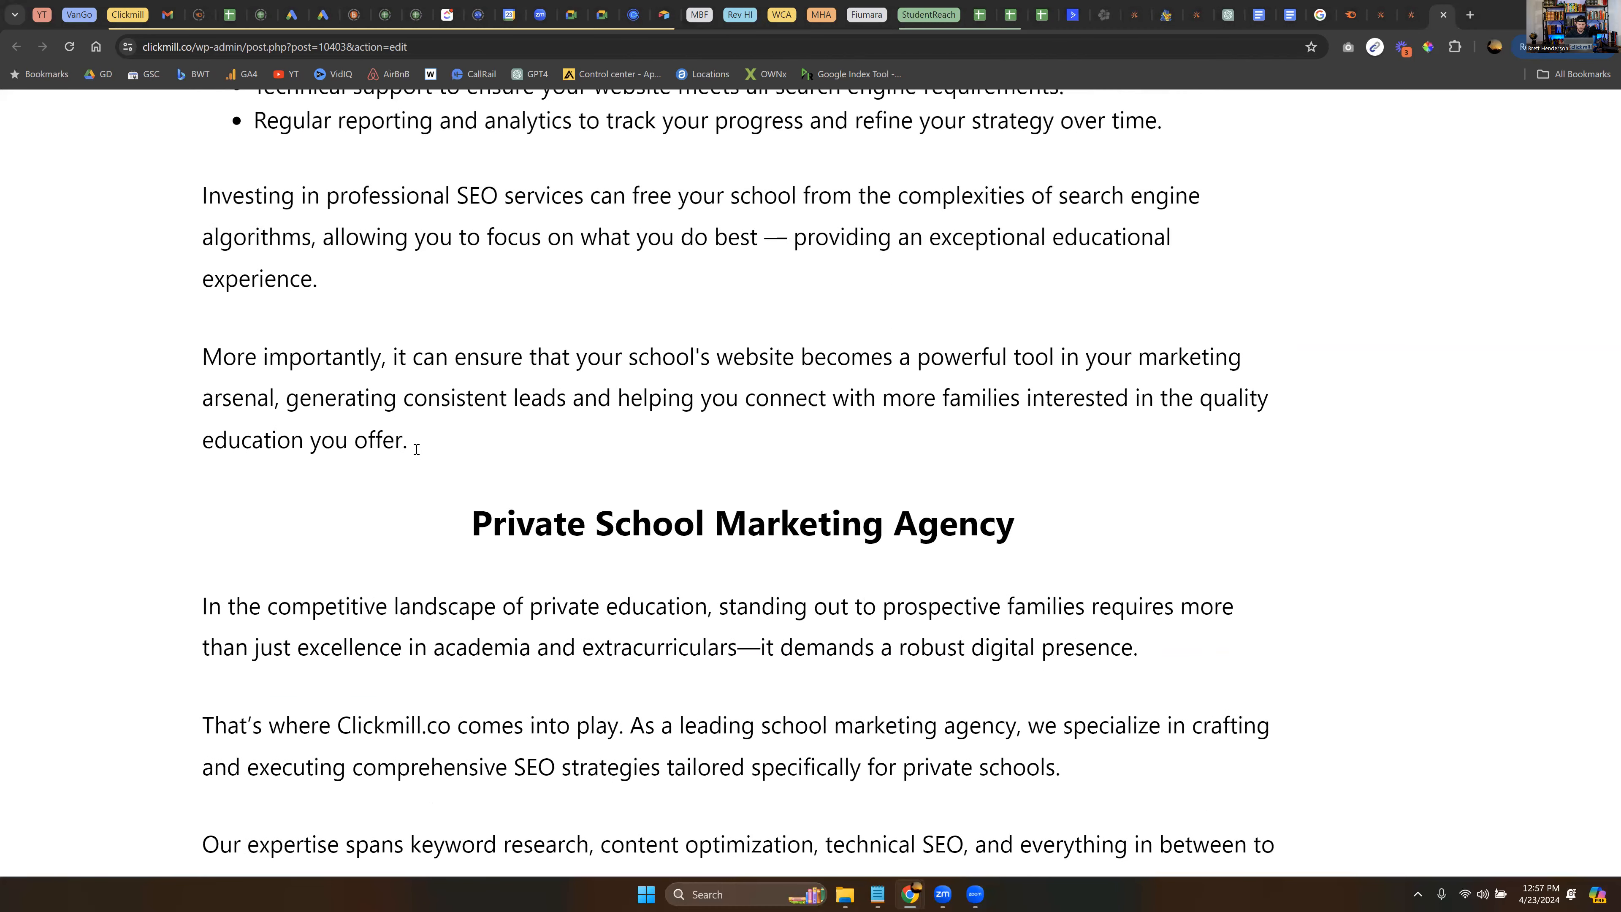
scroll(557, 549, "down", 2)
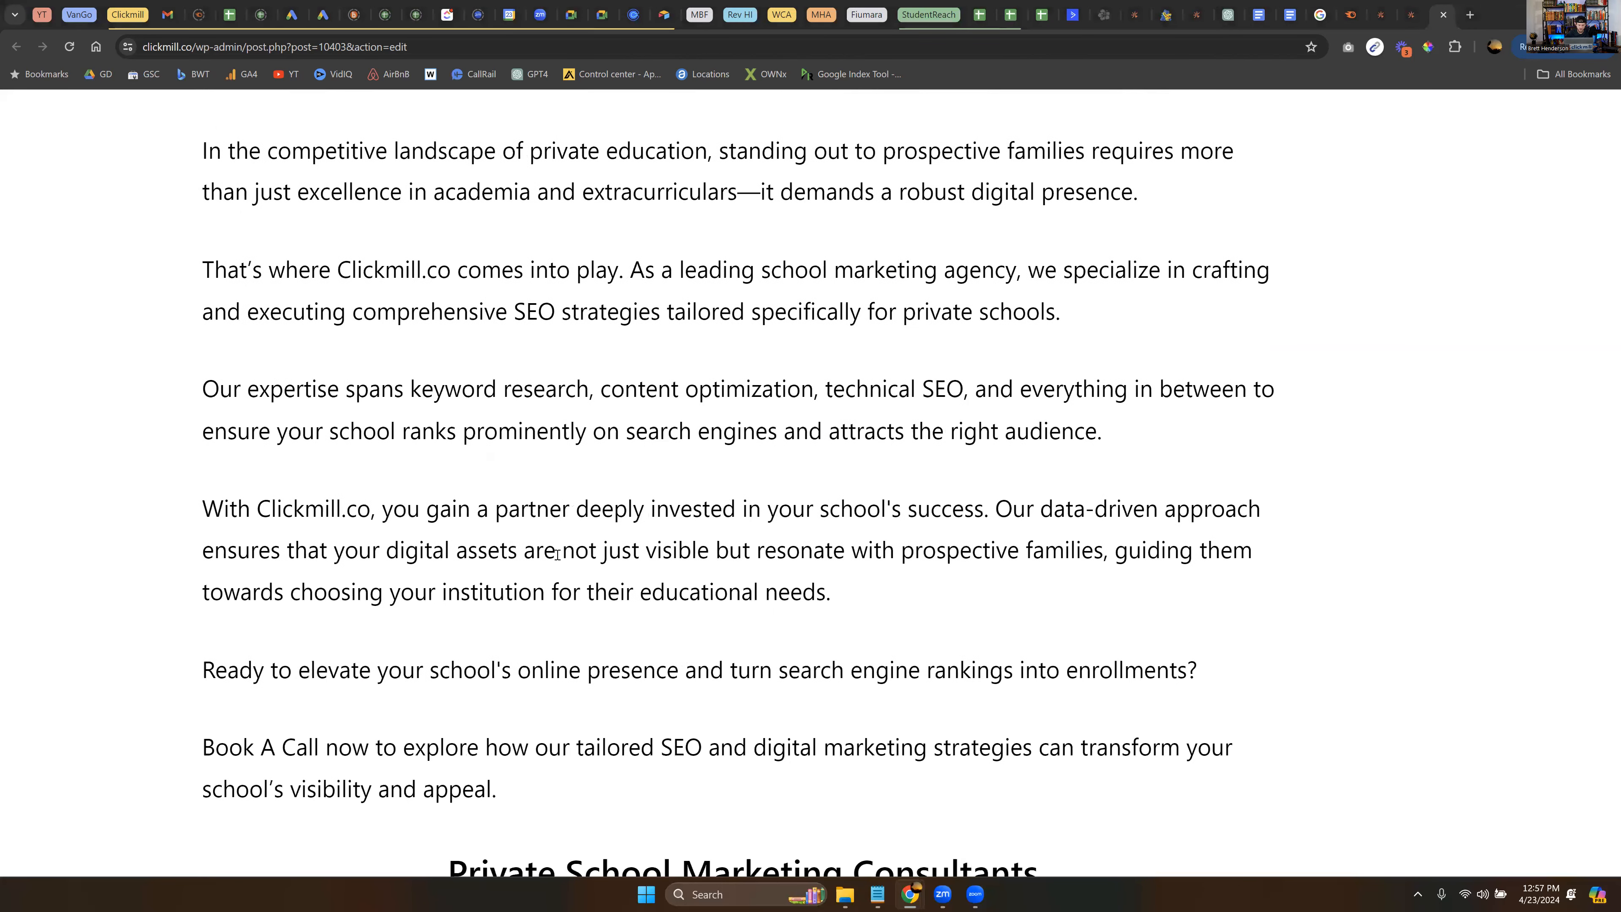
scroll(572, 476, "down", 9)
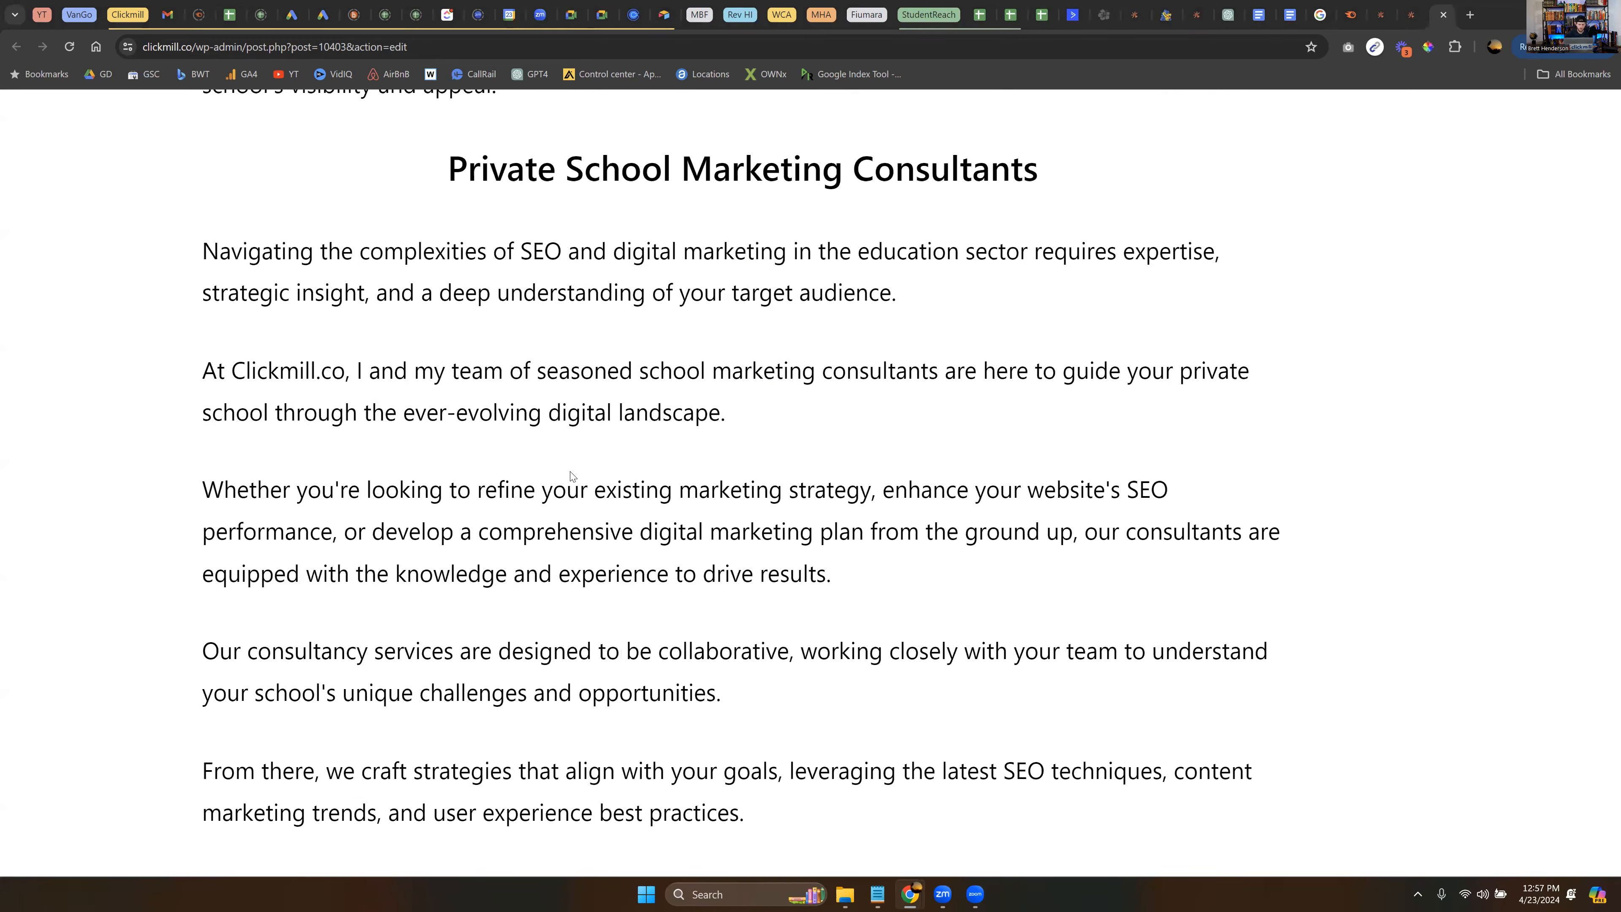
scroll(692, 540, "down", 7)
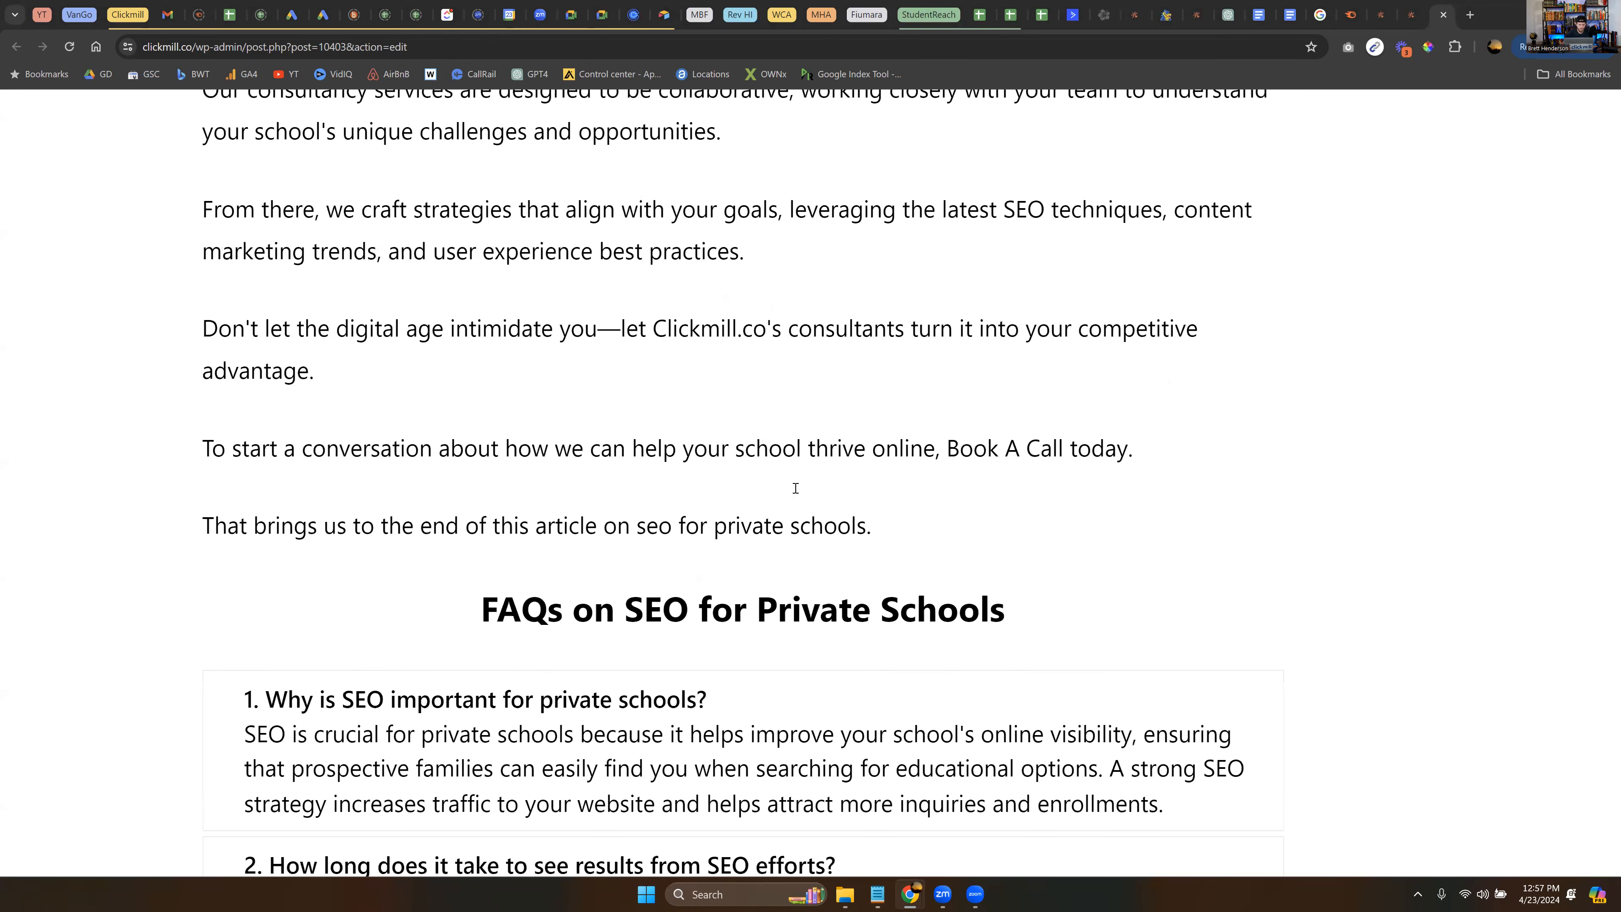
scroll(873, 454, "down", 5)
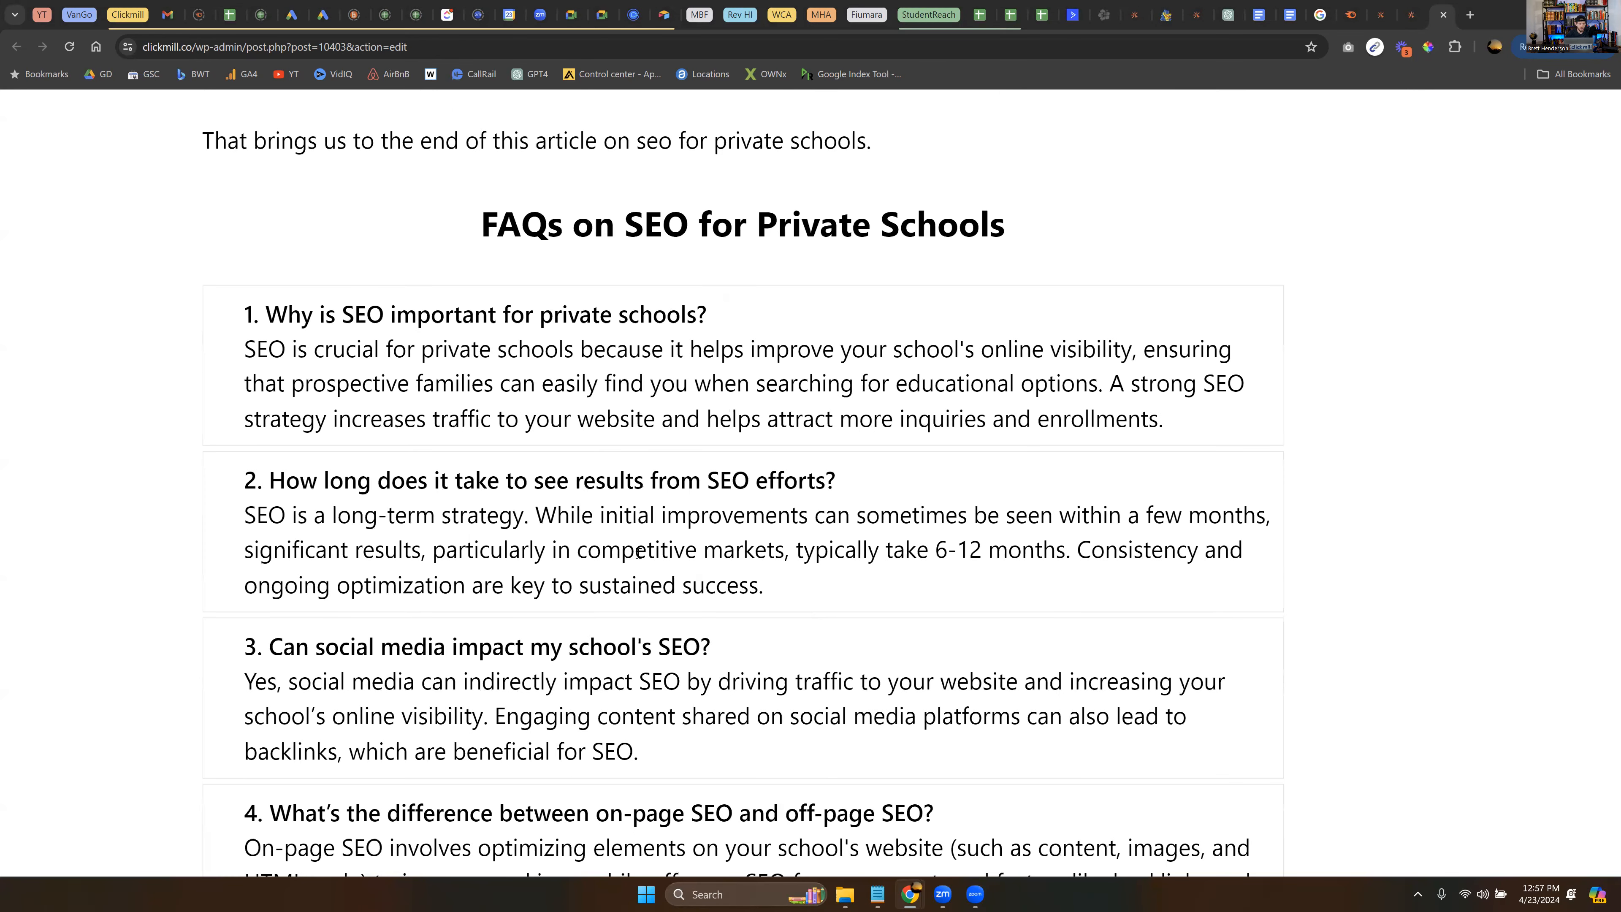
scroll(466, 212, "down", 1)
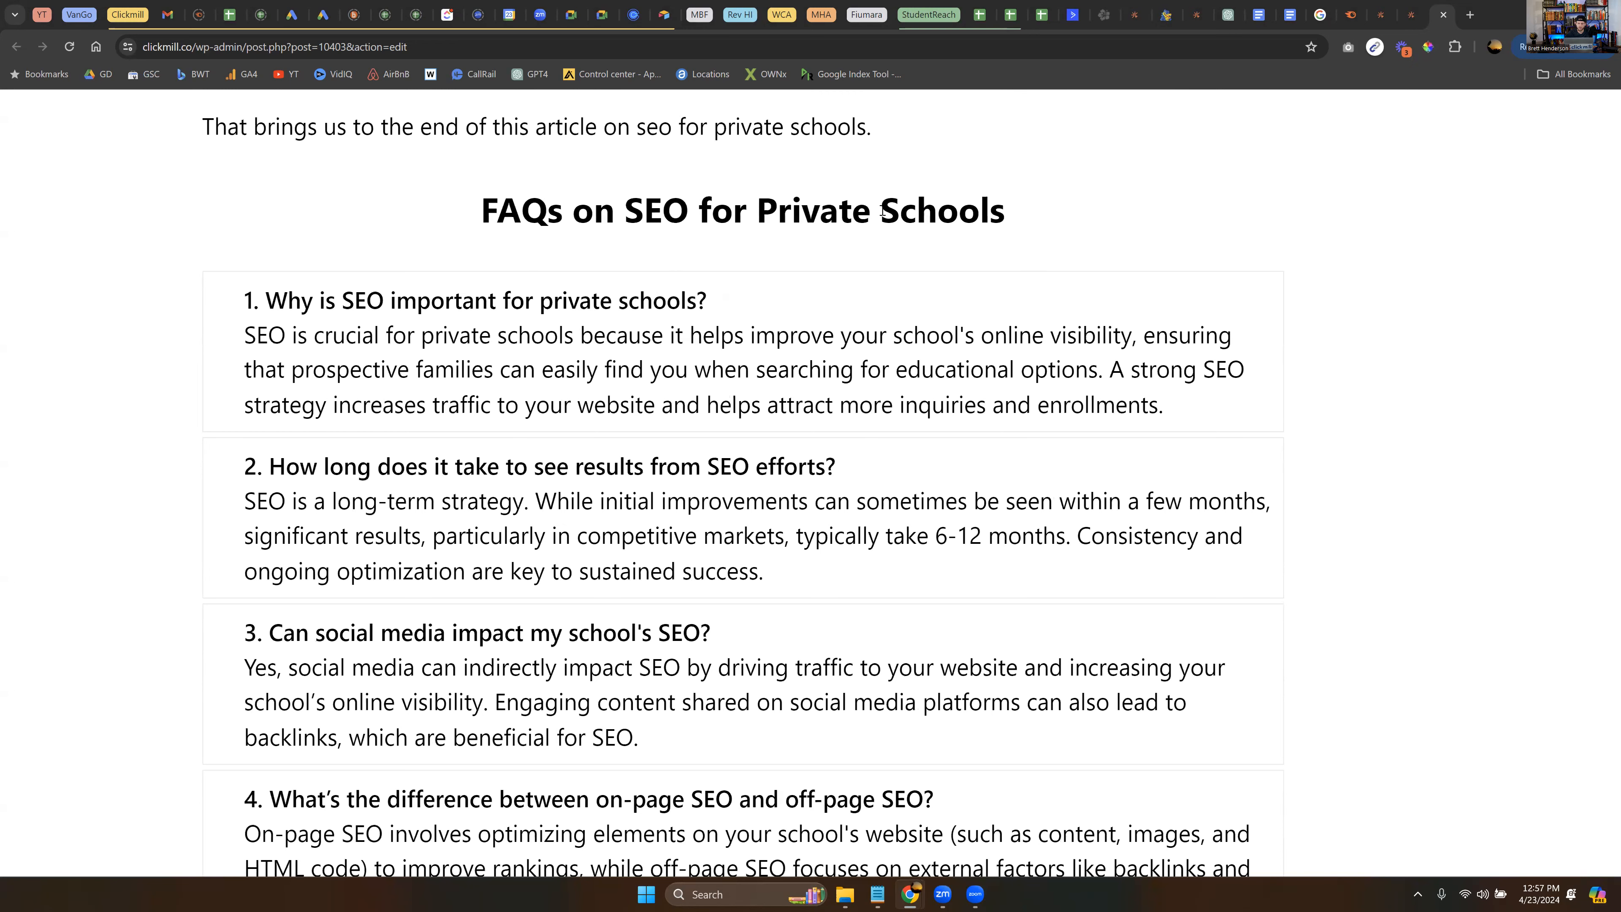
scroll(883, 210, "up", 10)
scroll(879, 222, "up", 15)
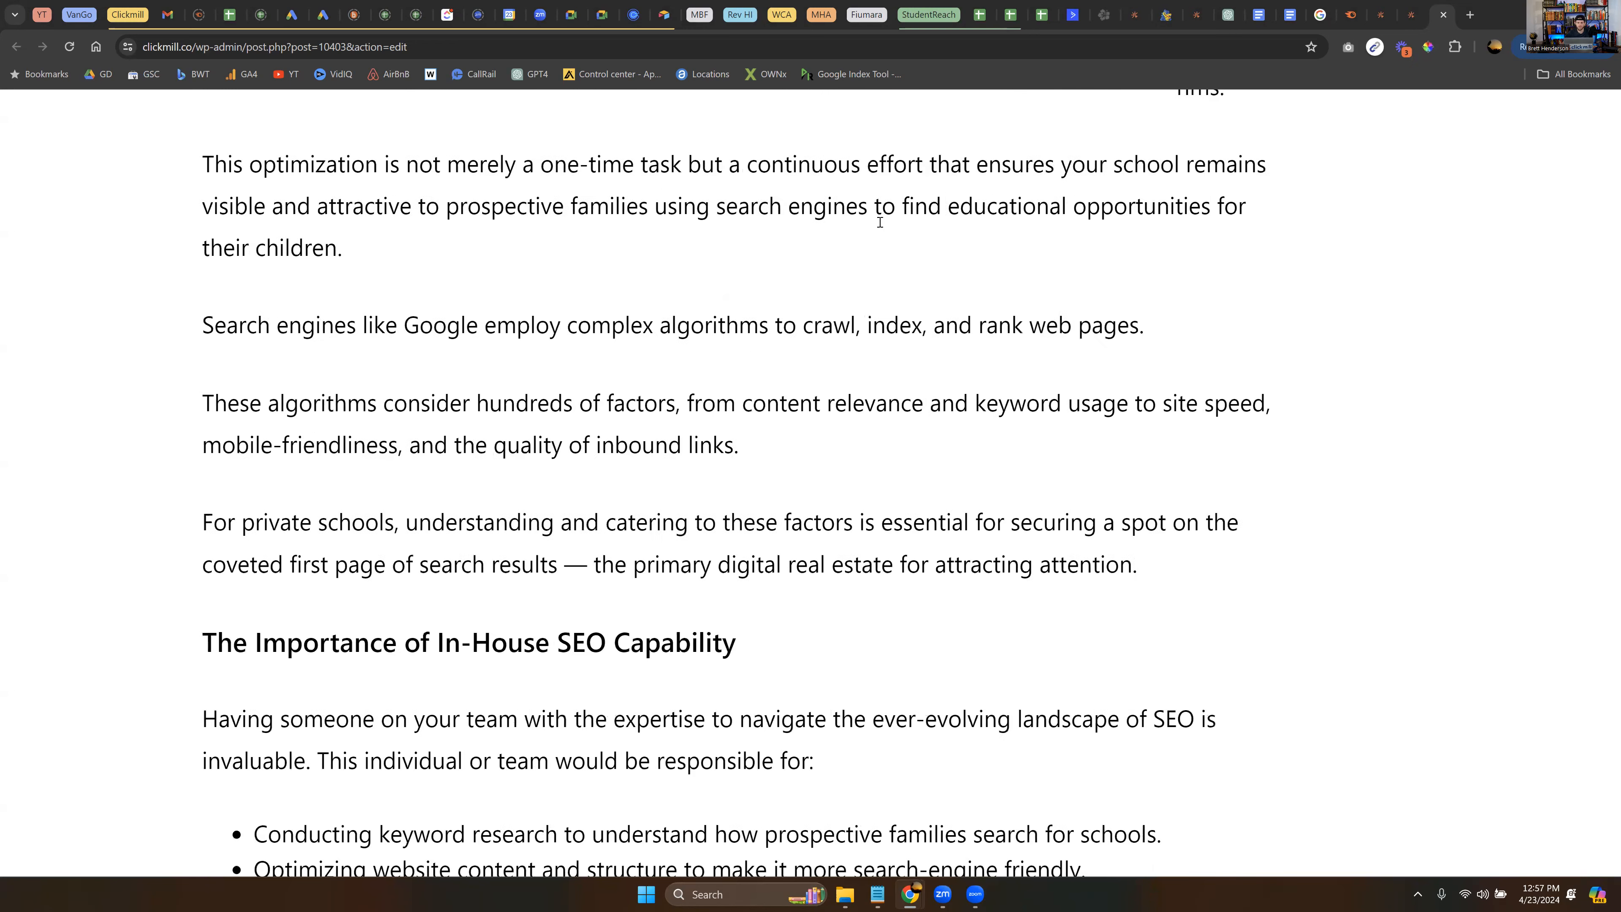
scroll(912, 257, "down", 5)
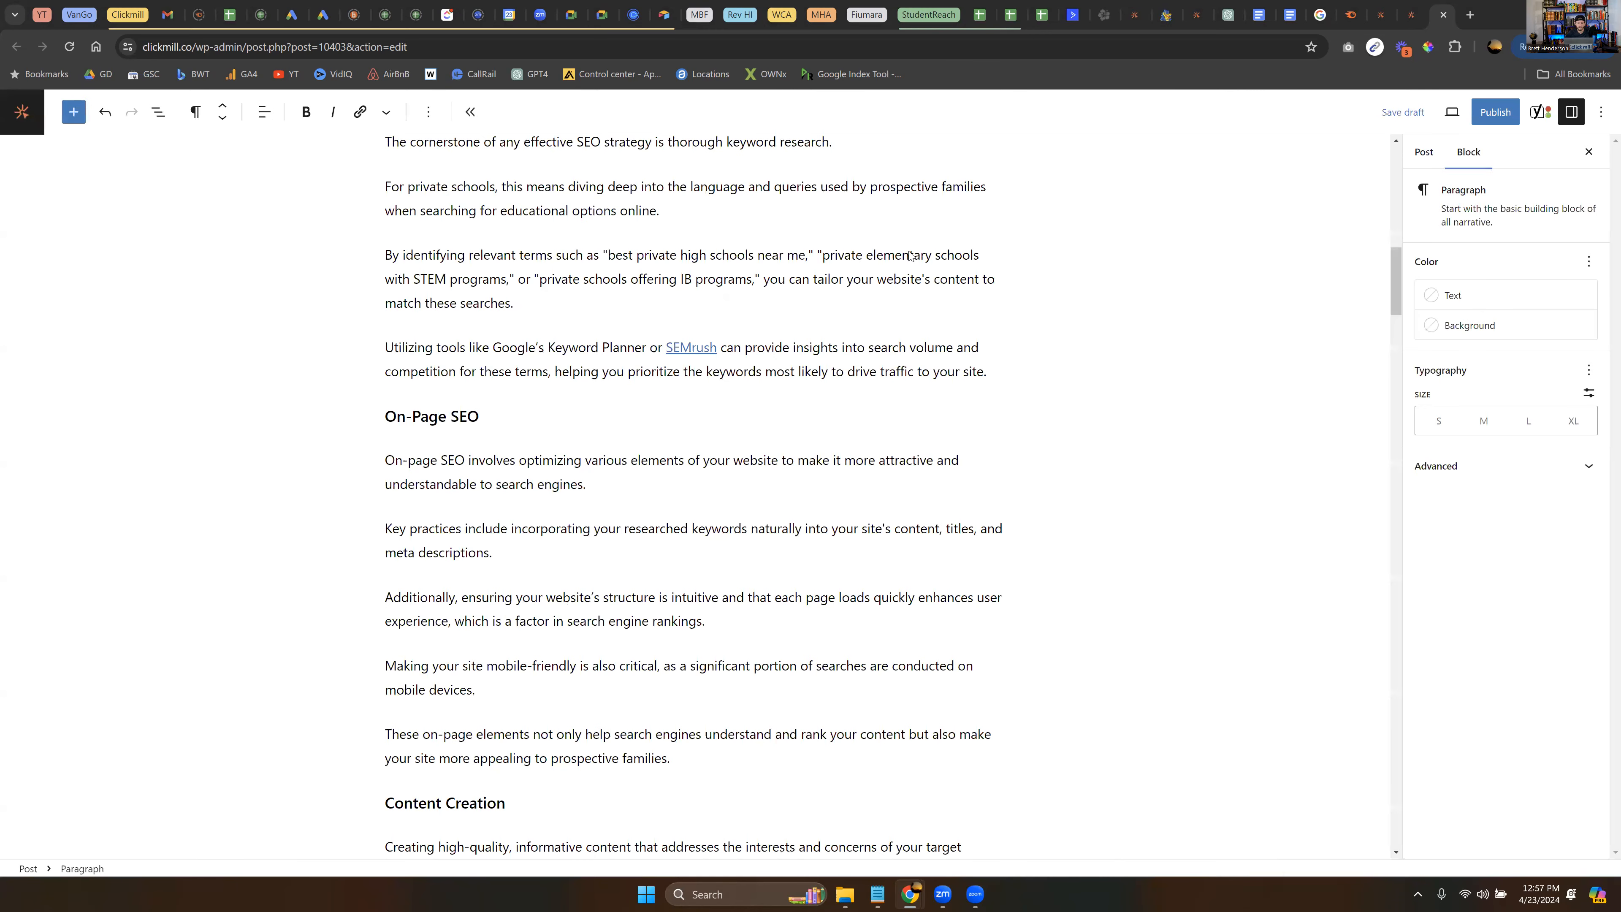
scroll(917, 329, "up", 15)
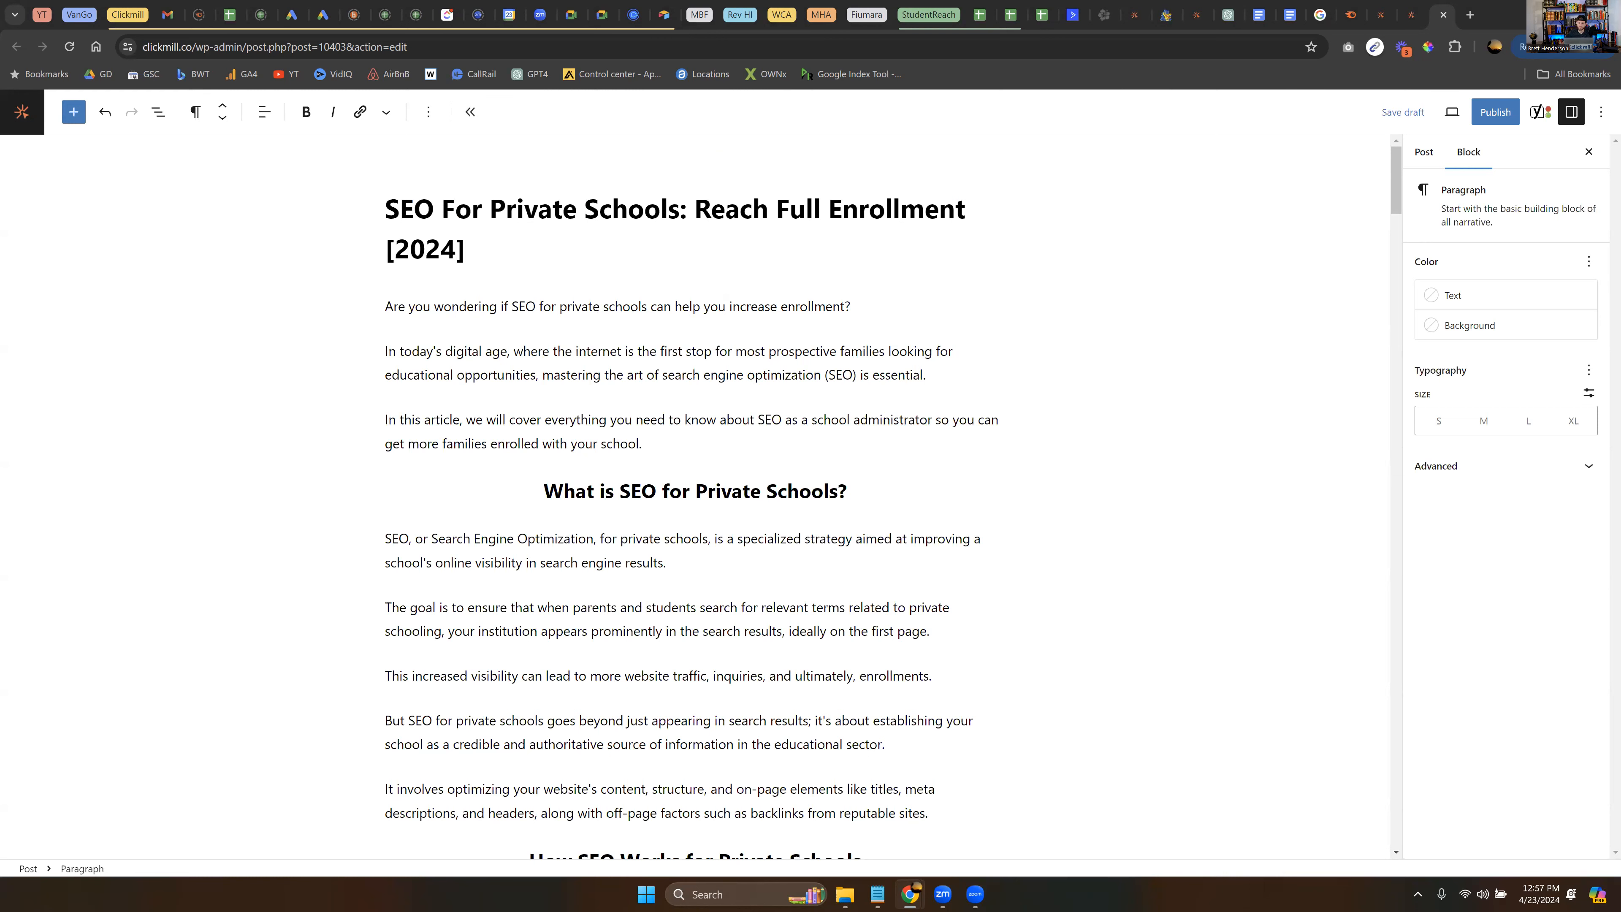
- Switch to the Private School Advertising document in Google Docs and start new paragraphs at "If you're seeking" and "From conducting" in the Marketing Consultant section
left_click(1261, 14)
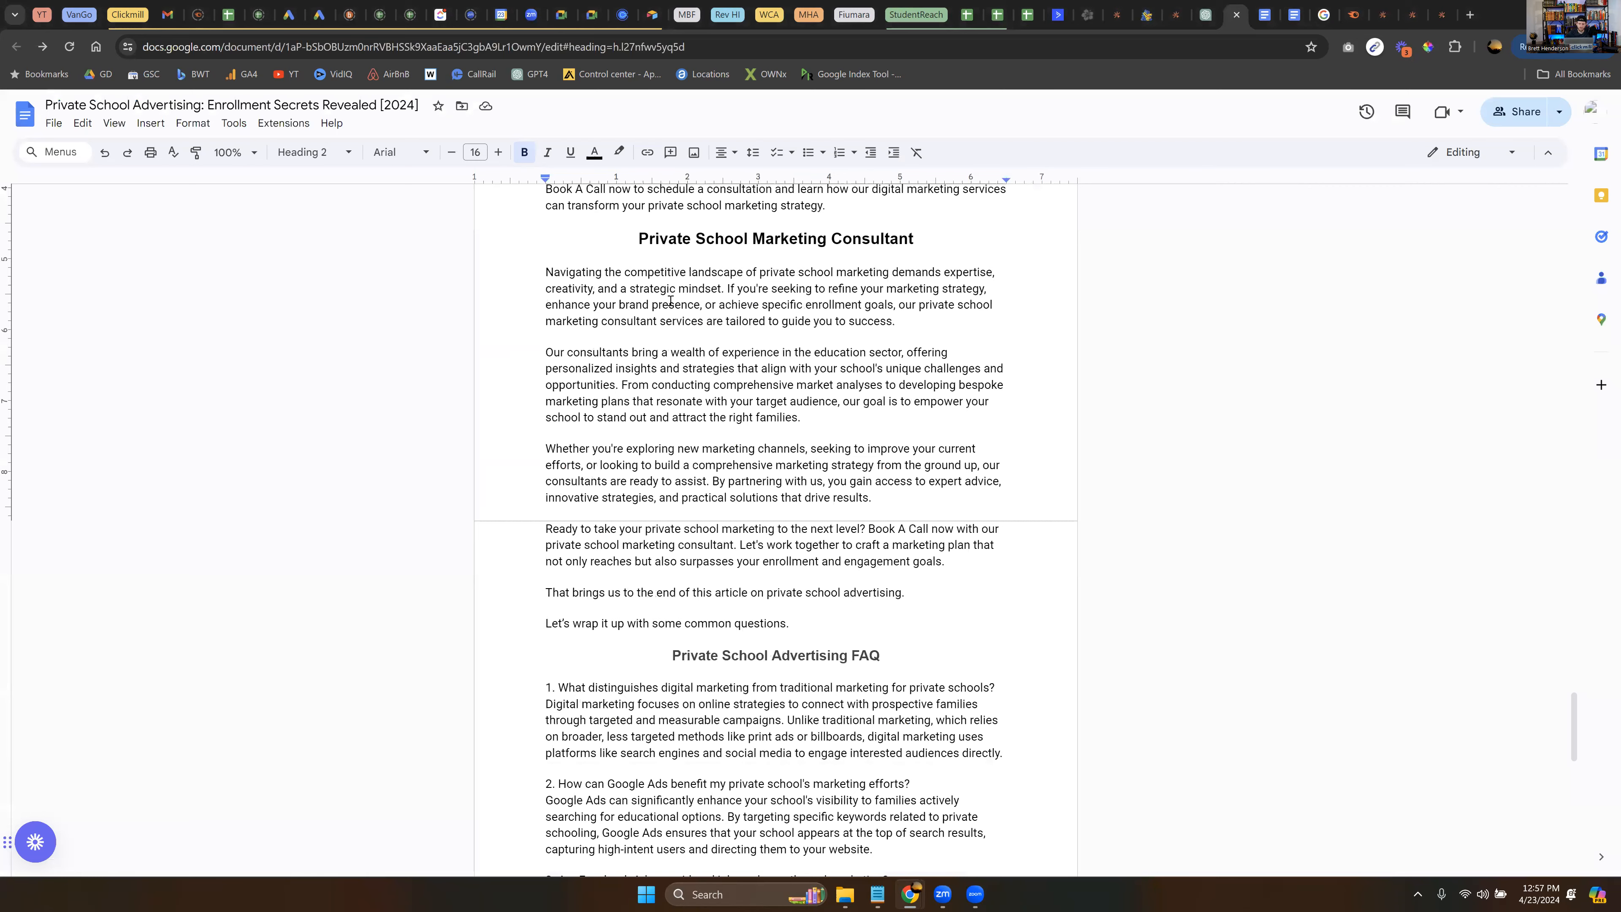
scroll(816, 362, "up", 5)
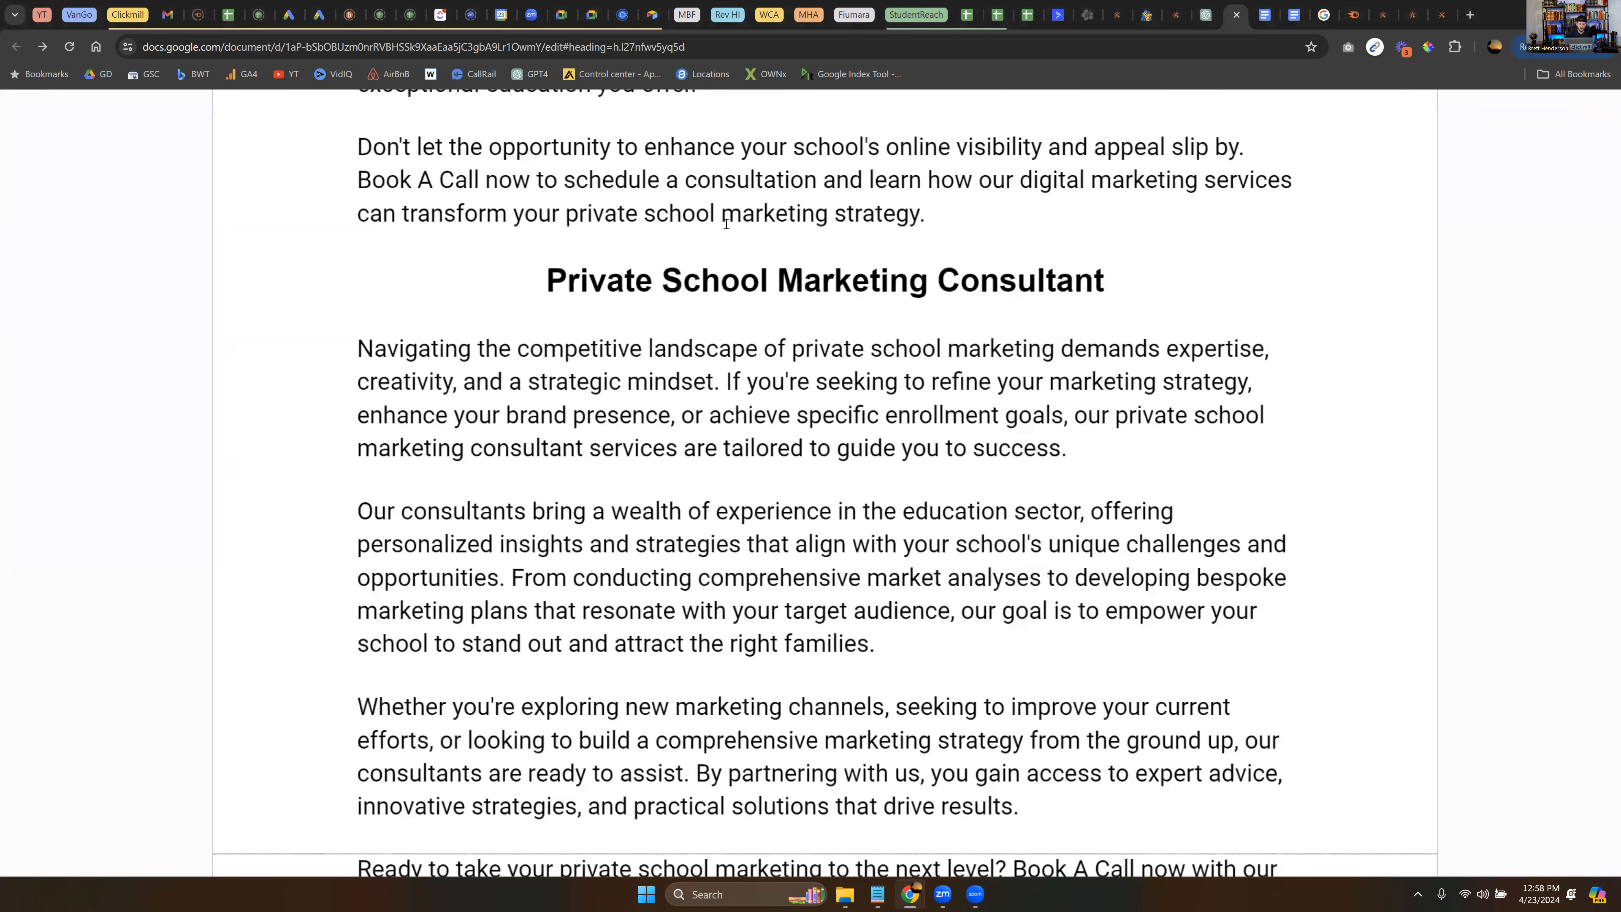
scroll(935, 240, "down", 2)
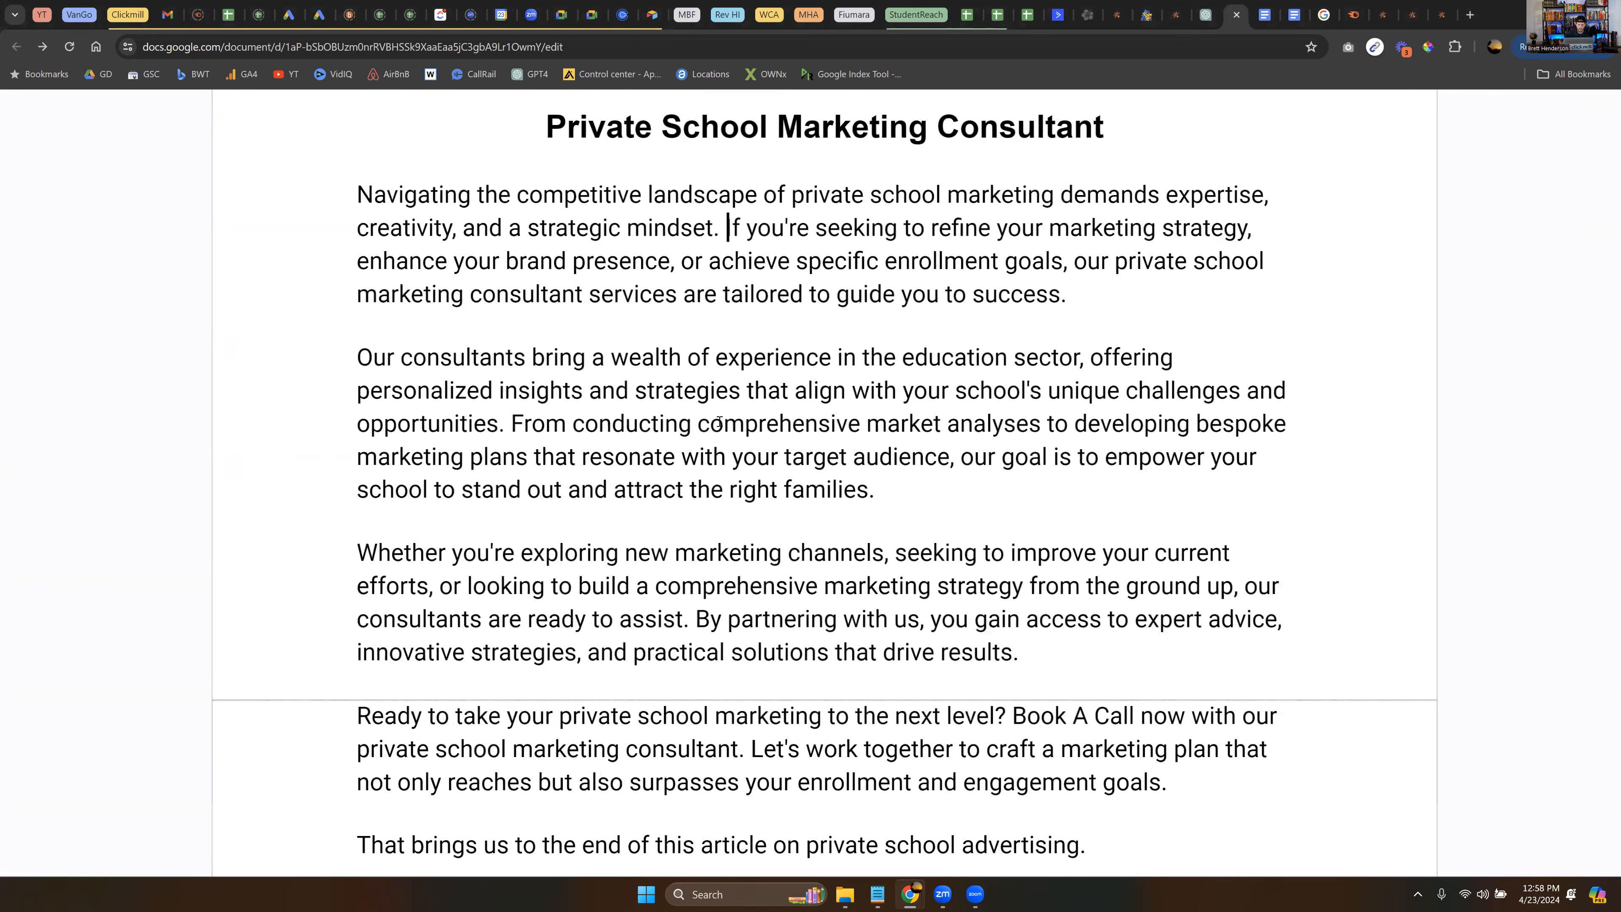
key("Return")
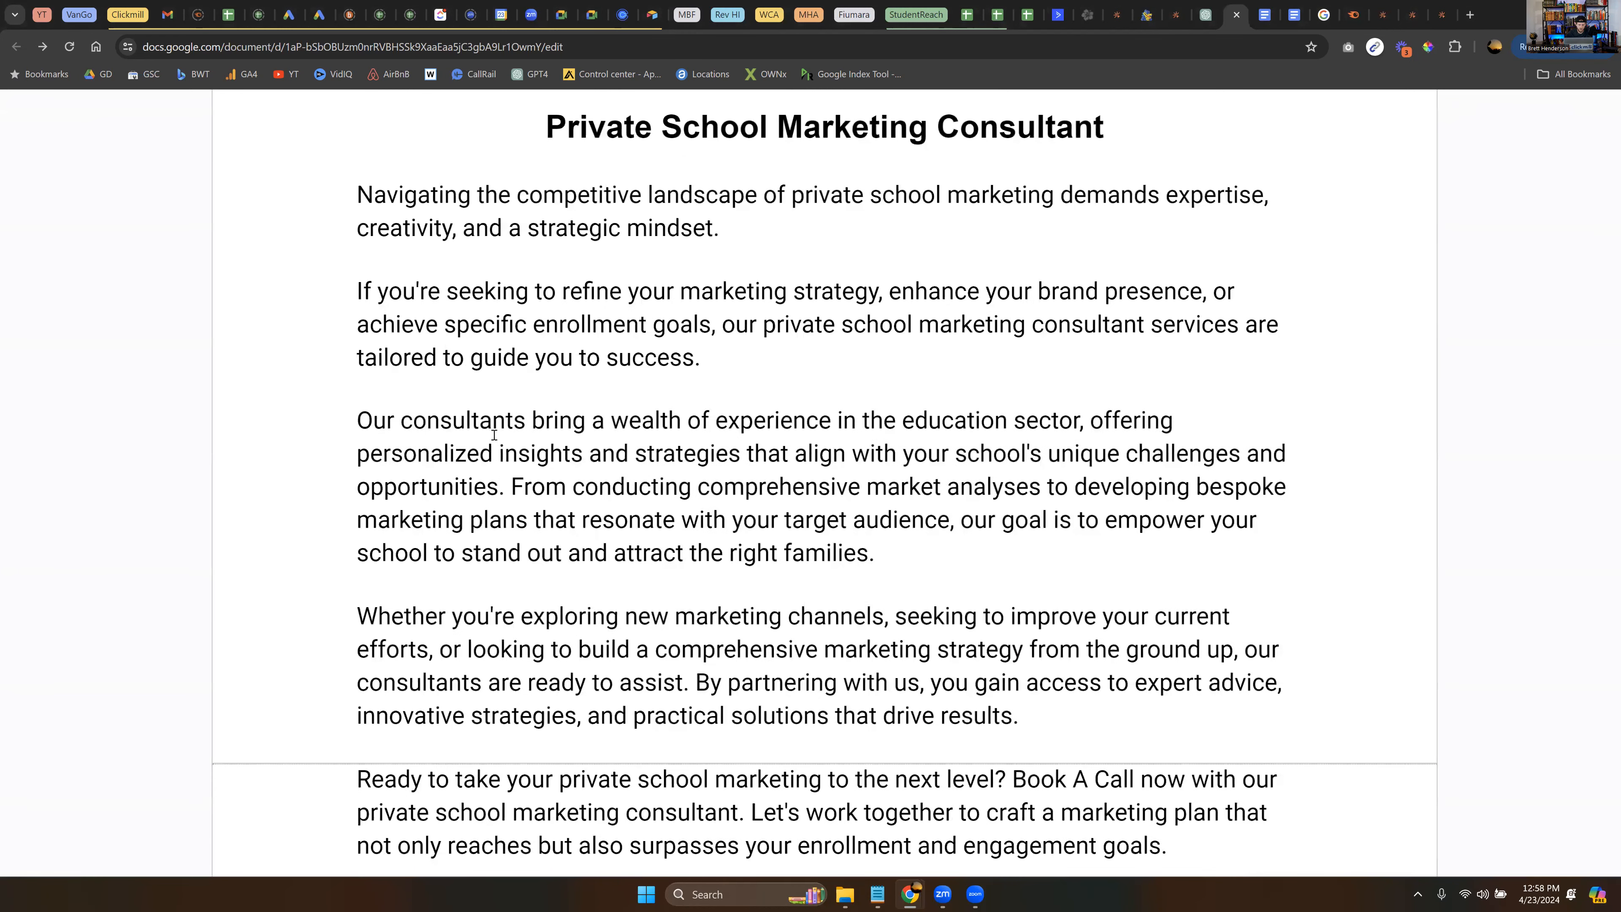
left_click(505, 484)
key("Return")
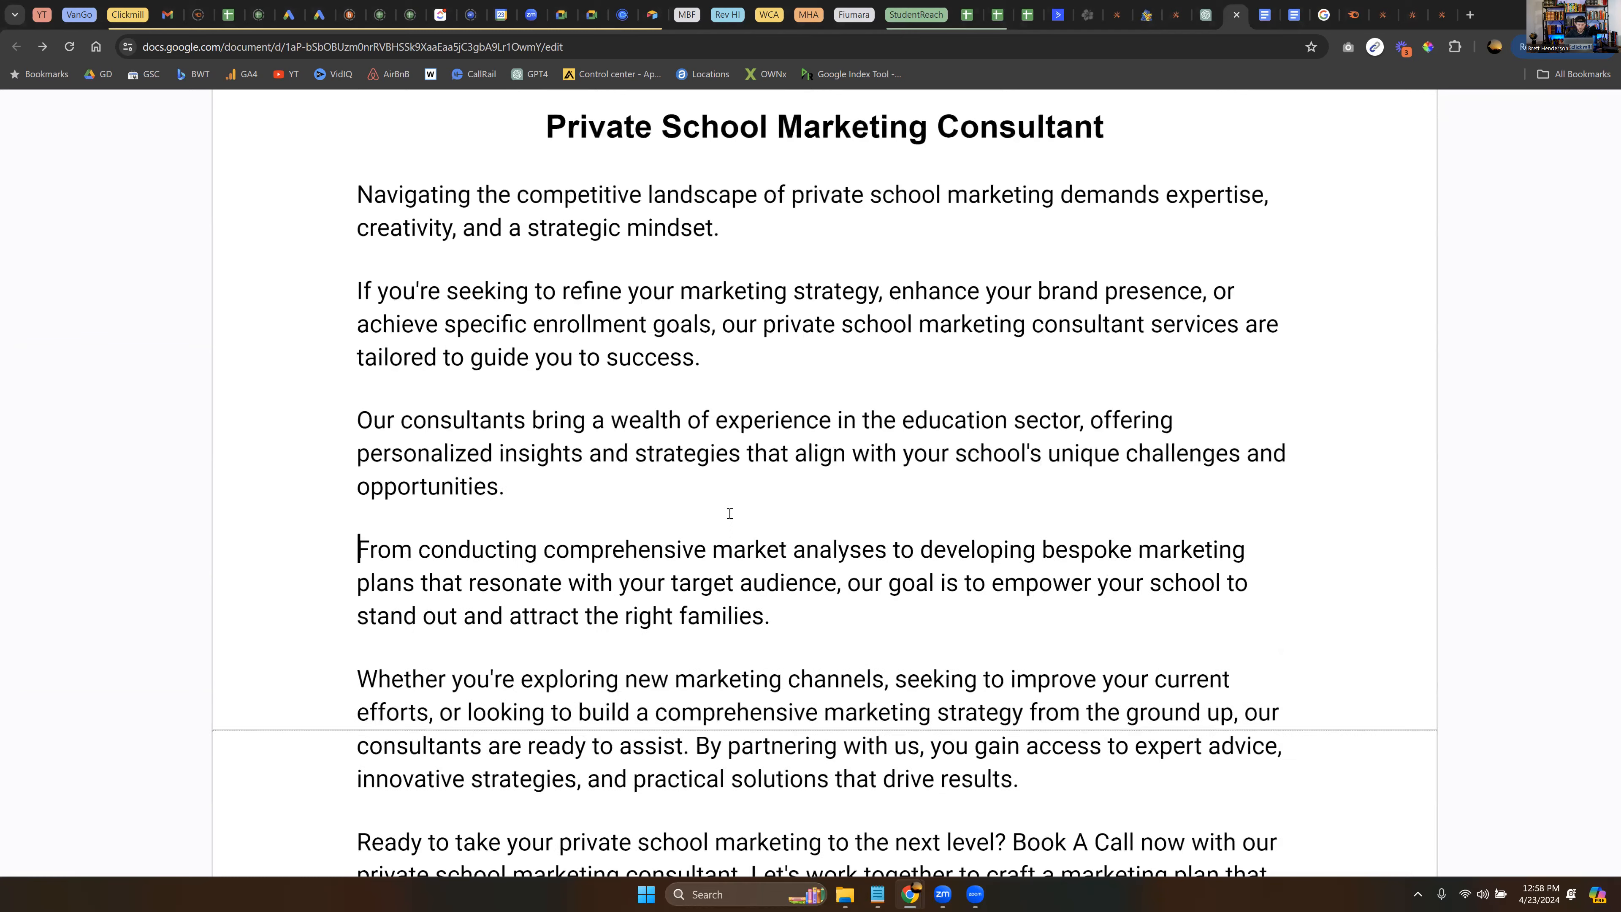
- Start new paragraphs at "By partnering with us" and "Let's work together" in the rest of the Marketing Consultant section
scroll(823, 575, "down", 3)
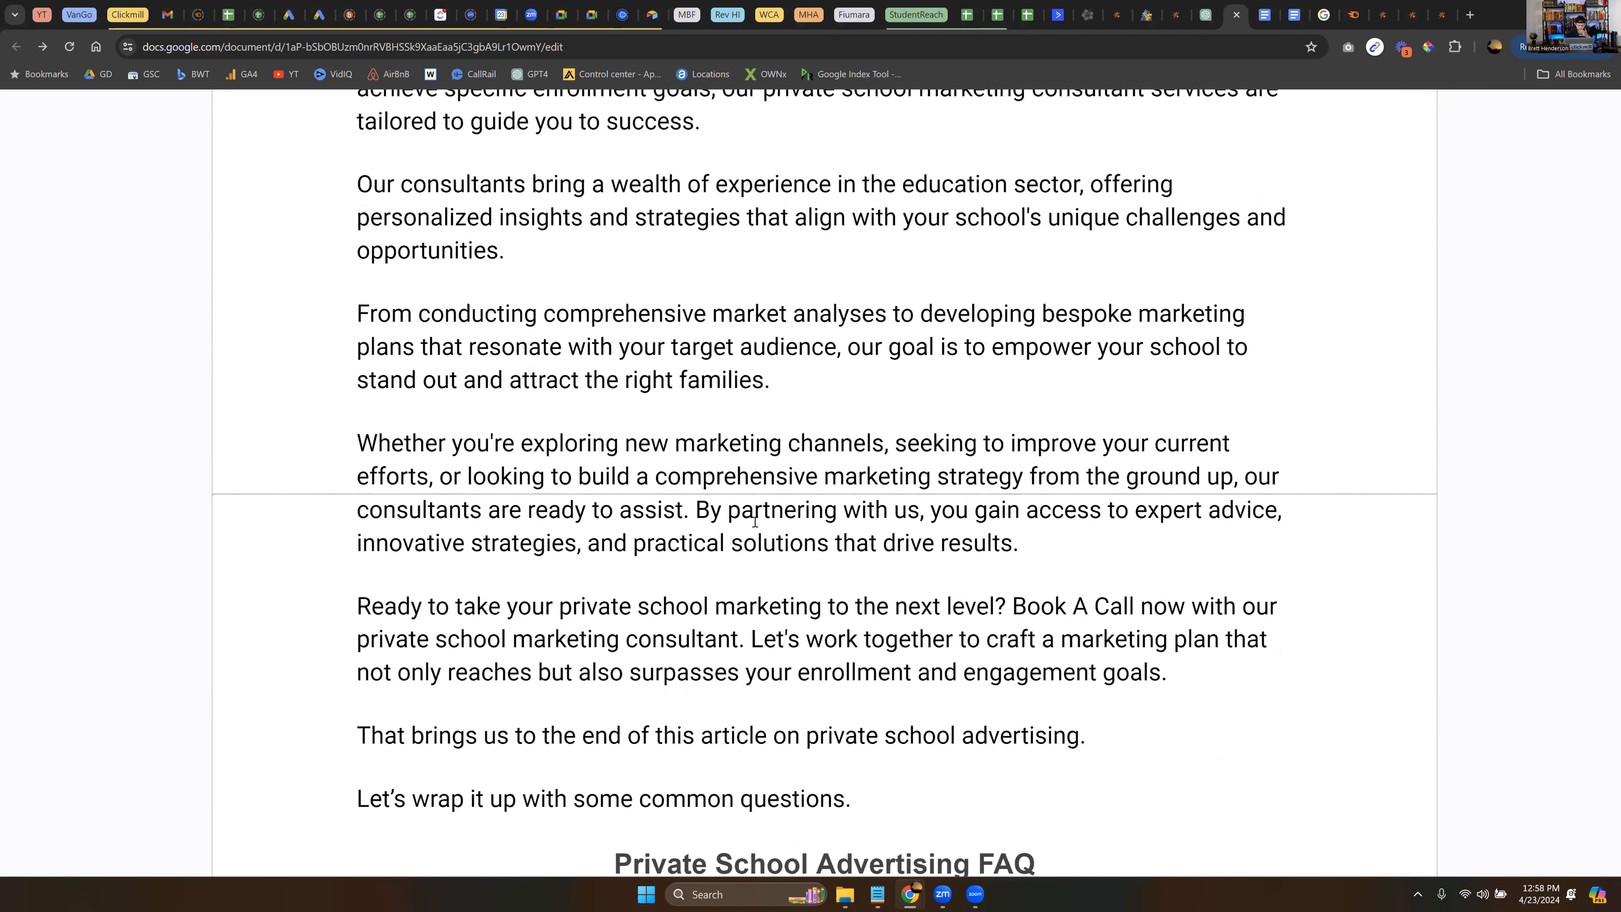
left_click(700, 502)
key("Return")
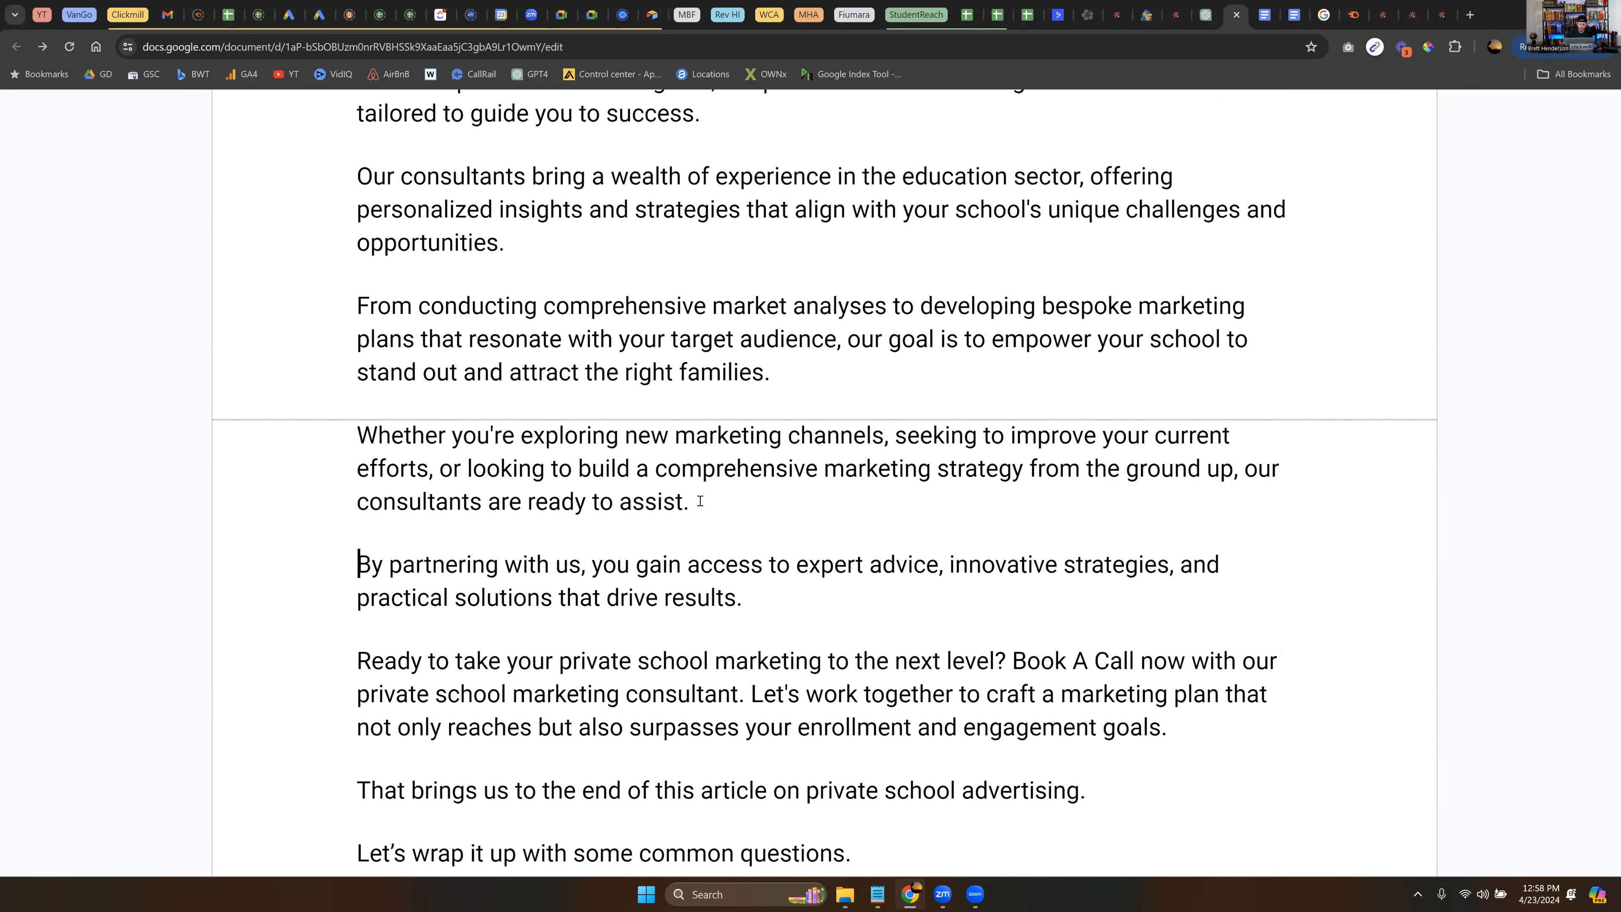
scroll(700, 501, "down", 3)
scroll(740, 482, "down", 1)
left_click(746, 480)
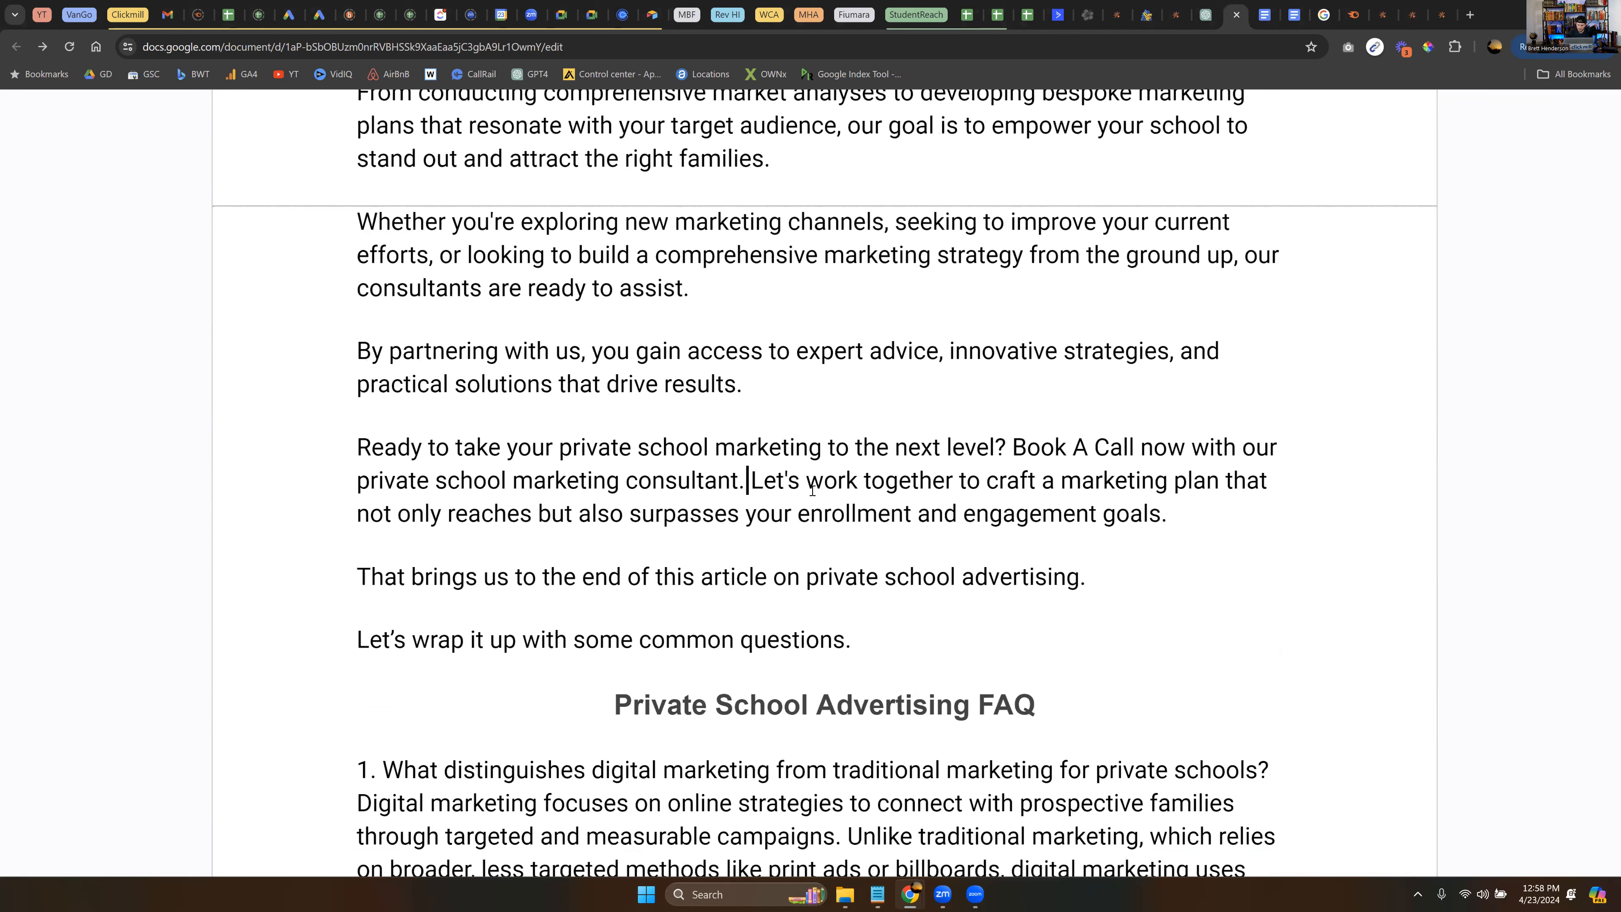
key("Return")
scroll(869, 492, "up", 1)
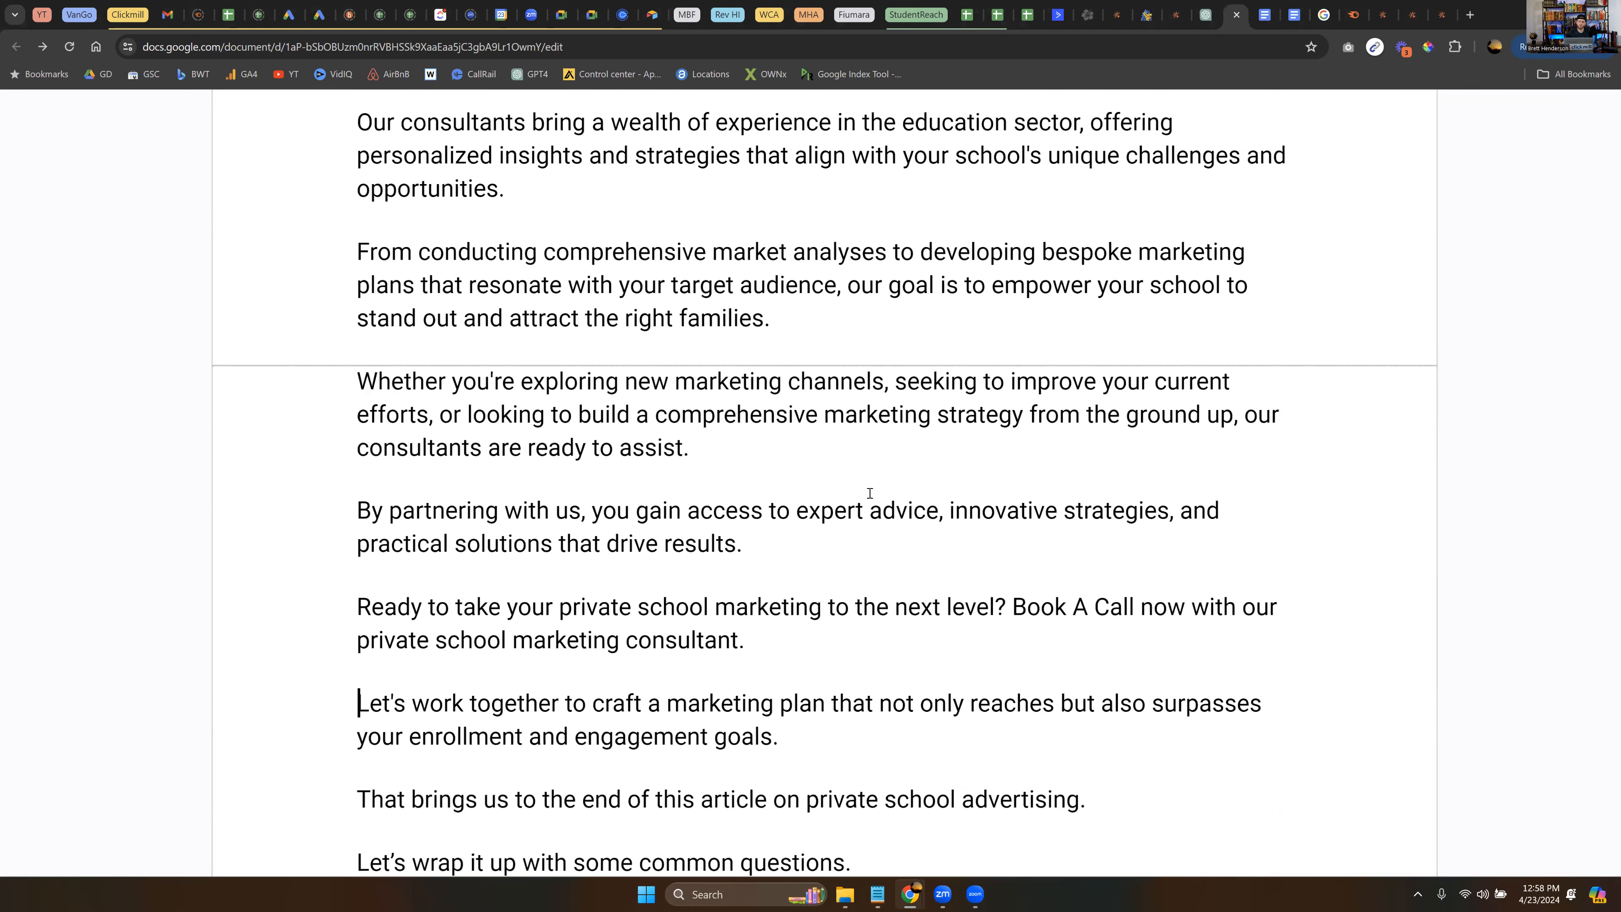
scroll(869, 493, "up", 2)
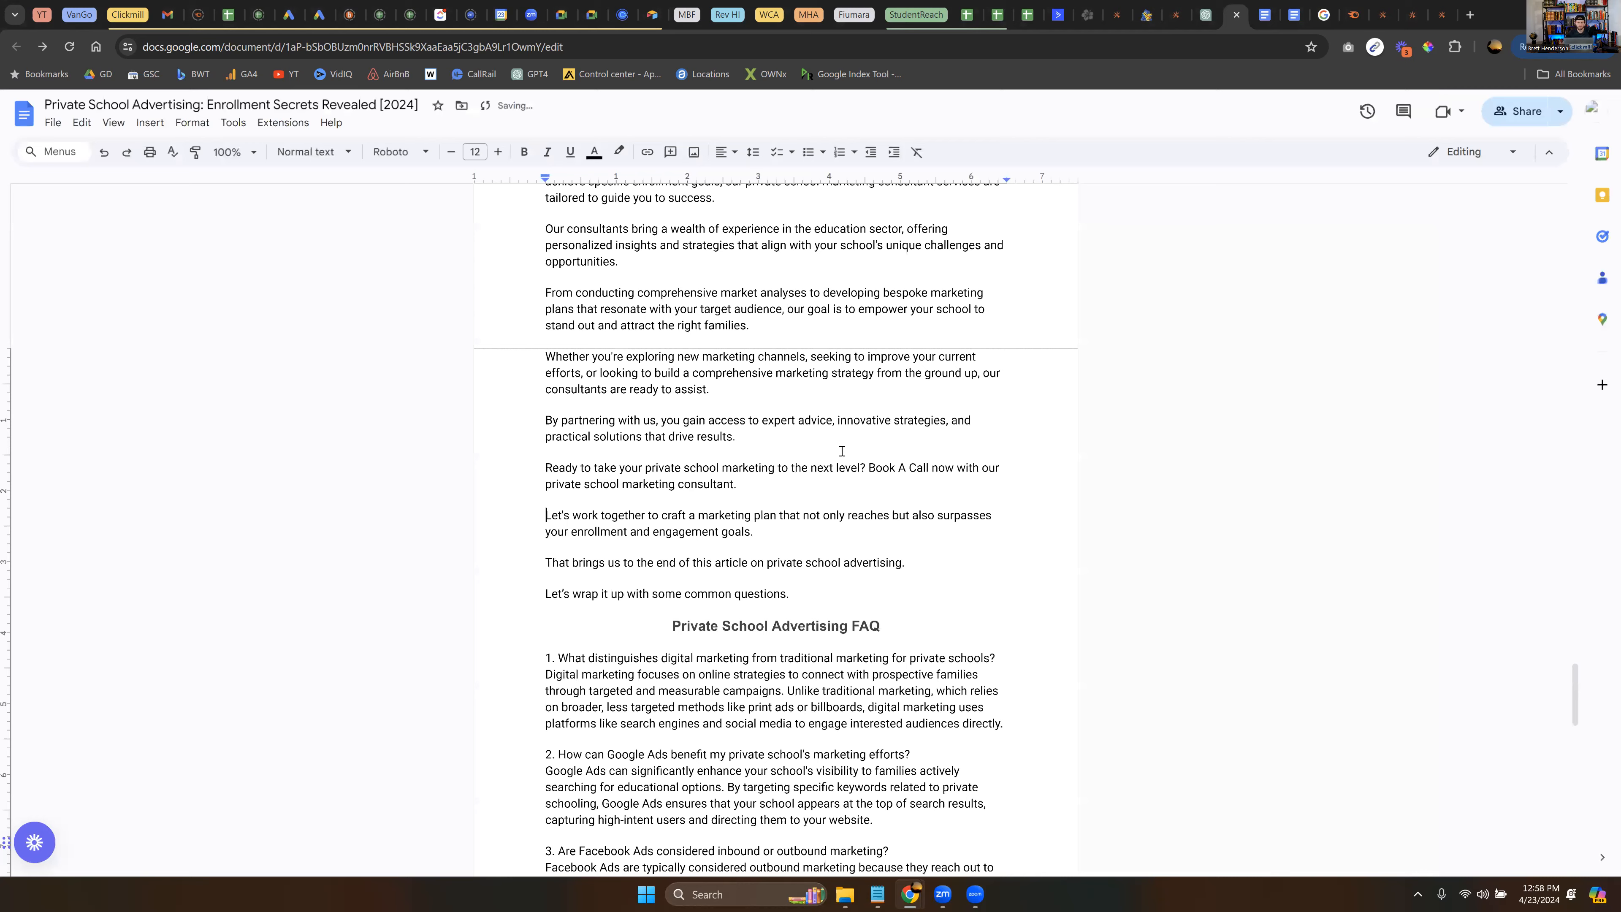
scroll(730, 594, "up", 5)
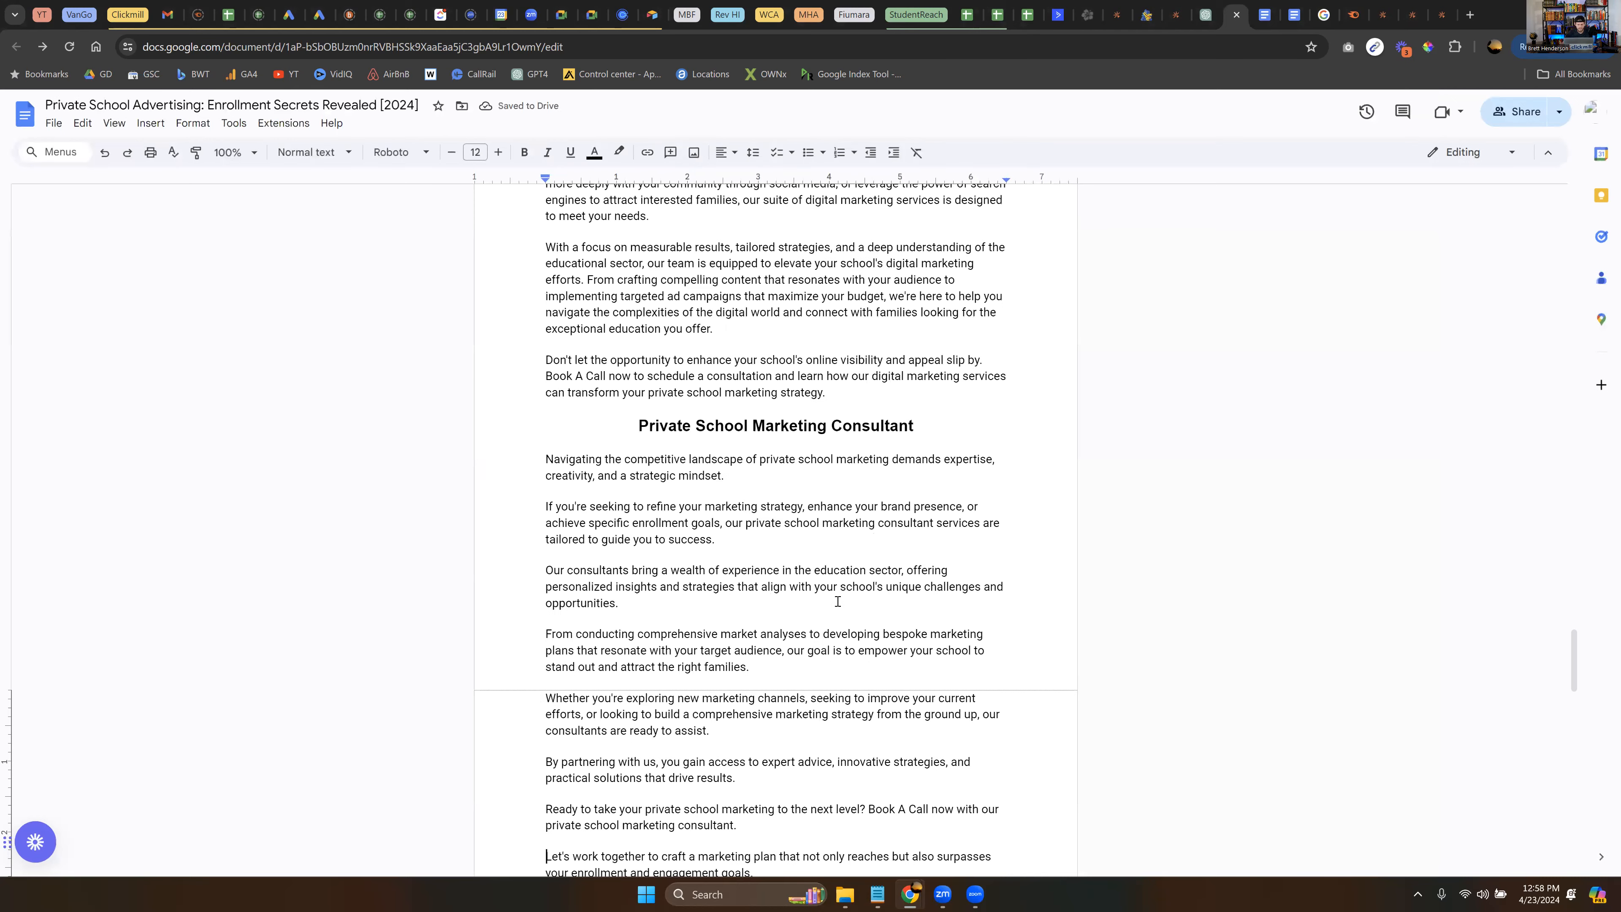
scroll(838, 601, "down", 10)
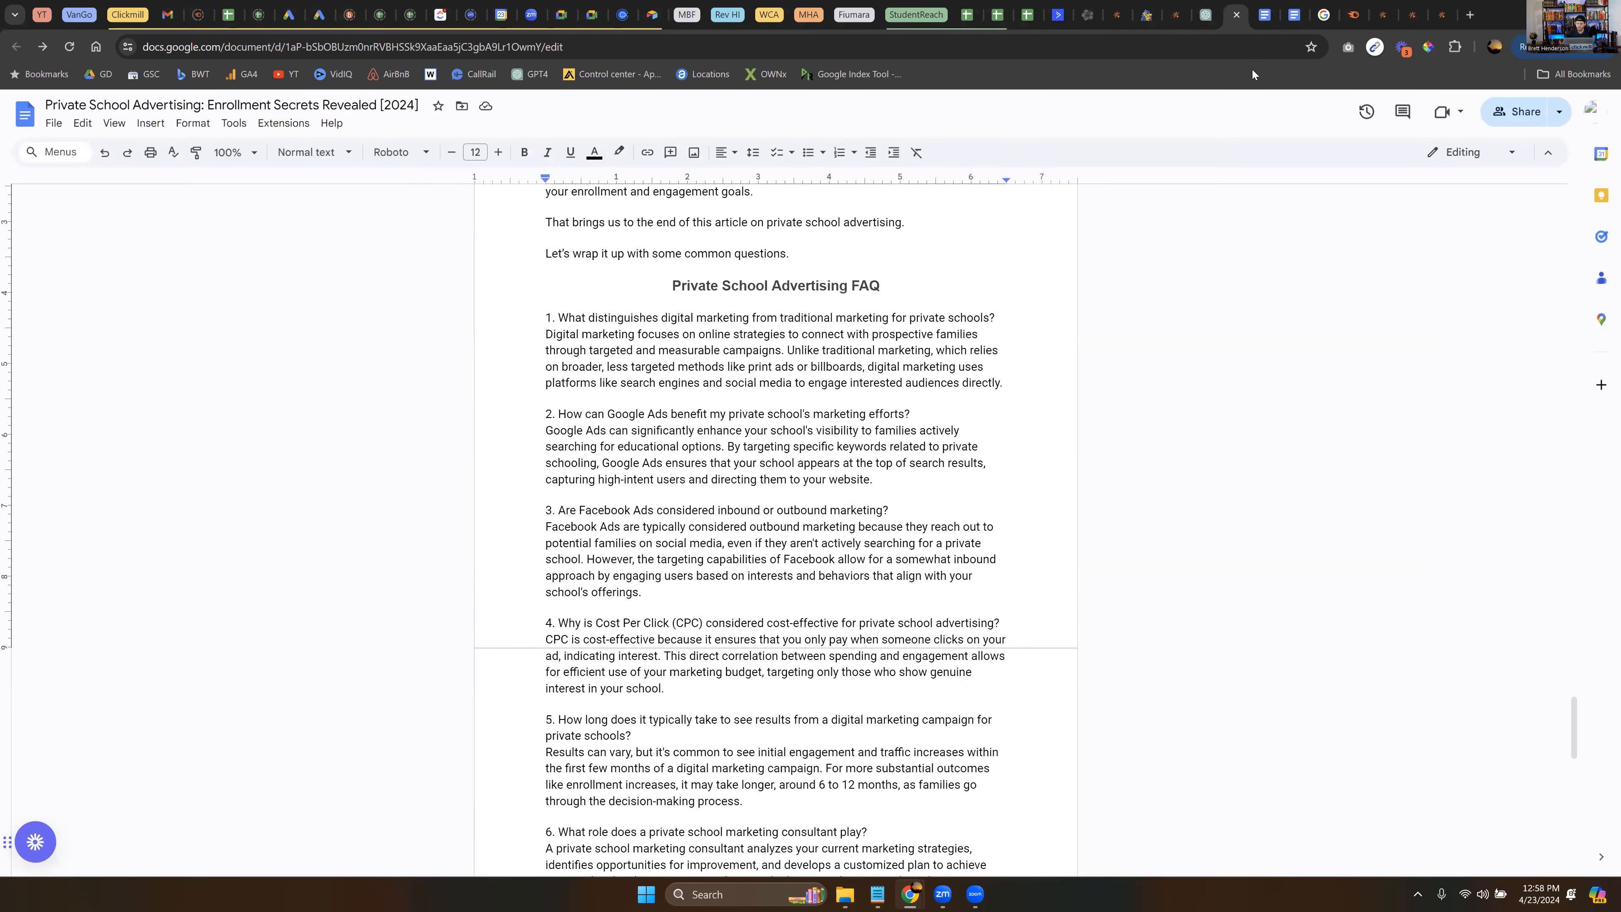
- Switch back to the SEO For Private Schools draft in WordPress and look over its opening sections
left_click(1204, 25)
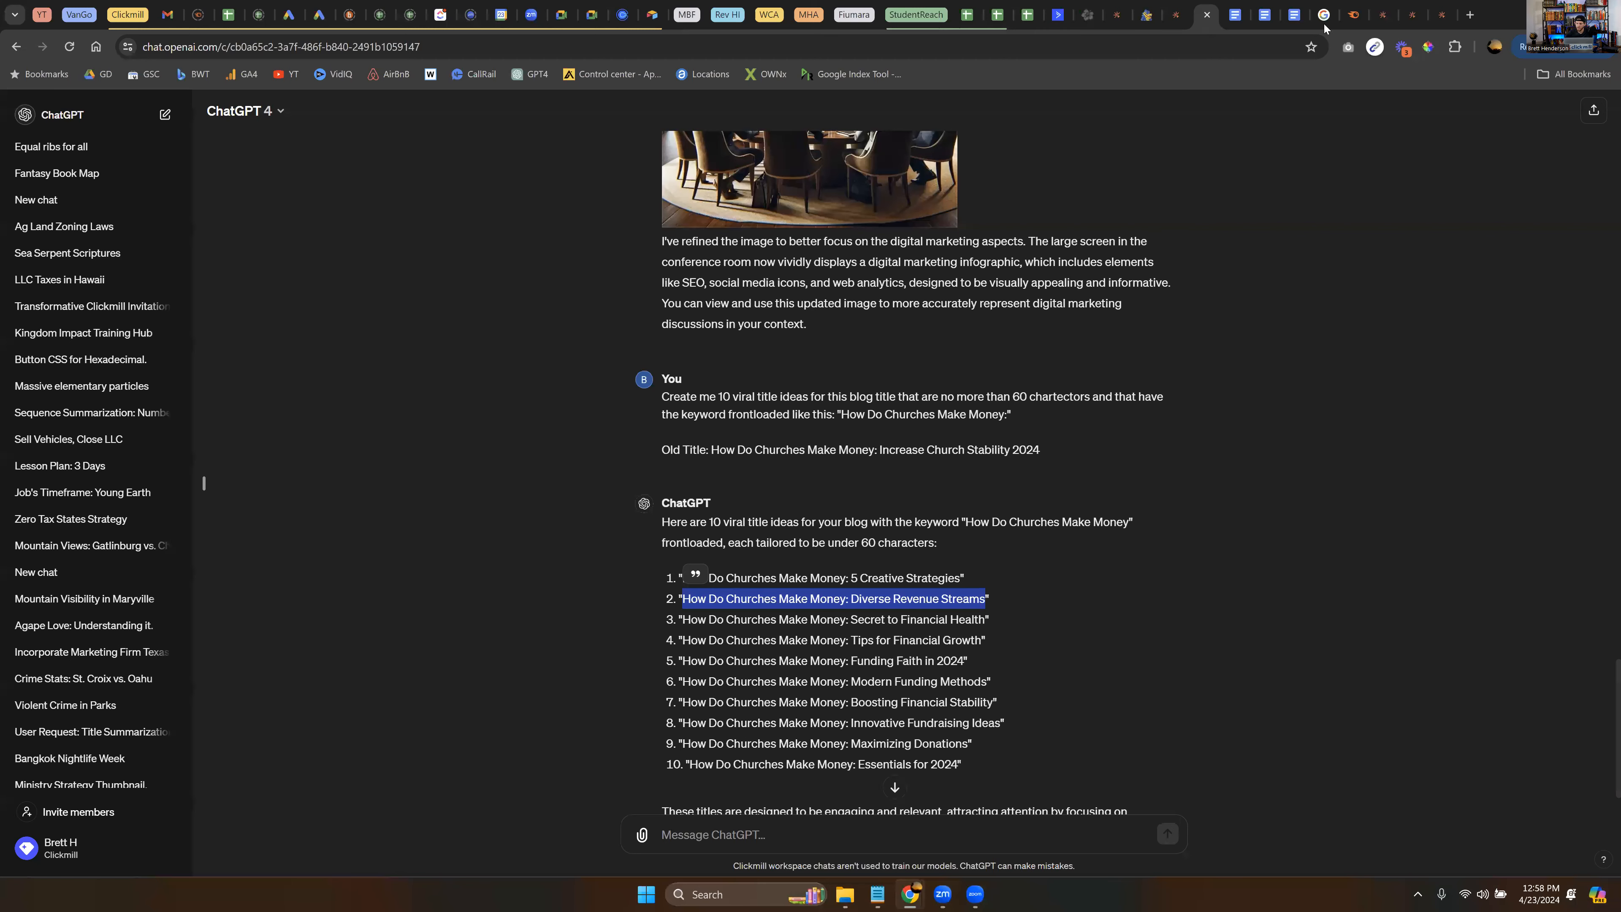
left_click(1441, 15)
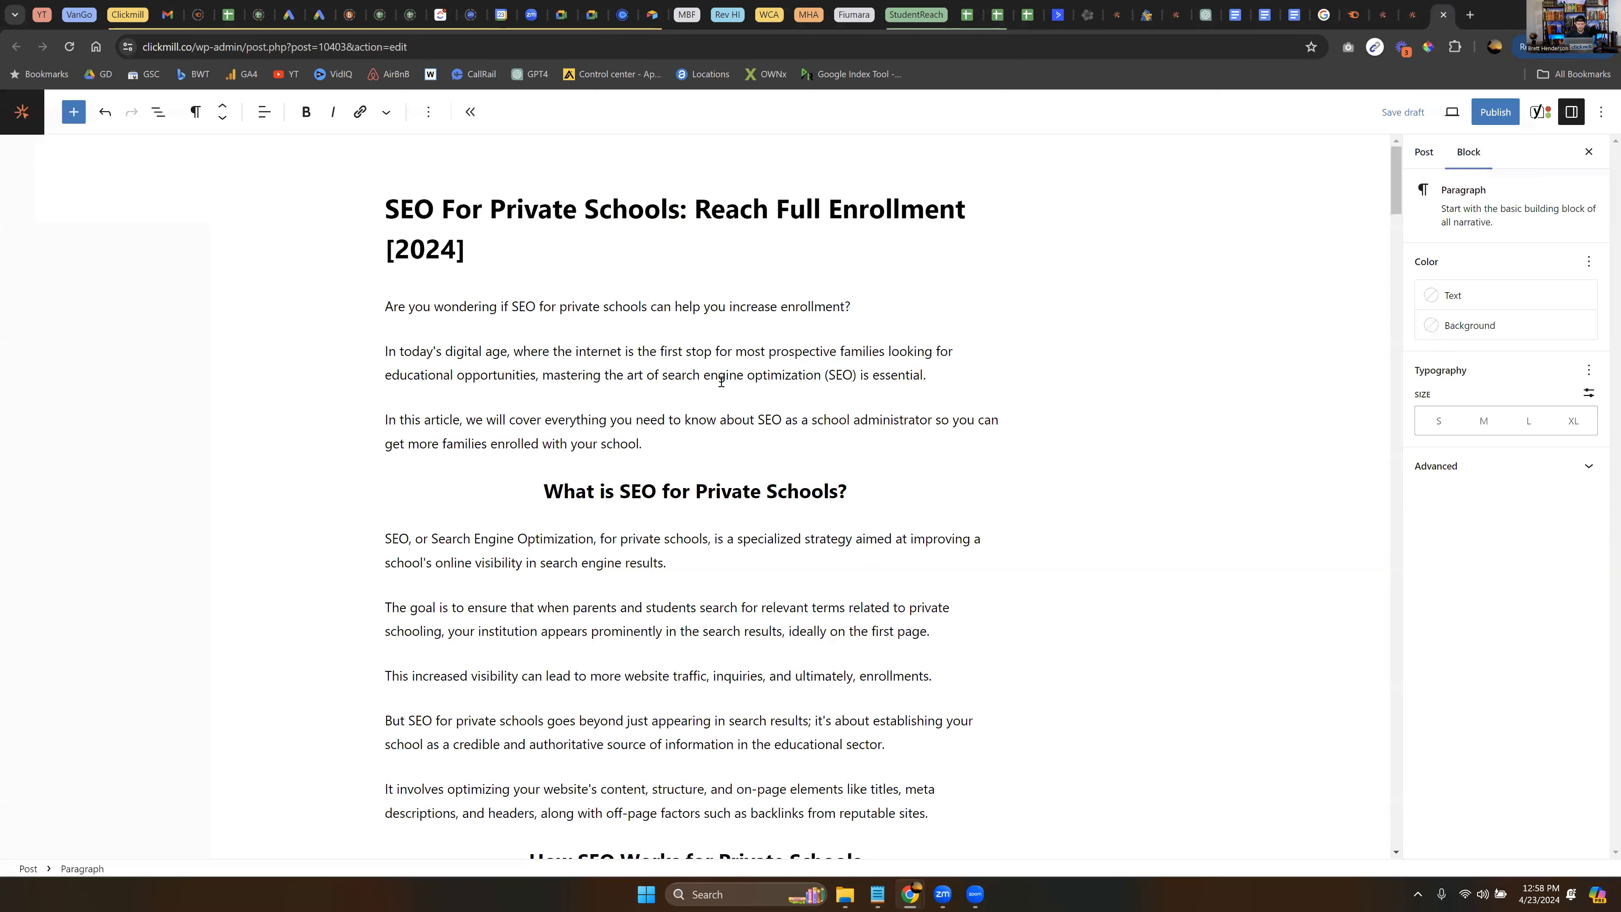
scroll(700, 324, "down", 3)
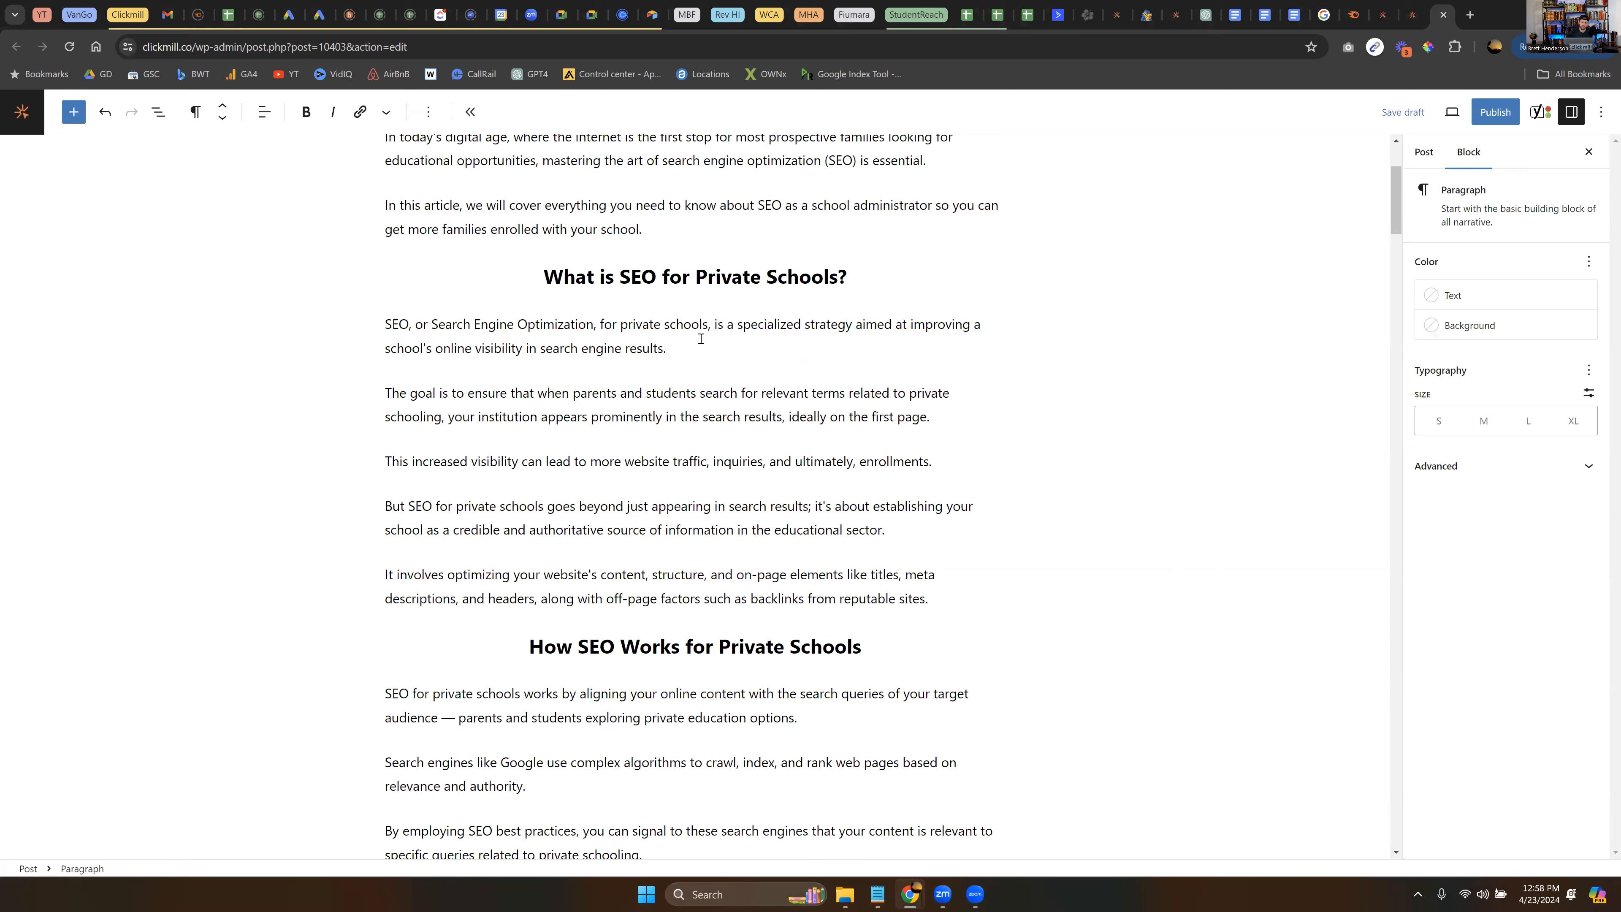
scroll(701, 338, "up", 3)
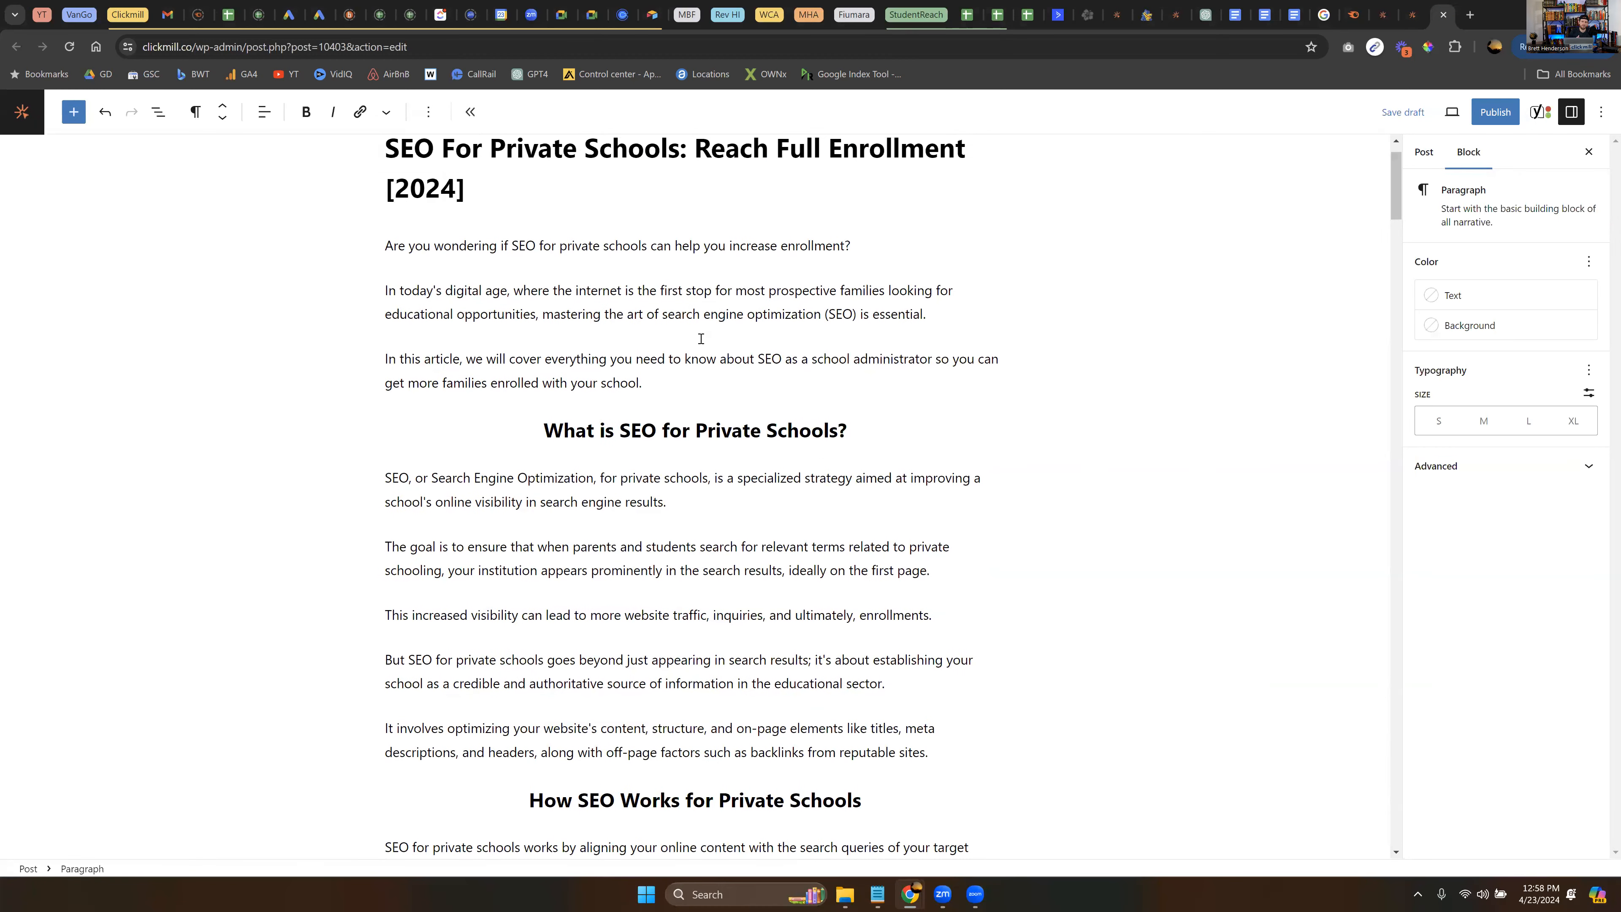
- Remove the comma after "Search Engine Optimization" in the opening sentence of the What is SEO for Private Schools? section
scroll(701, 338, "down", 3)
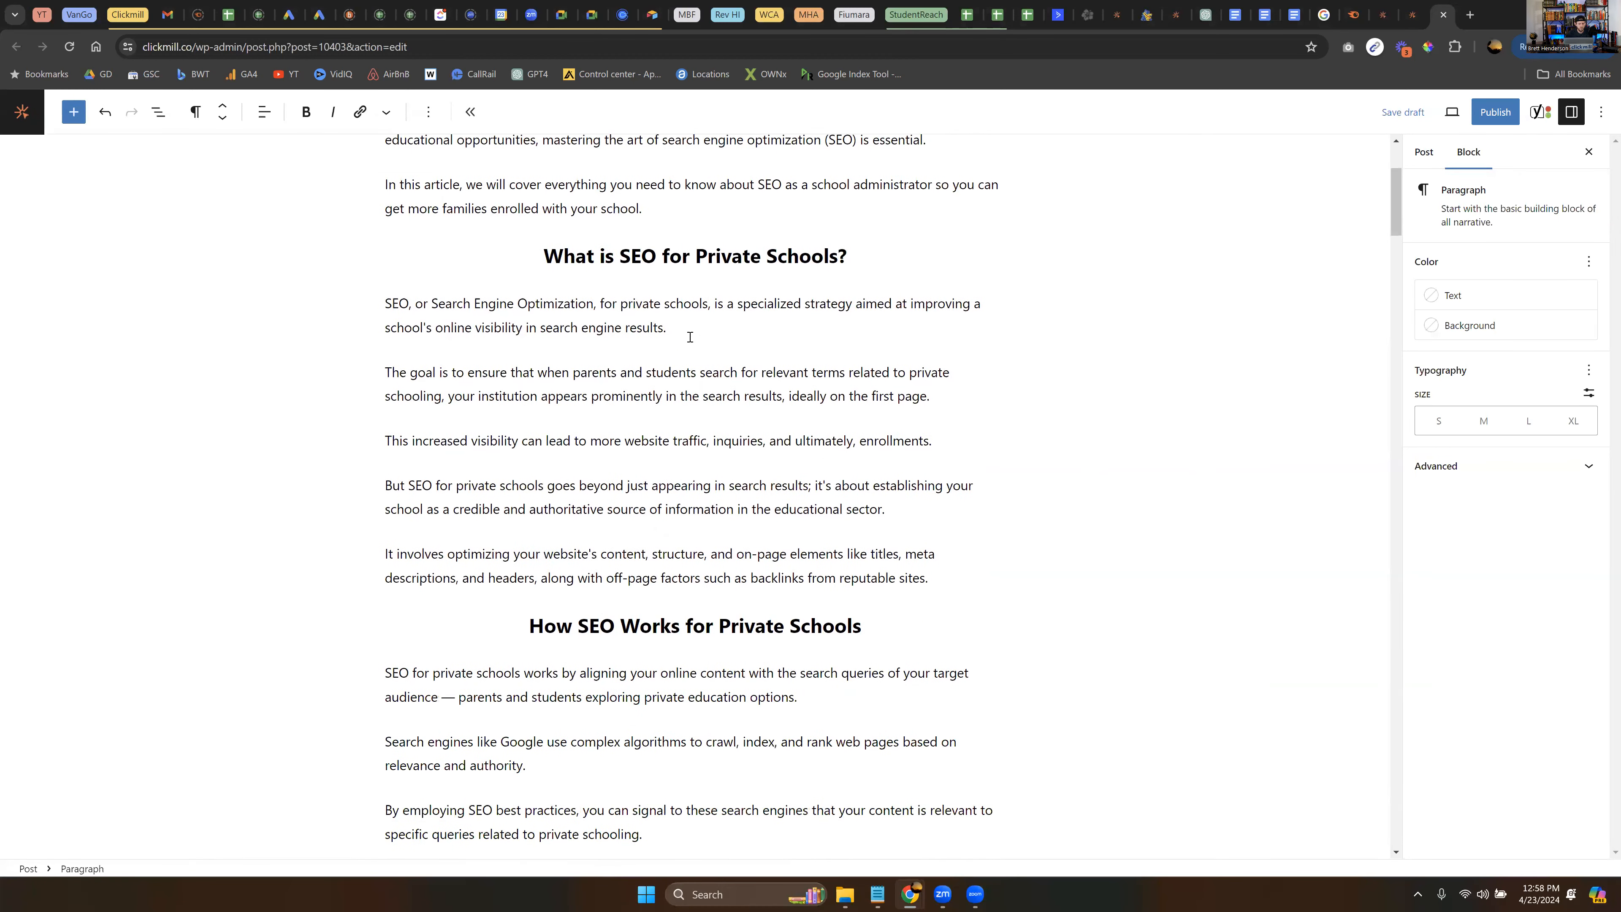
scroll(664, 325, "down", 1)
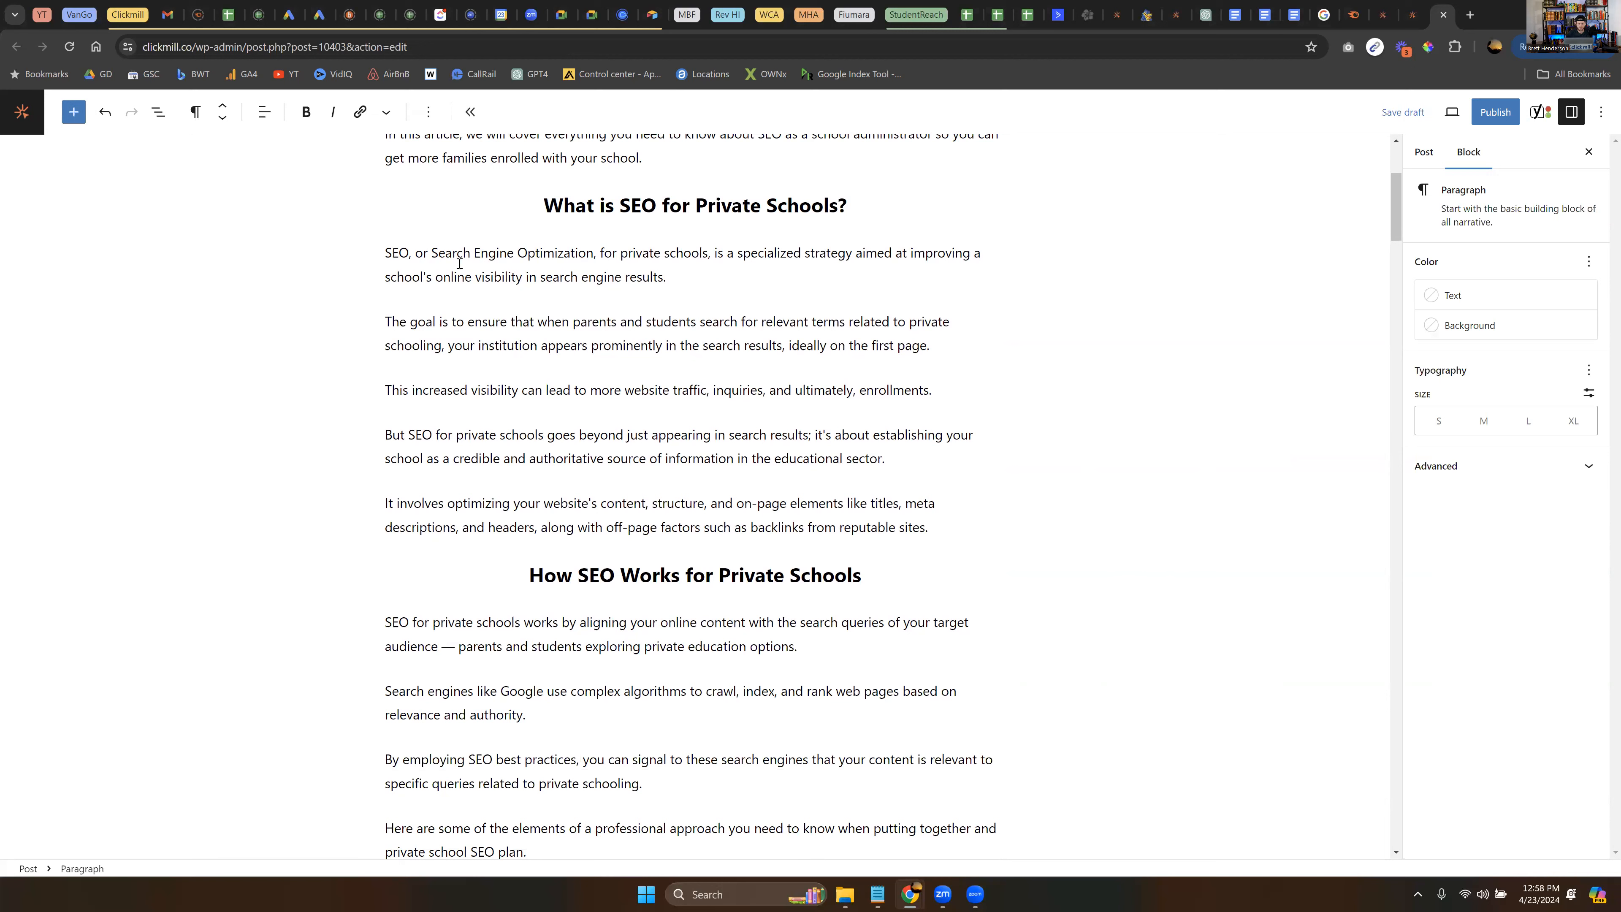
left_click(592, 254)
key("BackSpace")
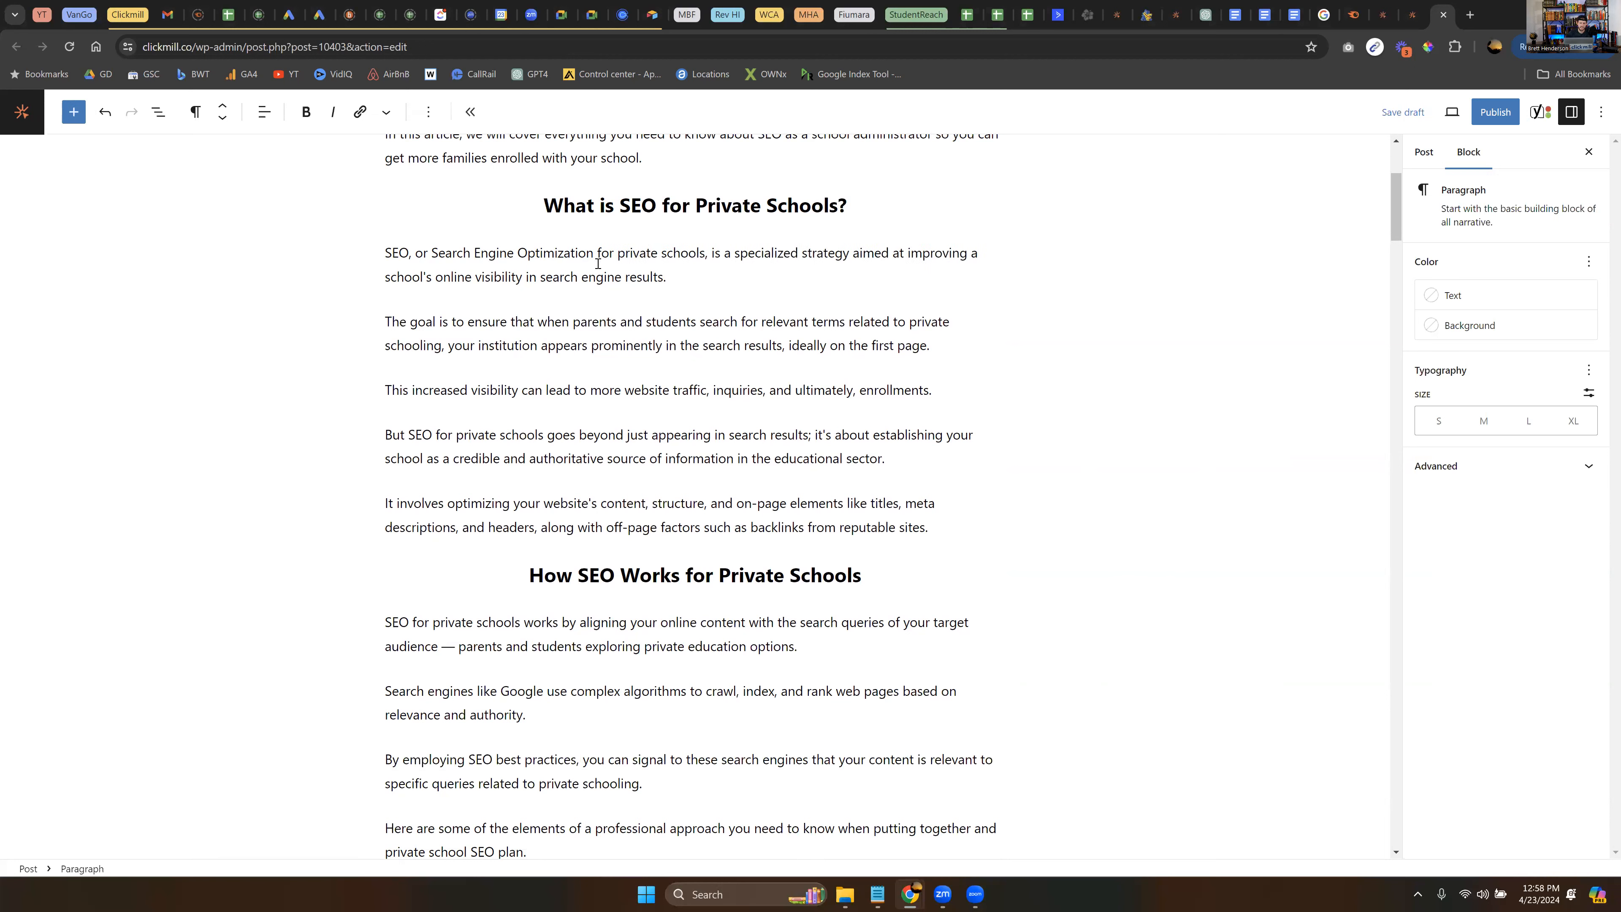
left_click_drag(438, 255, 706, 256)
left_click(709, 317)
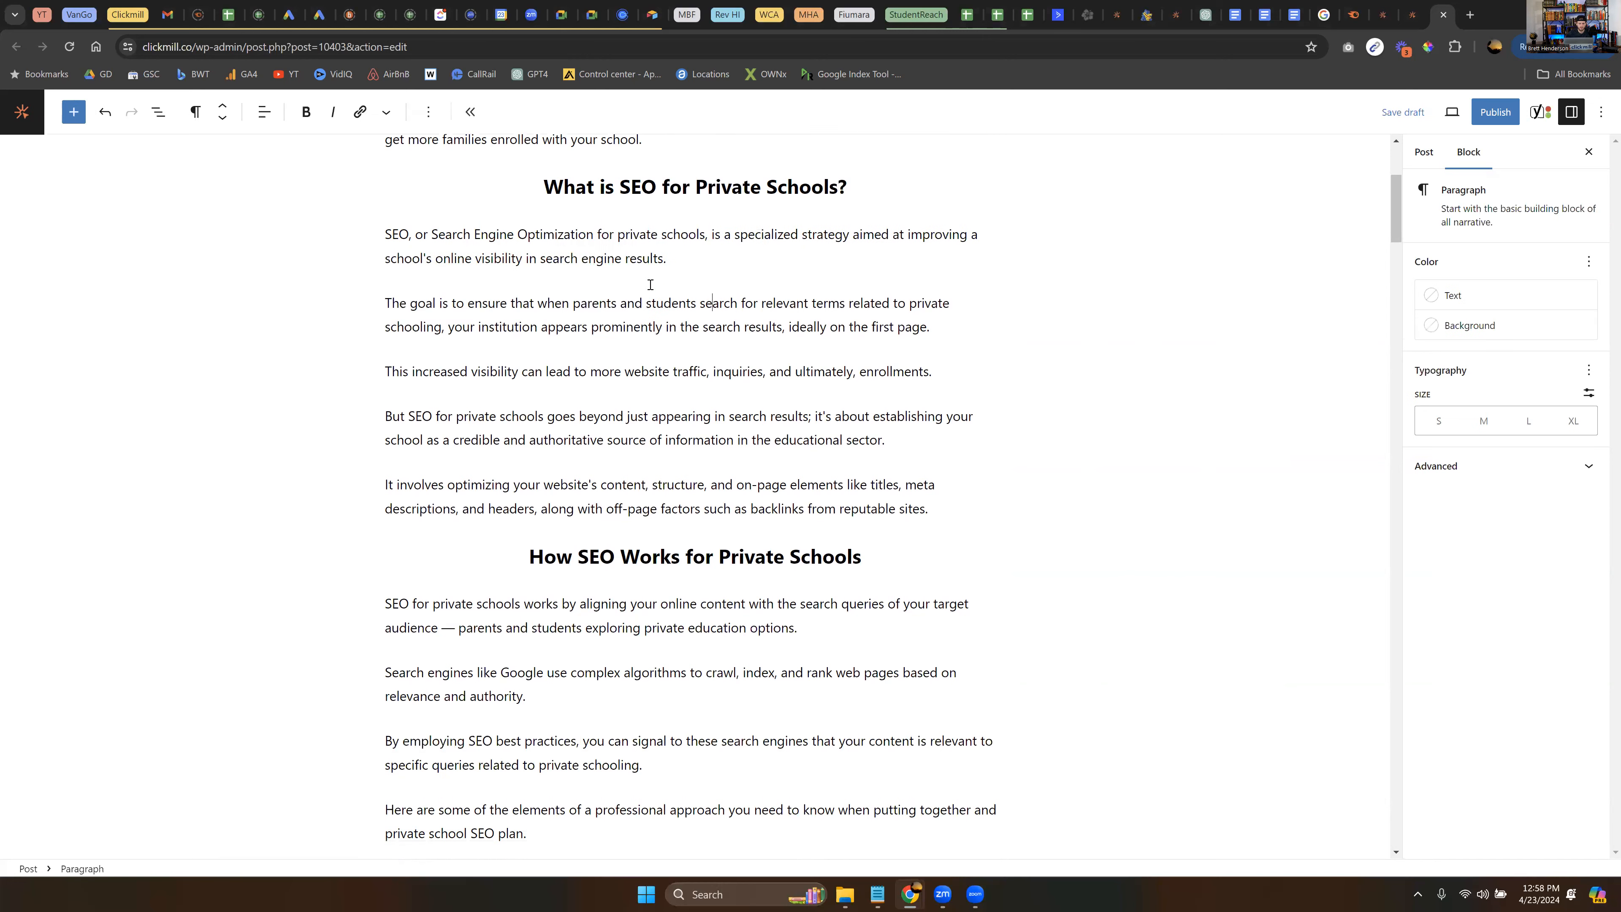
- Bold "keyword research" in the first sentence of the Keyword Research section
scroll(709, 318, "down", 3)
scroll(443, 301, "down", 3)
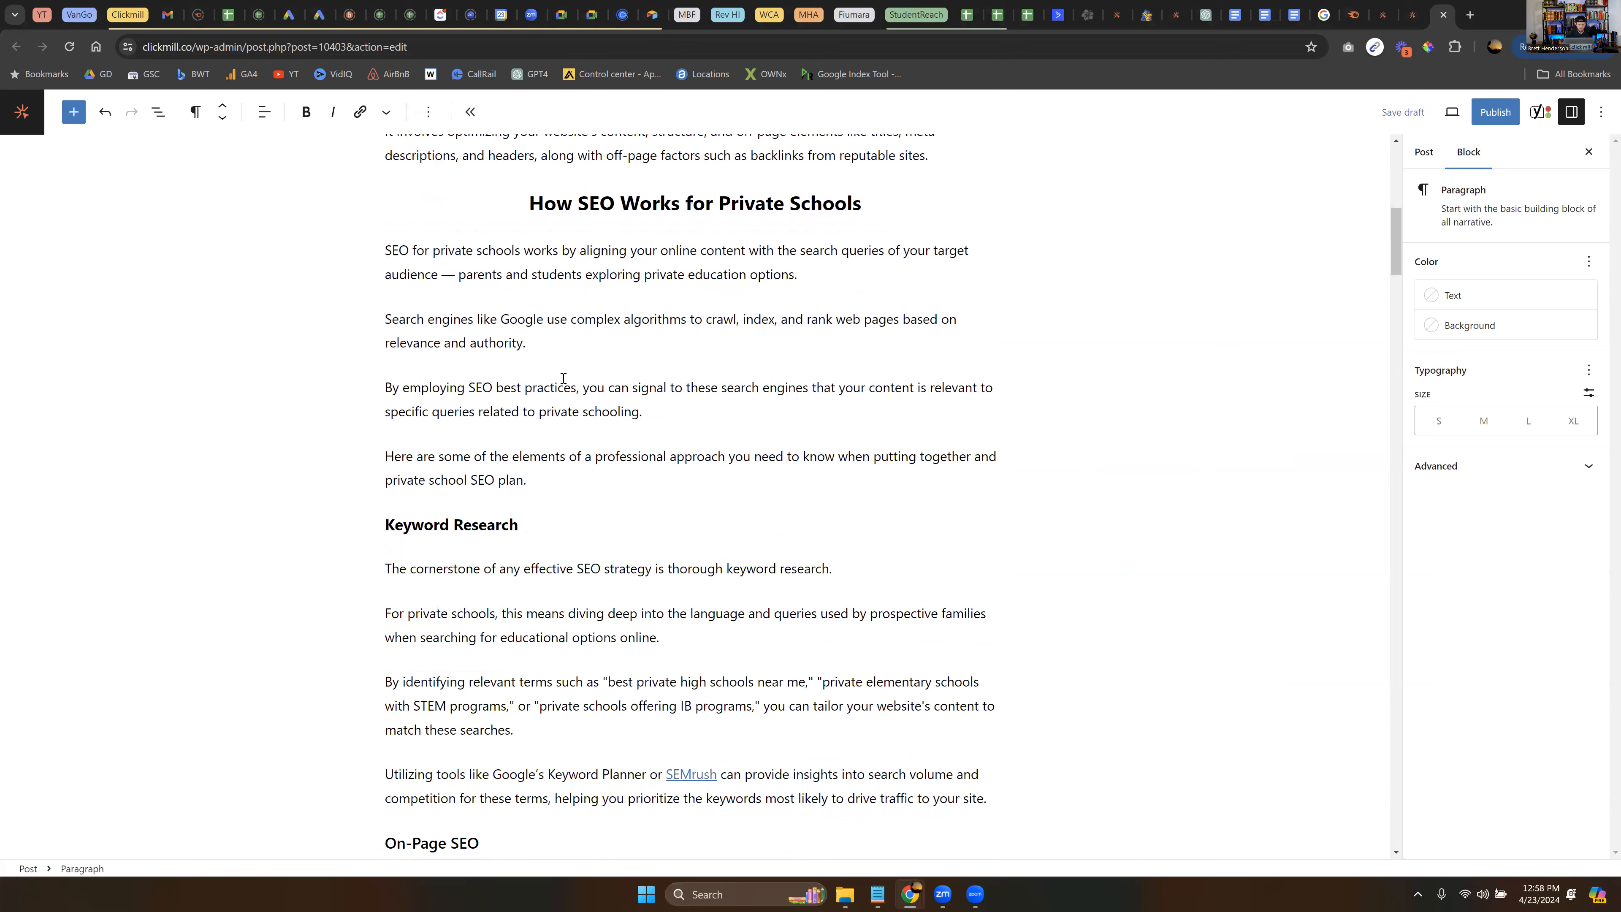
scroll(518, 393, "down", 3)
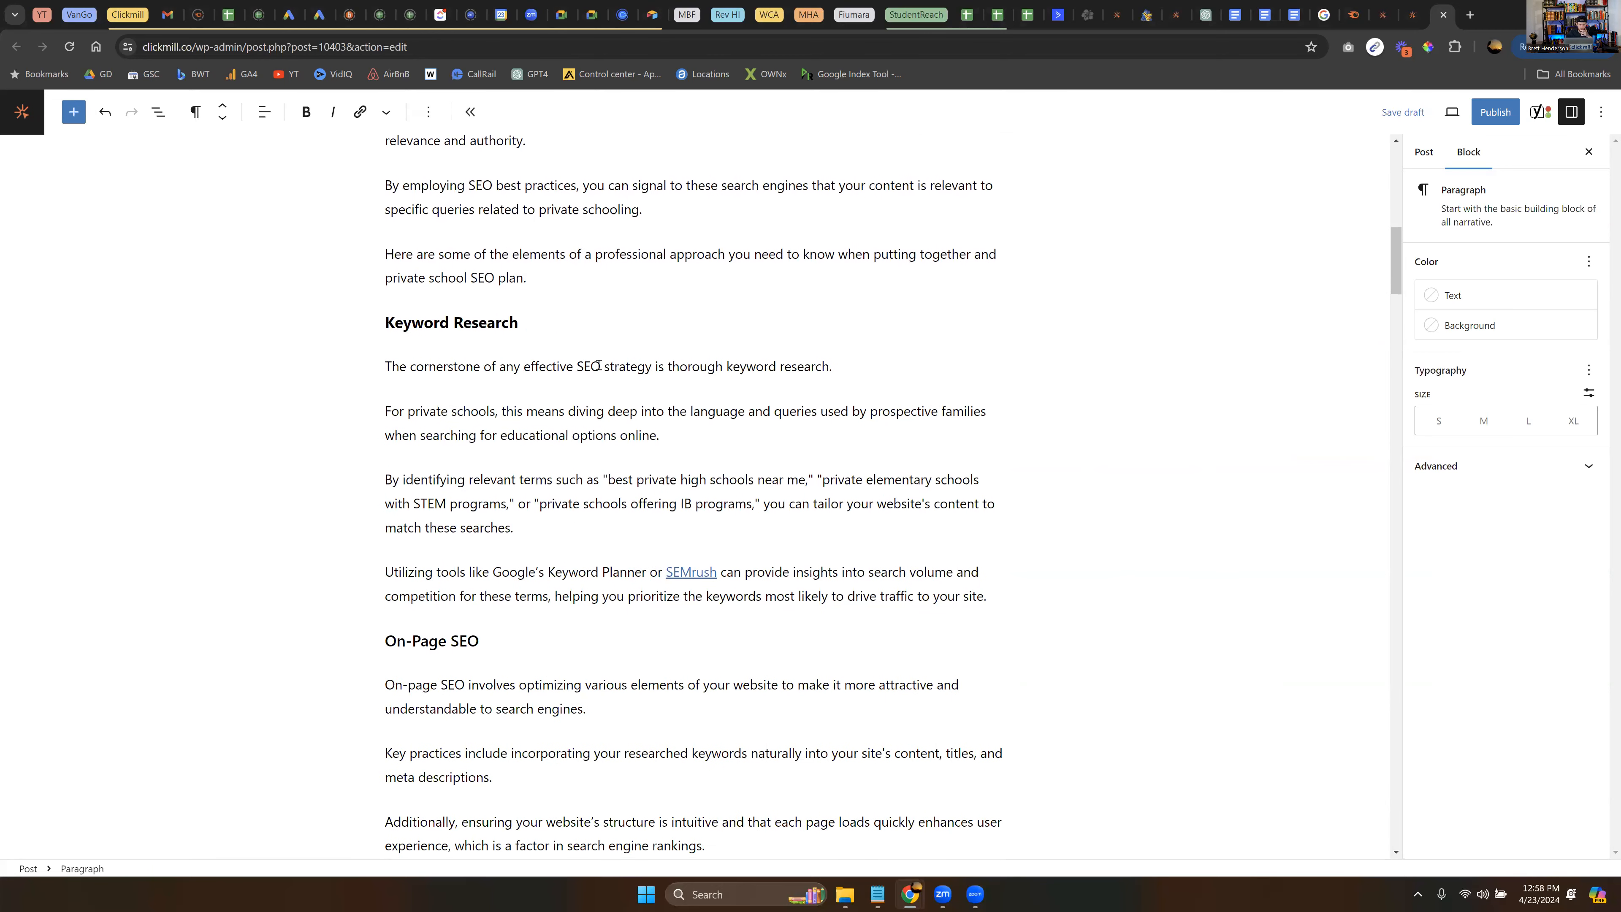
left_click_drag(423, 366, 600, 366)
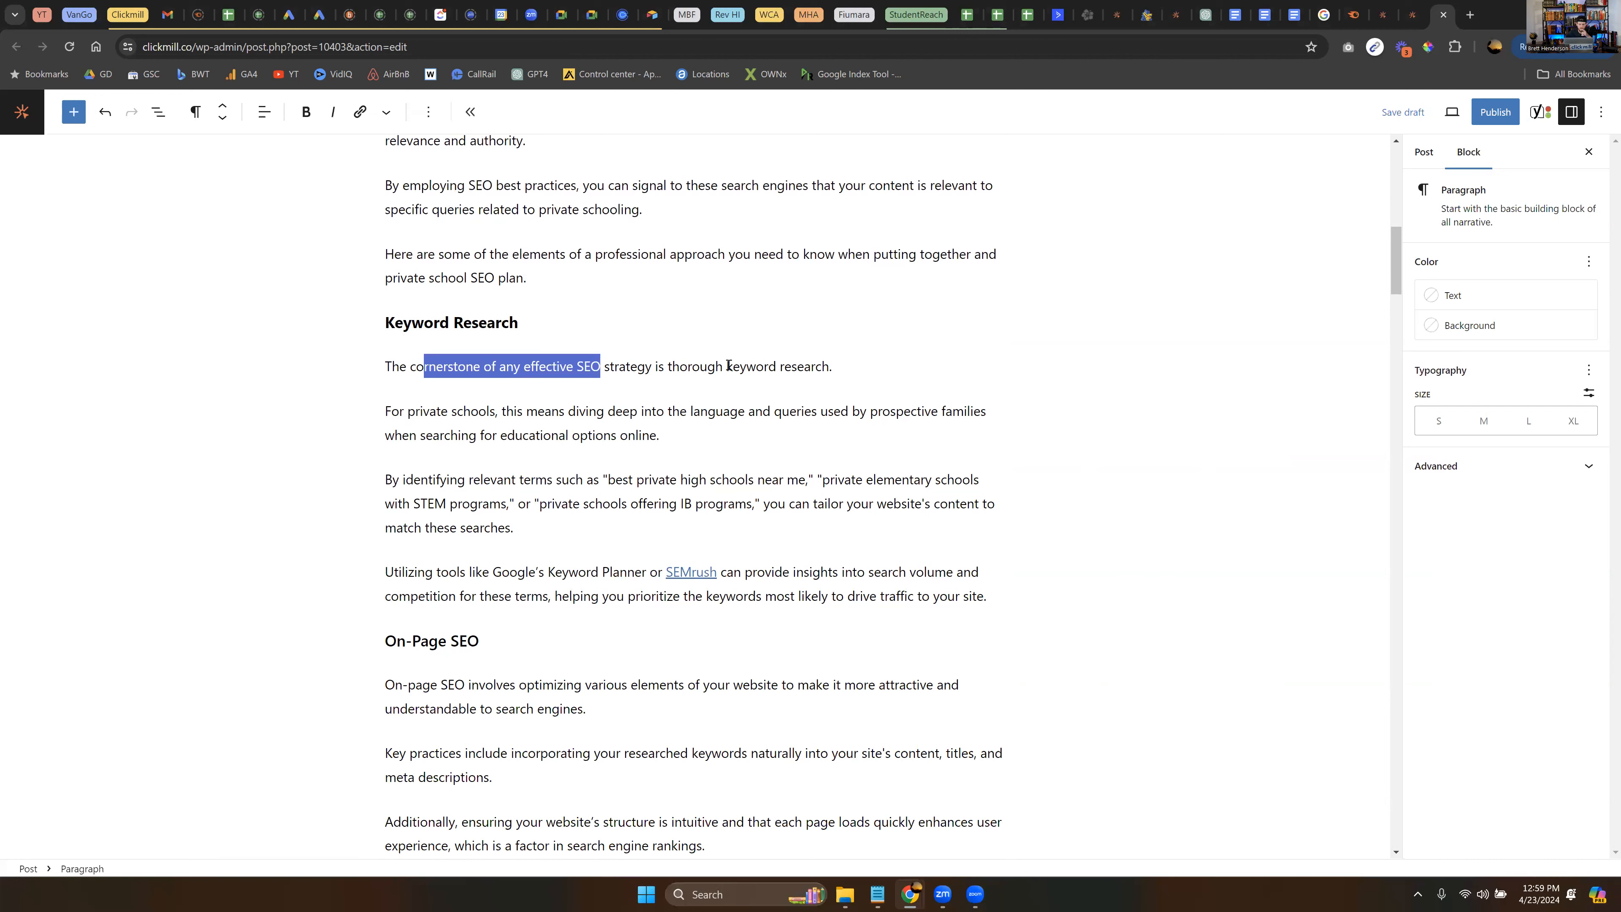
left_click_drag(515, 412, 726, 417)
left_click(782, 415)
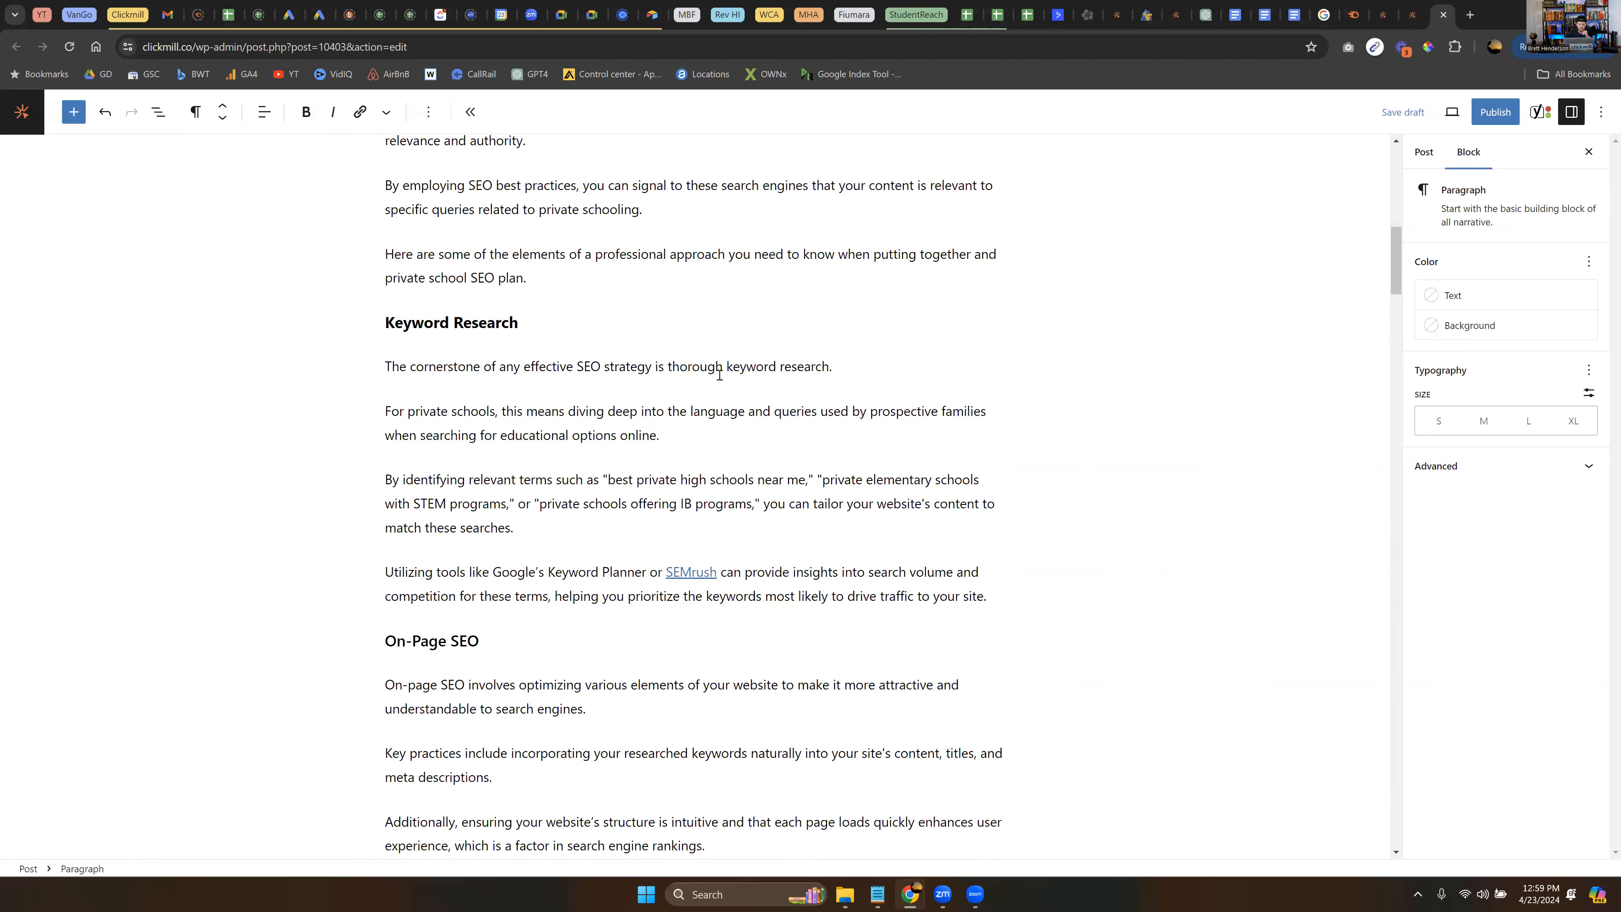
left_click_drag(727, 366, 830, 365)
key("ctrl+b")
left_click(826, 415)
- Review the sections from Keyword Research through Technical SEO down to the What Private Schools Need to Know About SEO heading
scroll(625, 455, "down", 3)
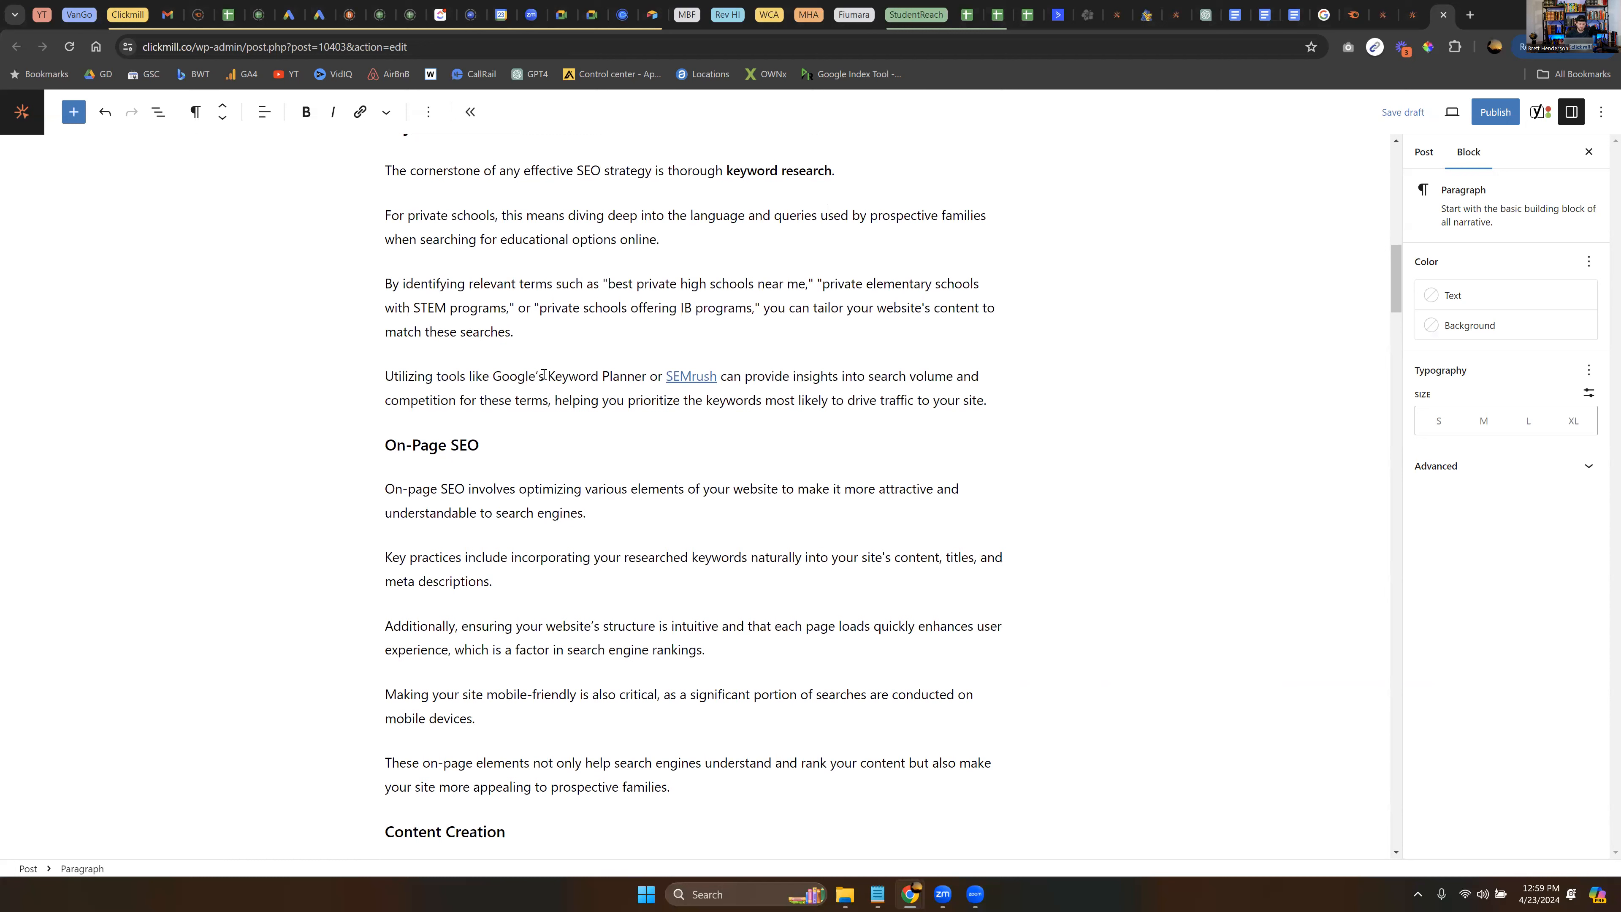
scroll(521, 386, "down", 1)
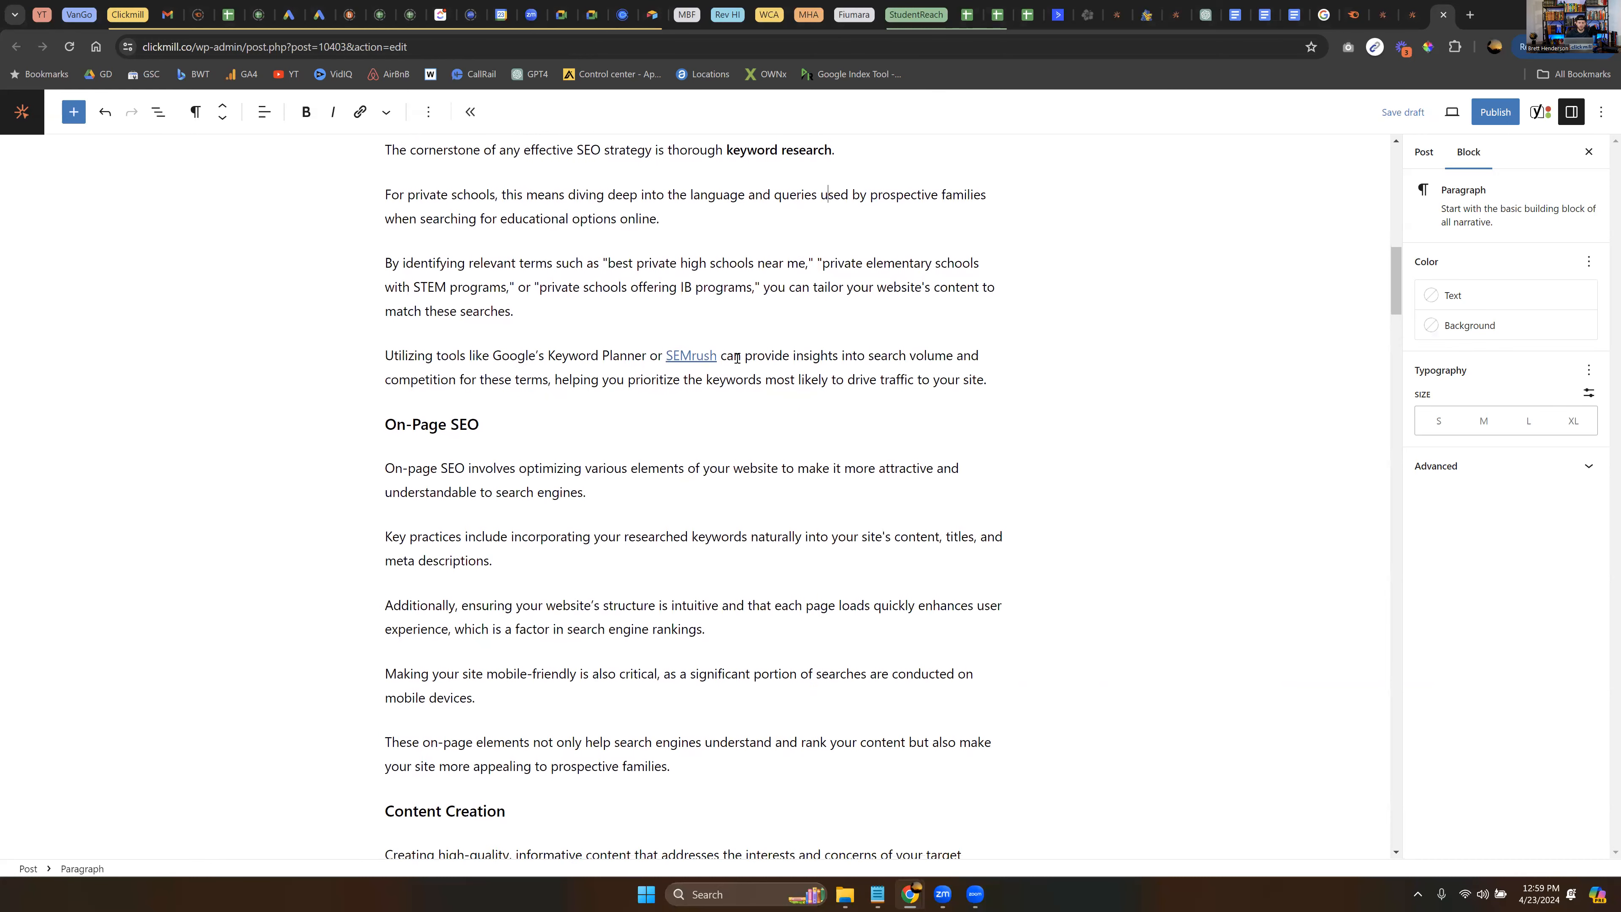
scroll(460, 435, "down", 3)
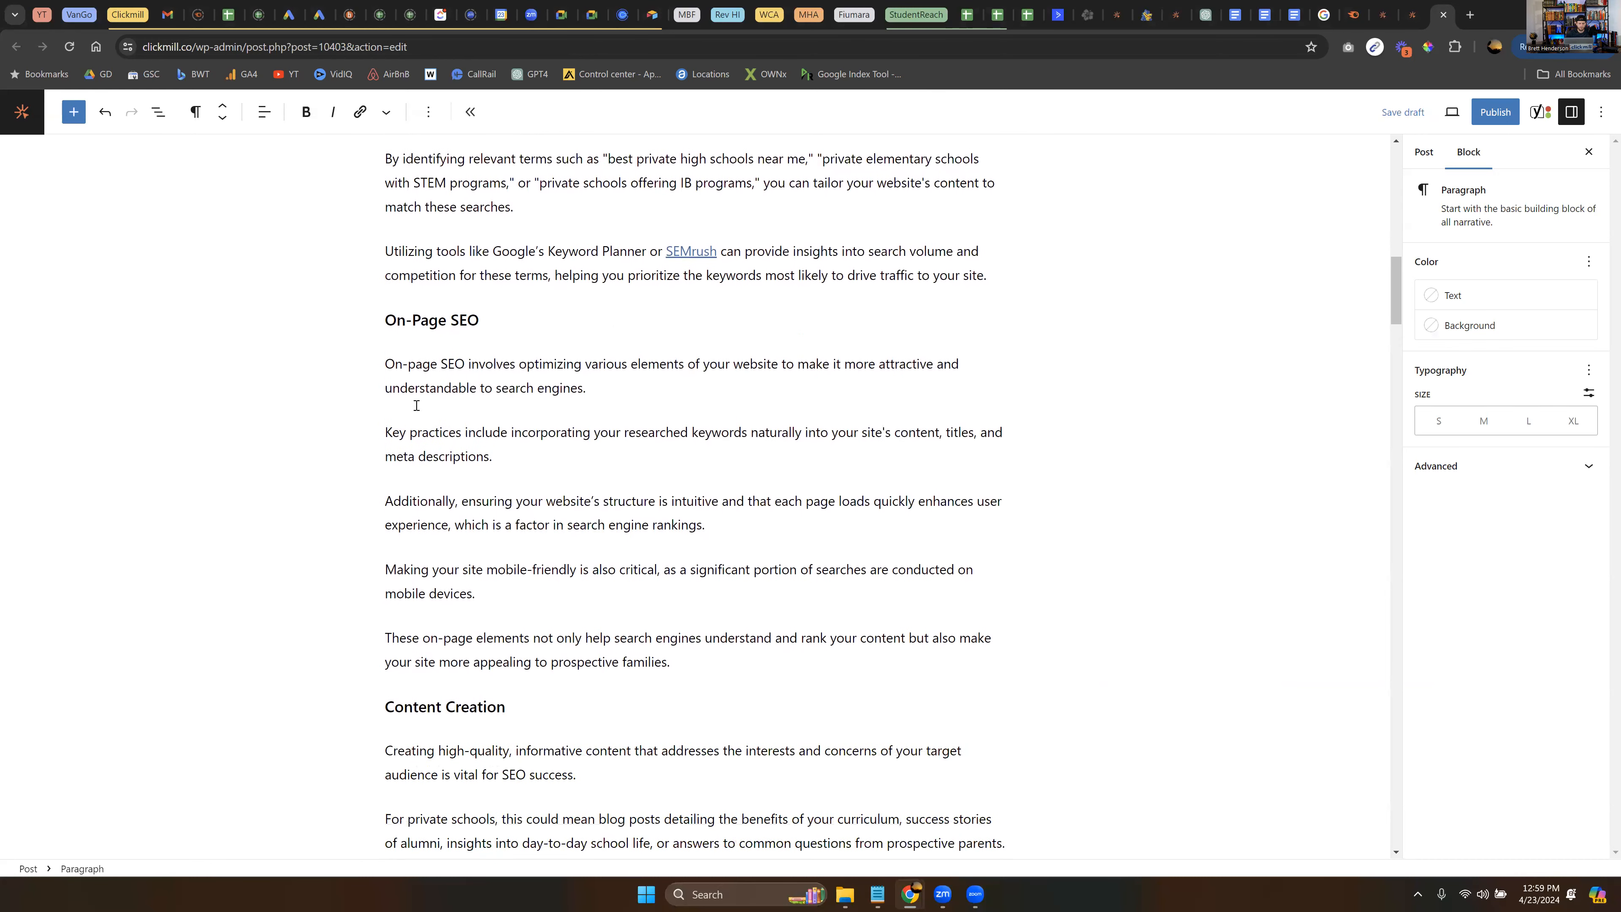
scroll(582, 447, "down", 5)
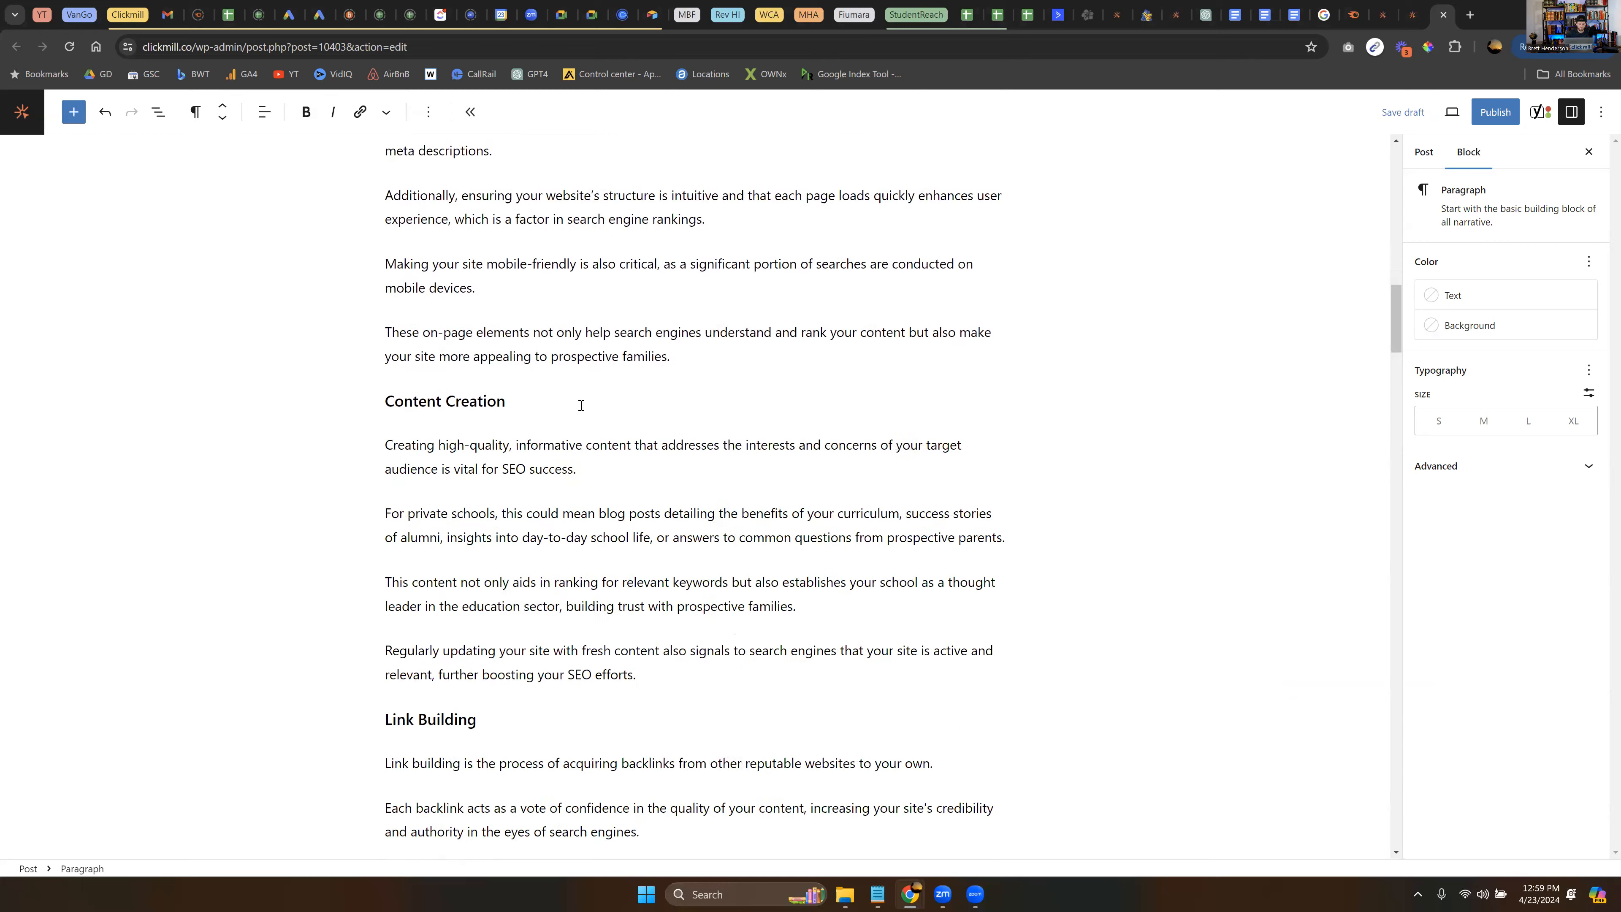
scroll(511, 555, "down", 2)
scroll(606, 562, "down", 4)
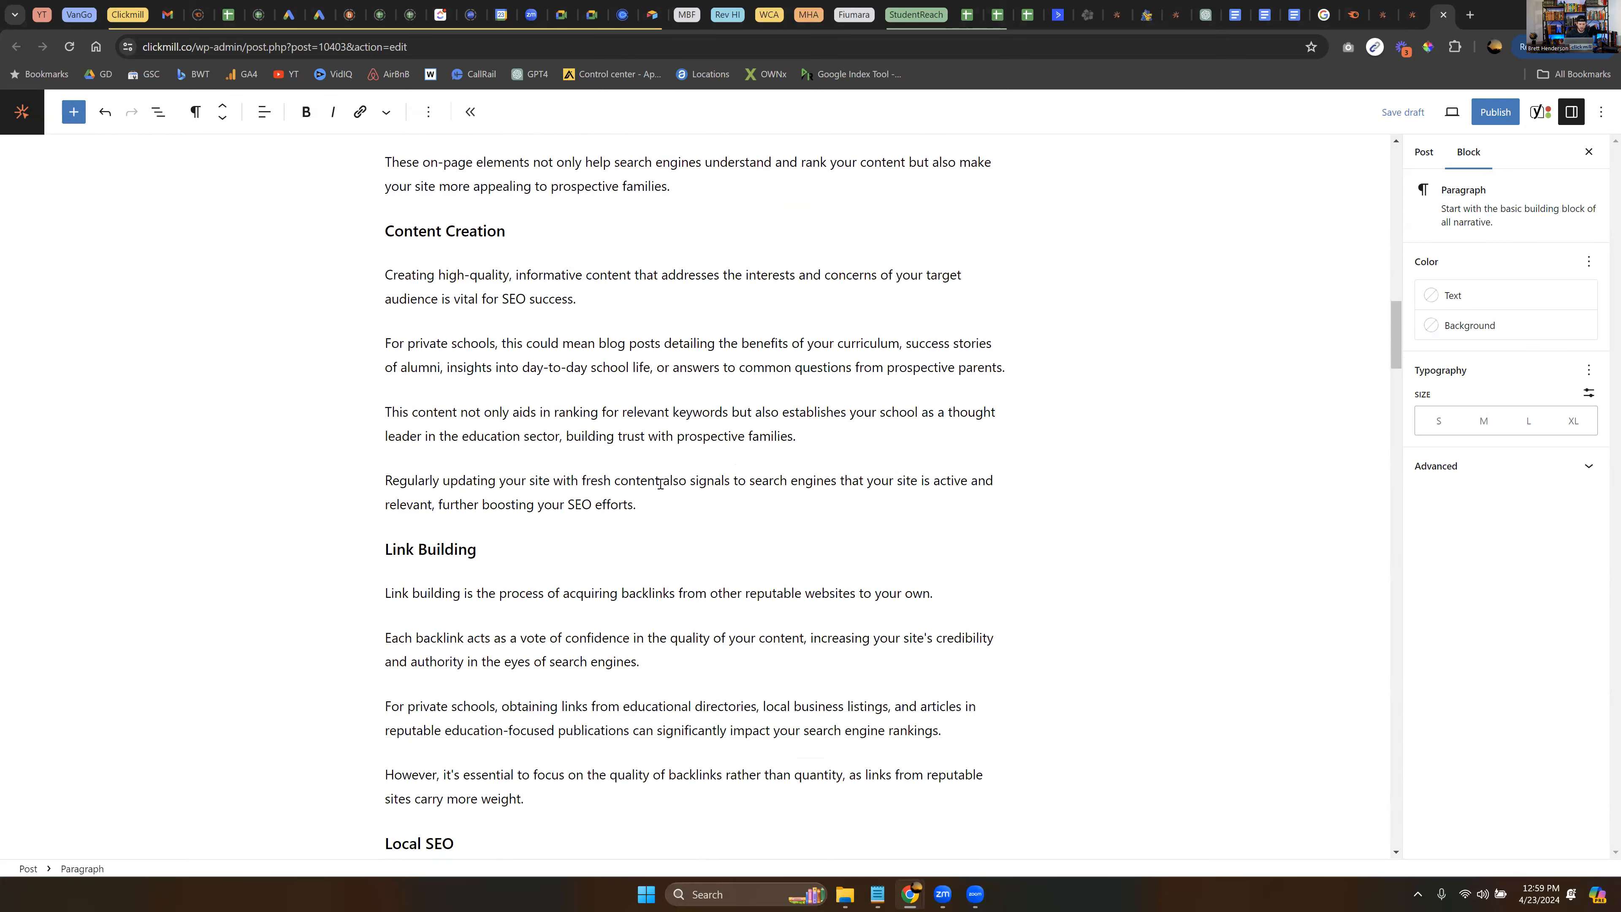
scroll(644, 425, "down", 10)
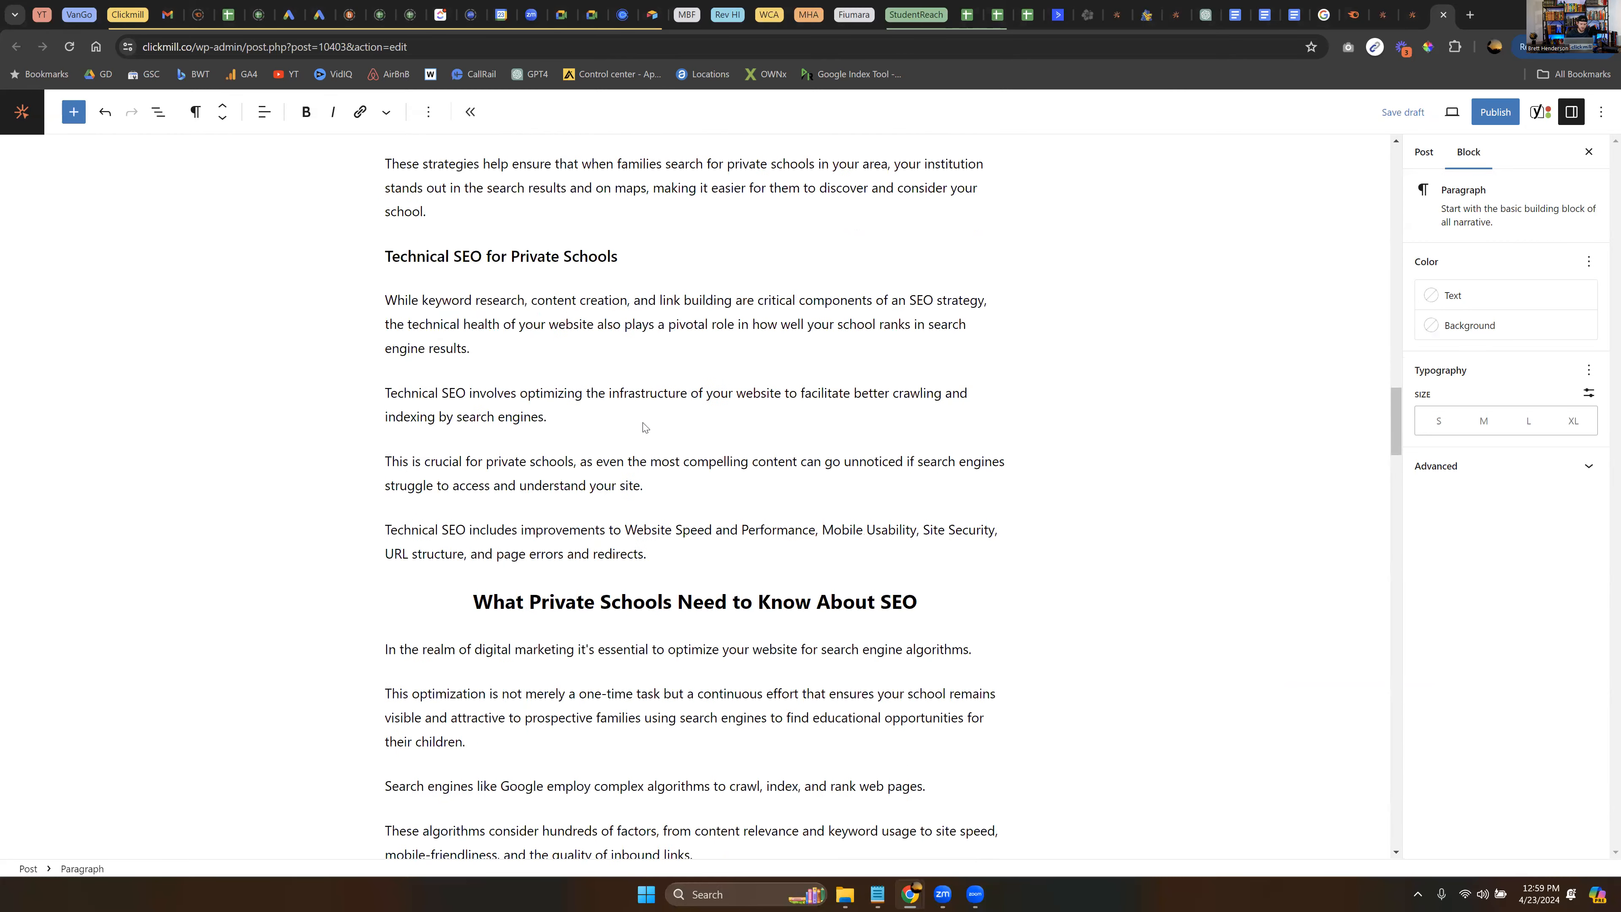
scroll(649, 338, "down", 4)
left_click_drag(474, 331, 611, 332)
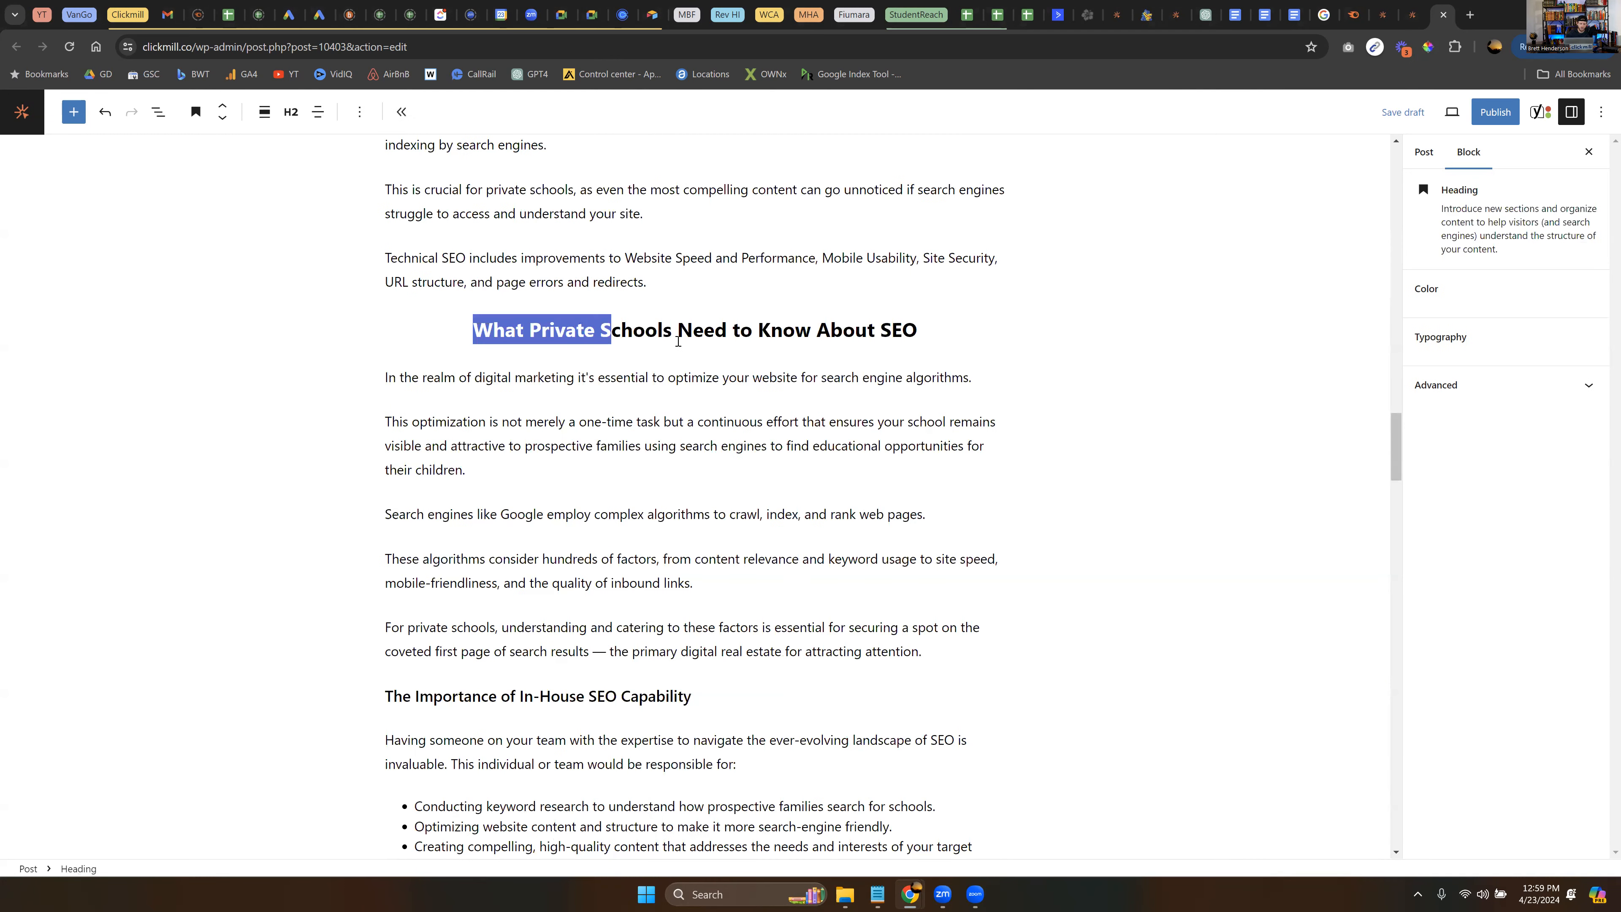
left_click(701, 318)
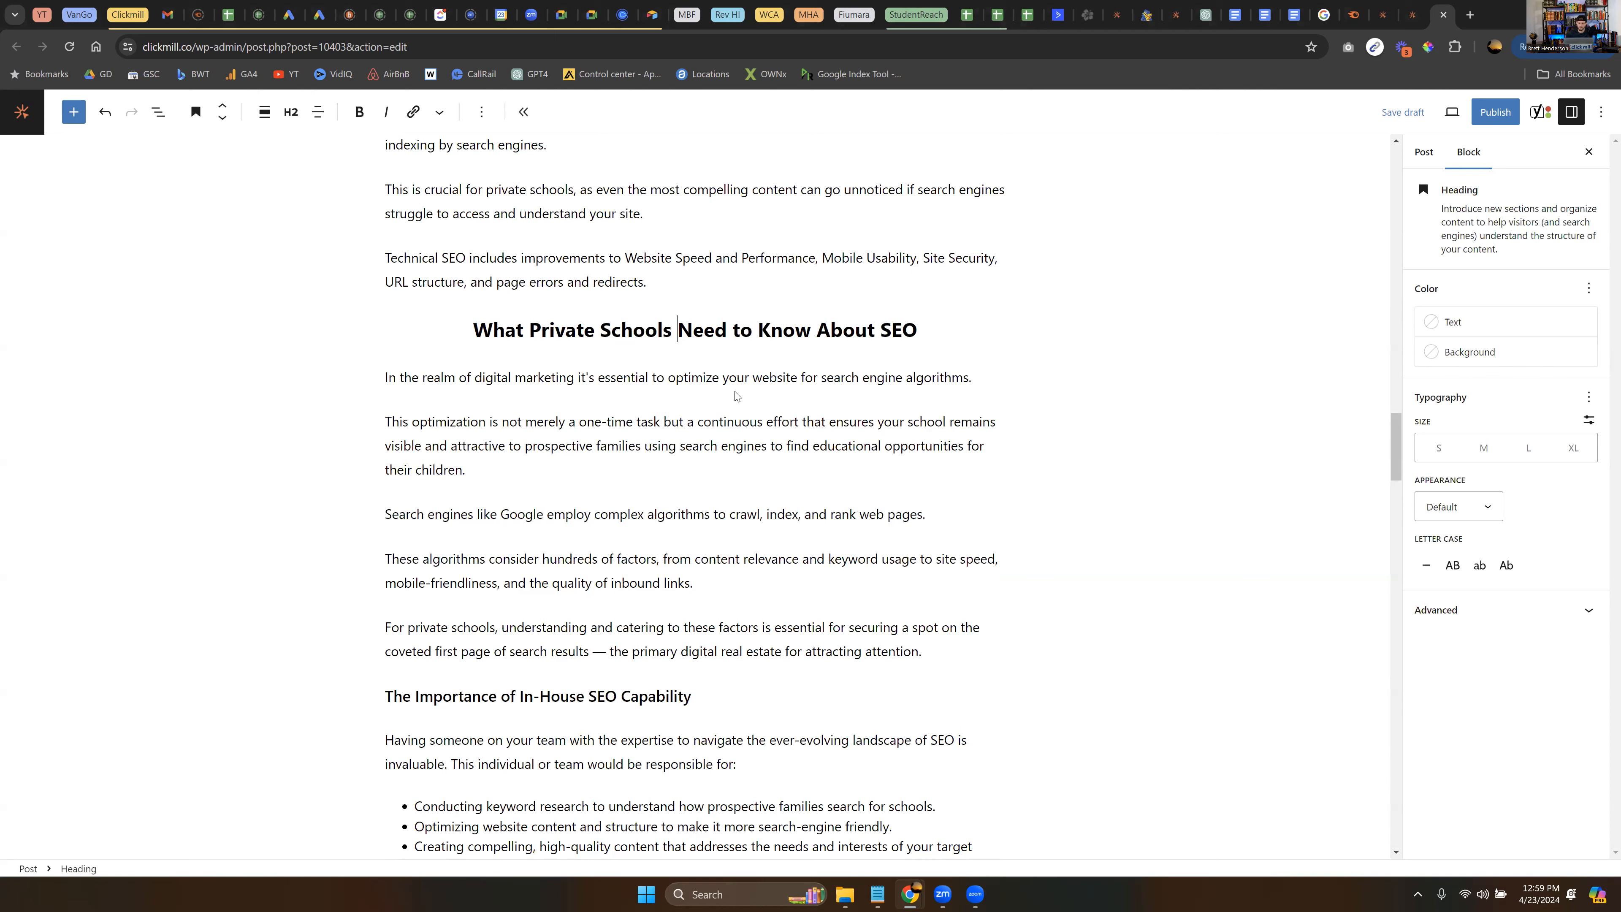
- Read the paragraphs under What Private Schools Need to Know About SEO and the bullet list under The Importance of In-House SEO Capability
scroll(737, 396, "down", 1)
mouse_move(826, 417)
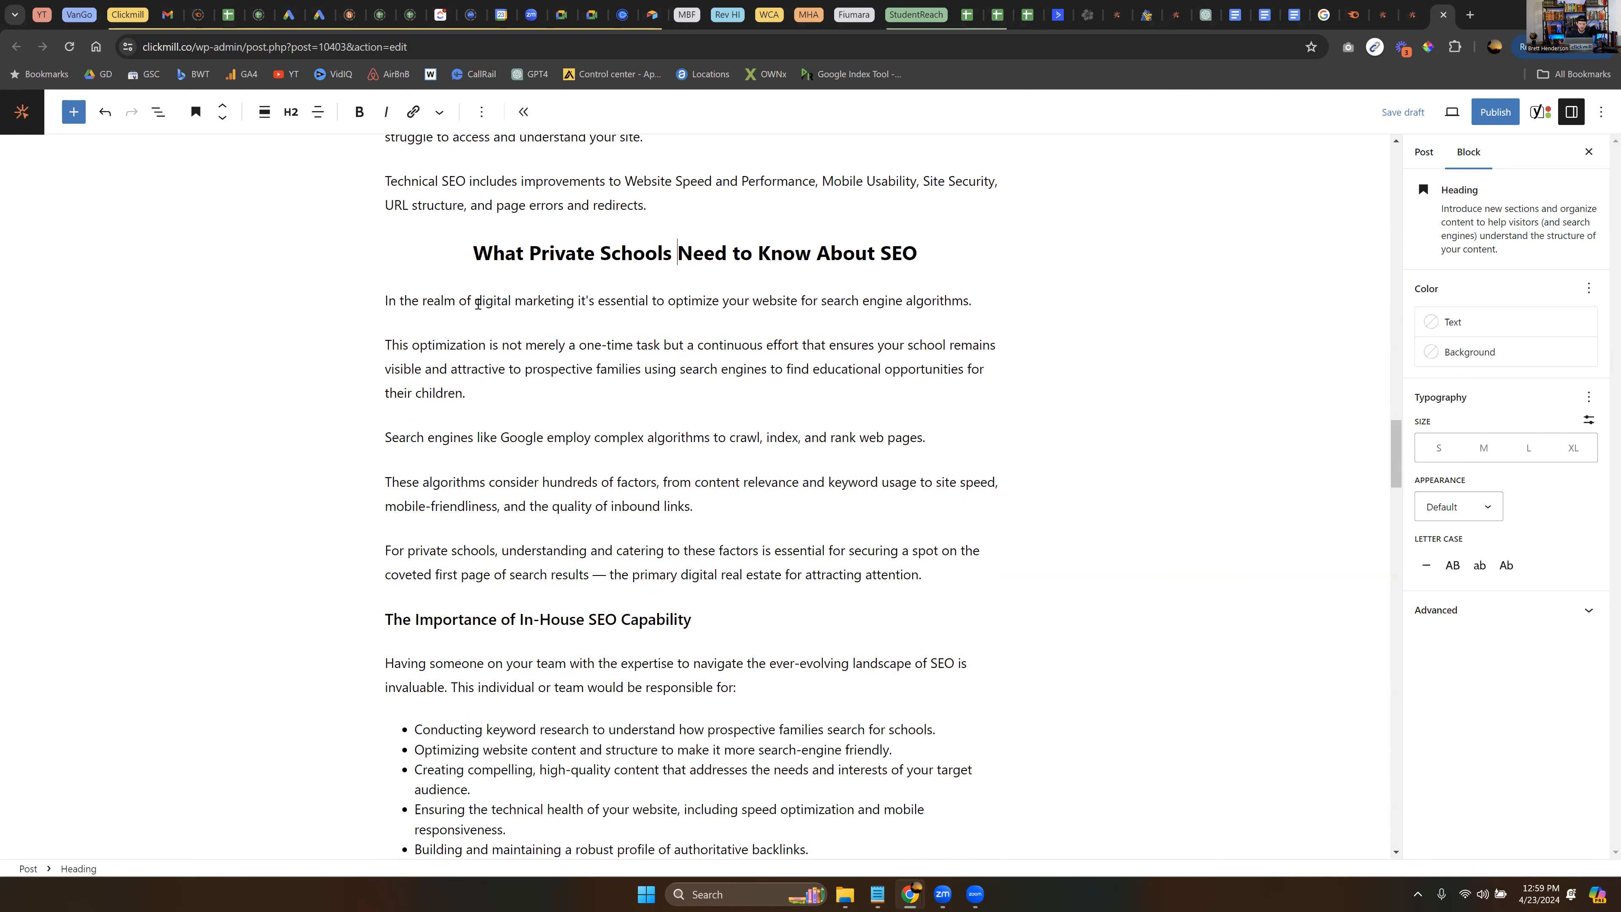
scroll(724, 399, "down", 5)
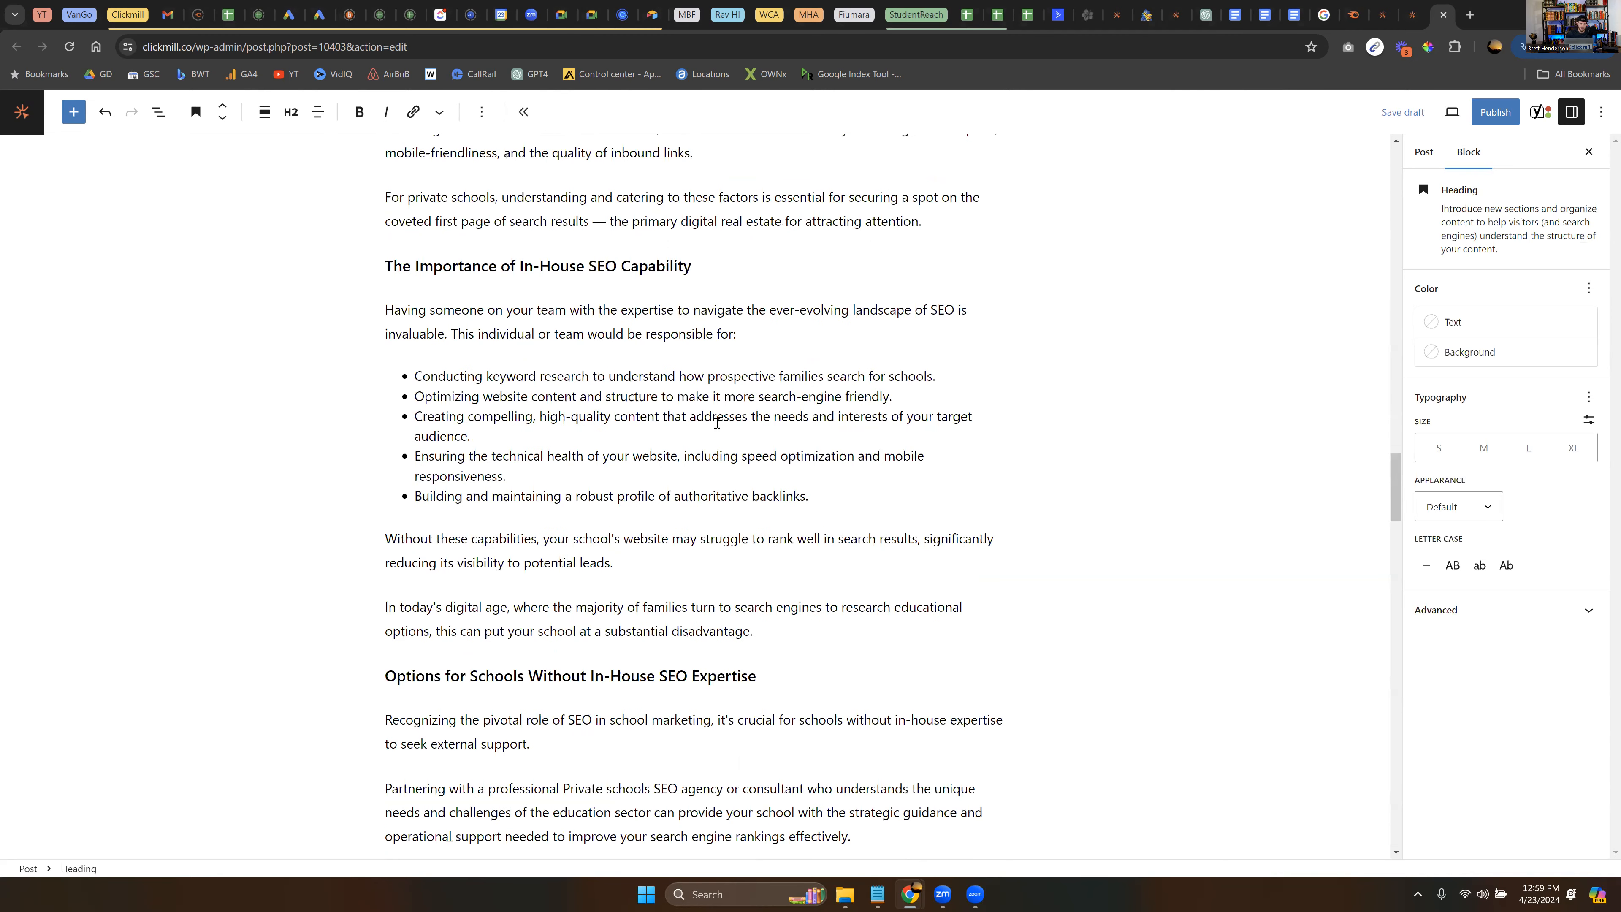
scroll(717, 419, "down", 2)
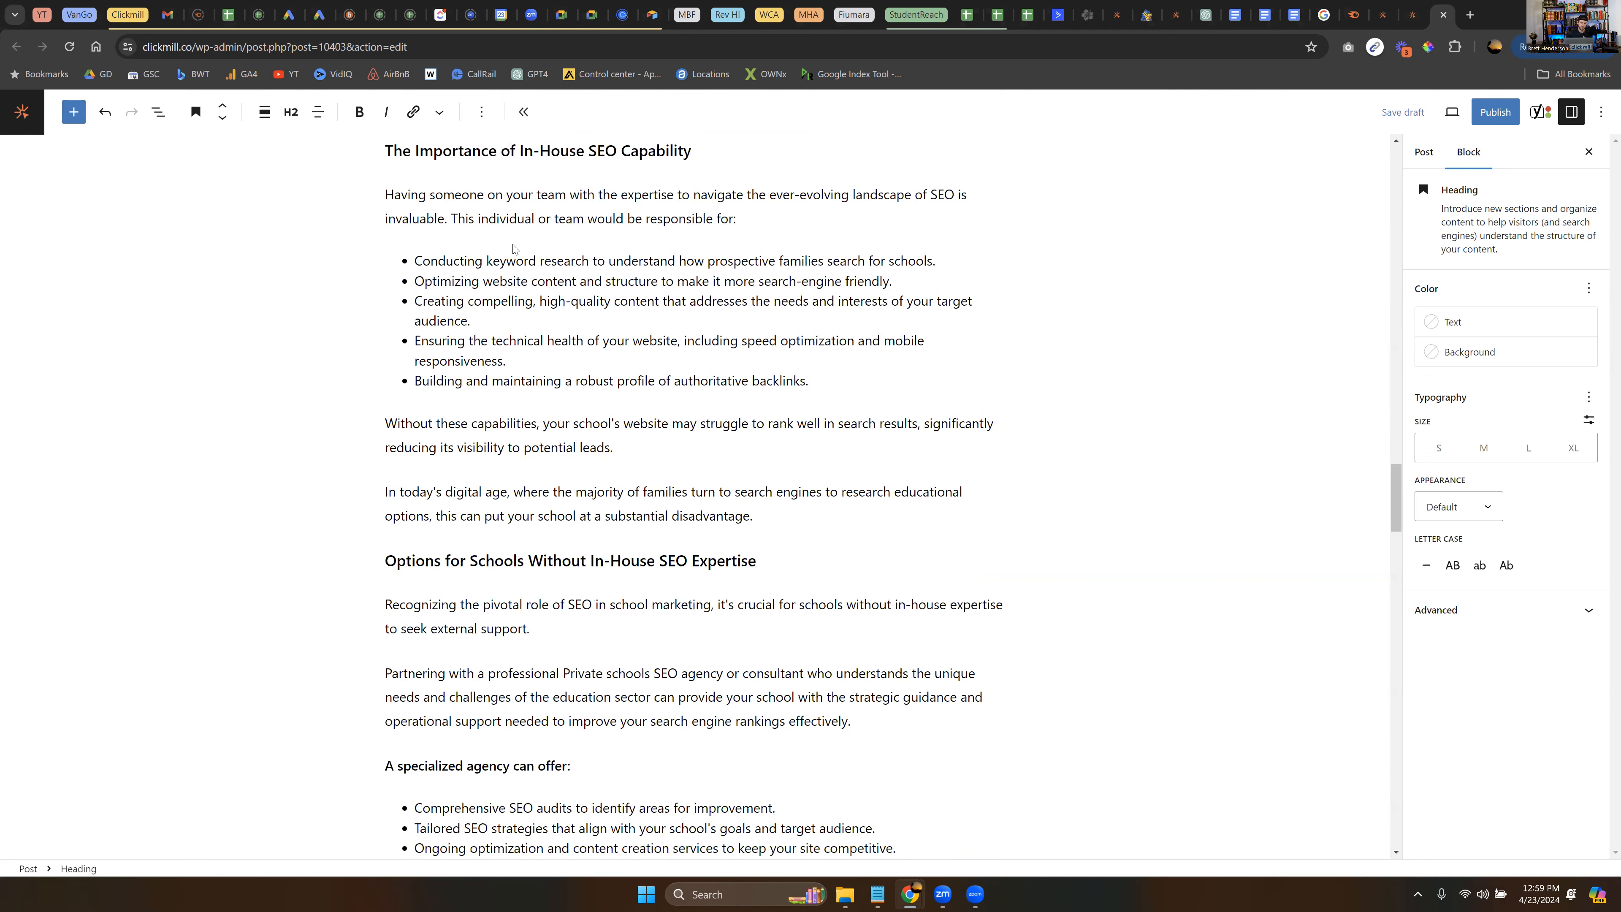
scroll(535, 382, "up", 6)
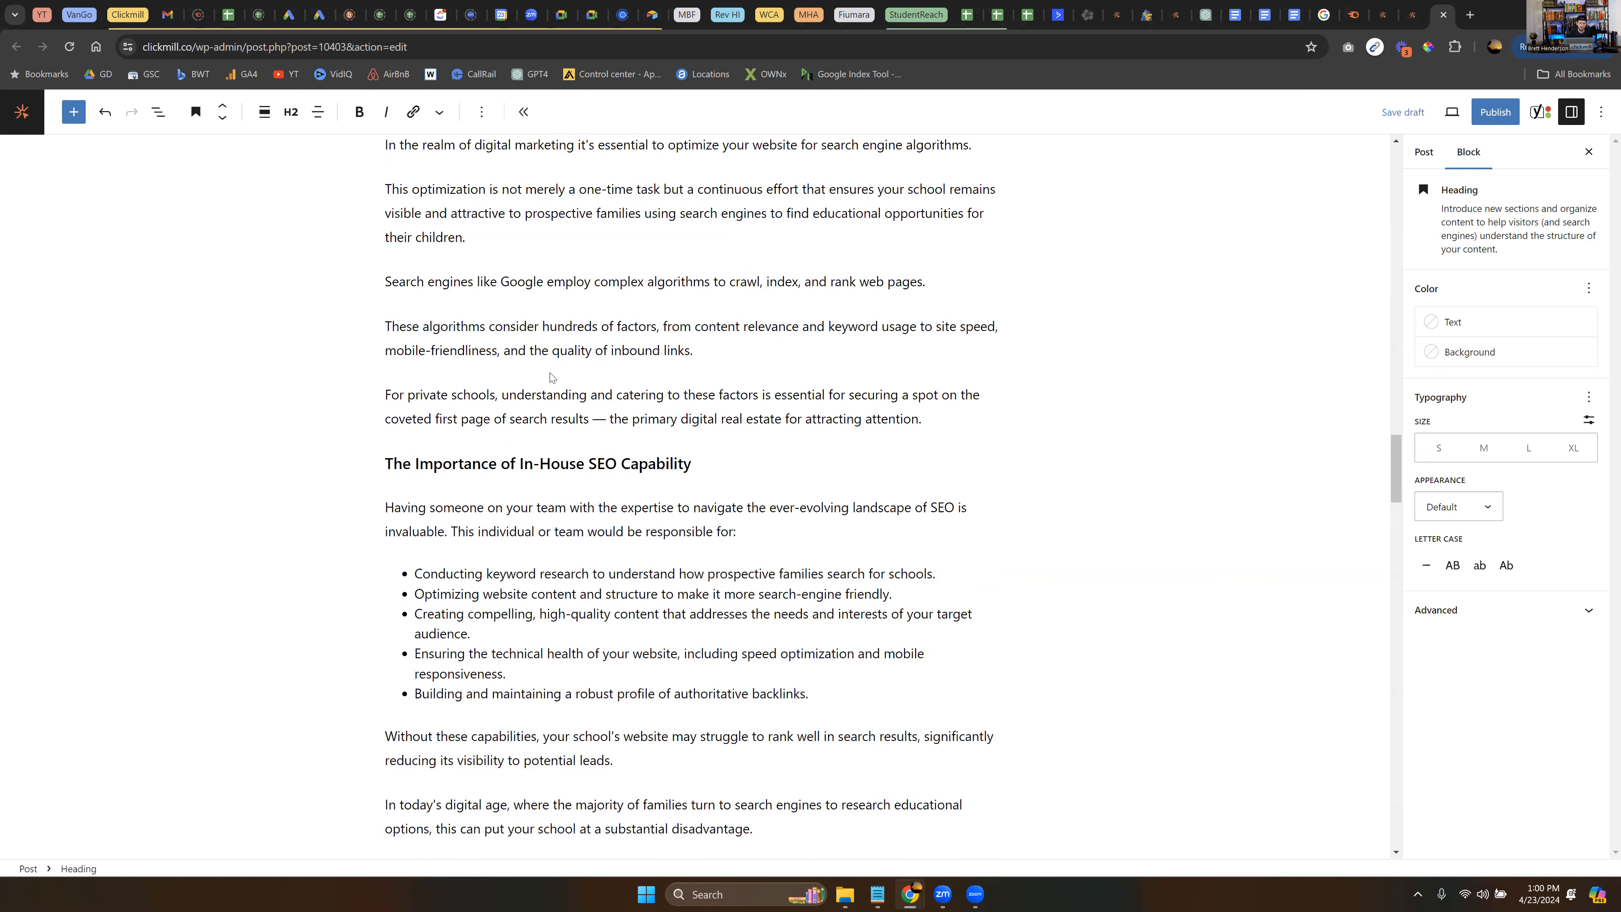
scroll(487, 427, "down", 1)
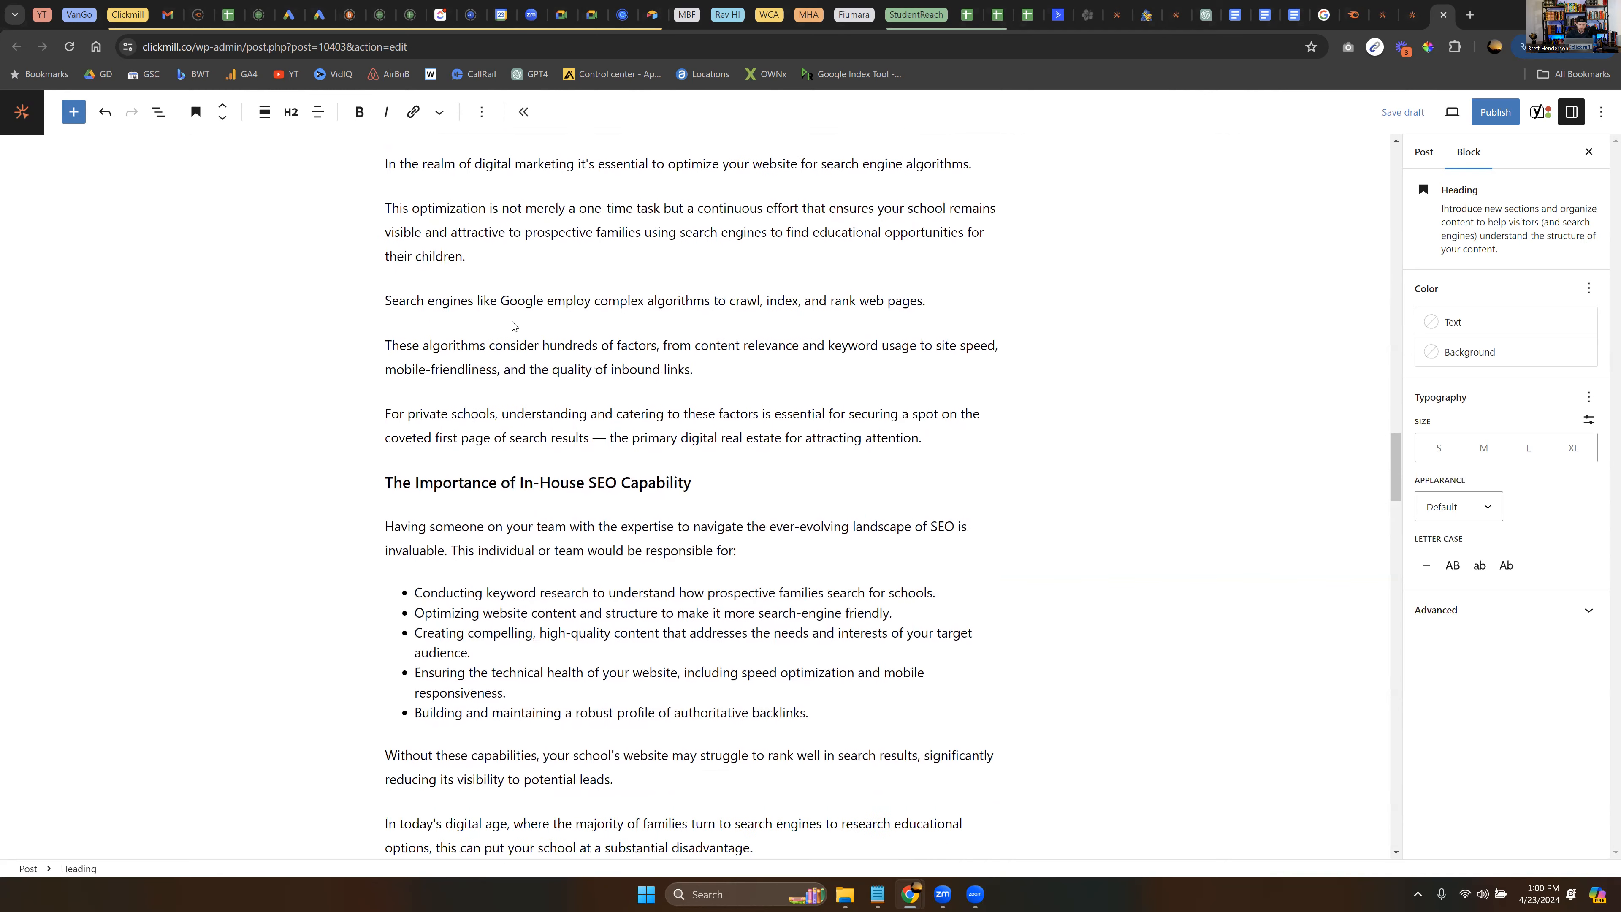
scroll(746, 298, "down", 4)
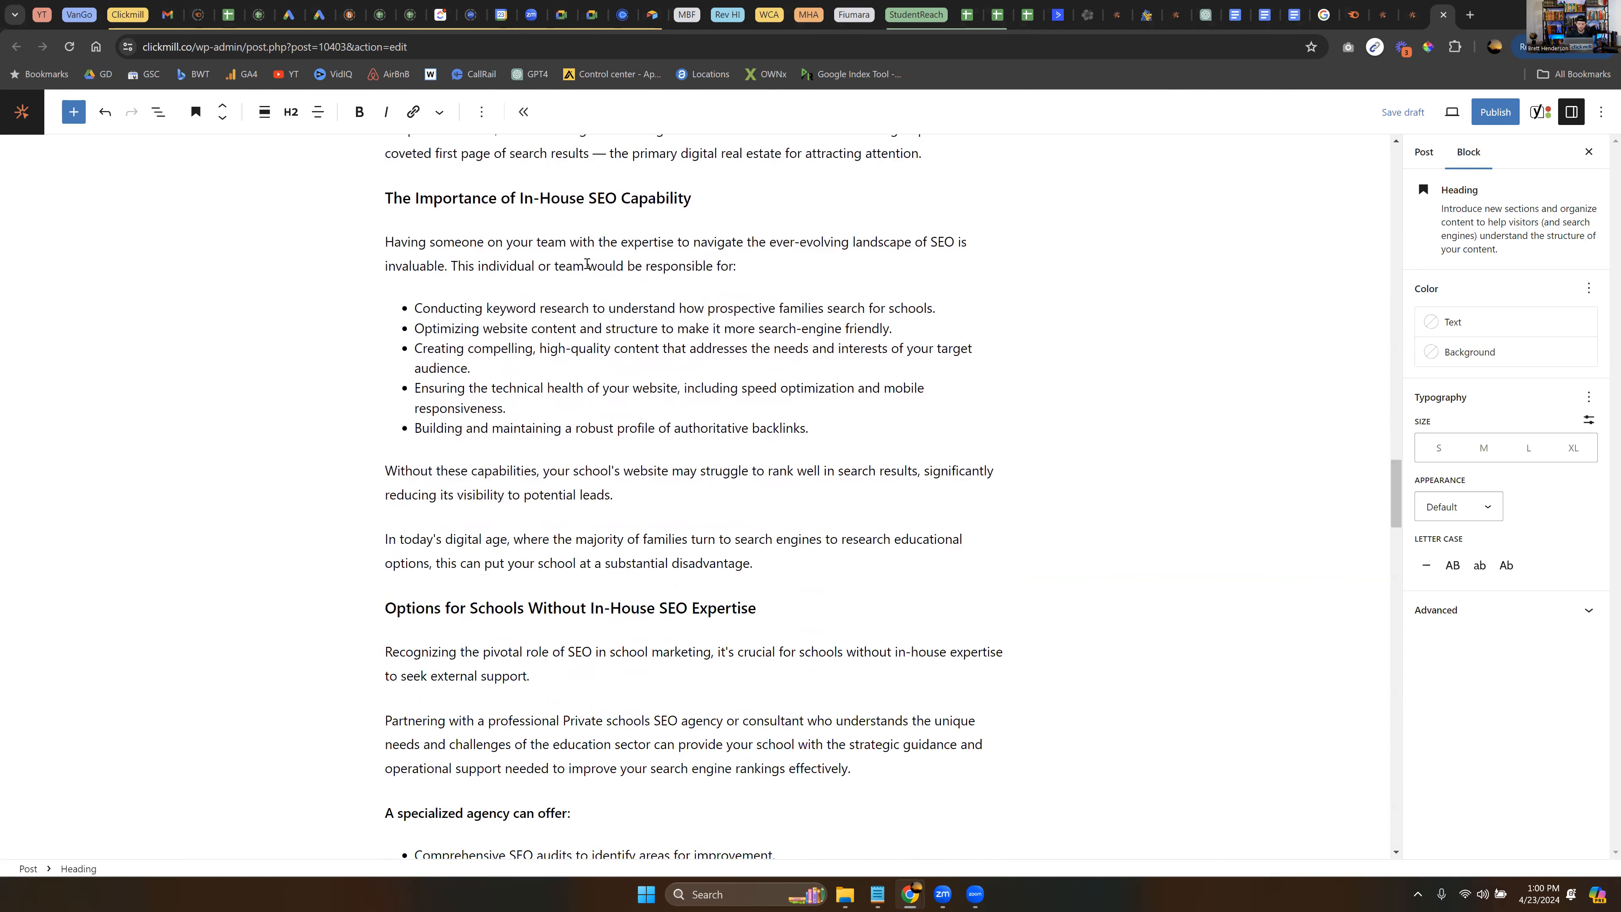
scroll(493, 344, "down", 1)
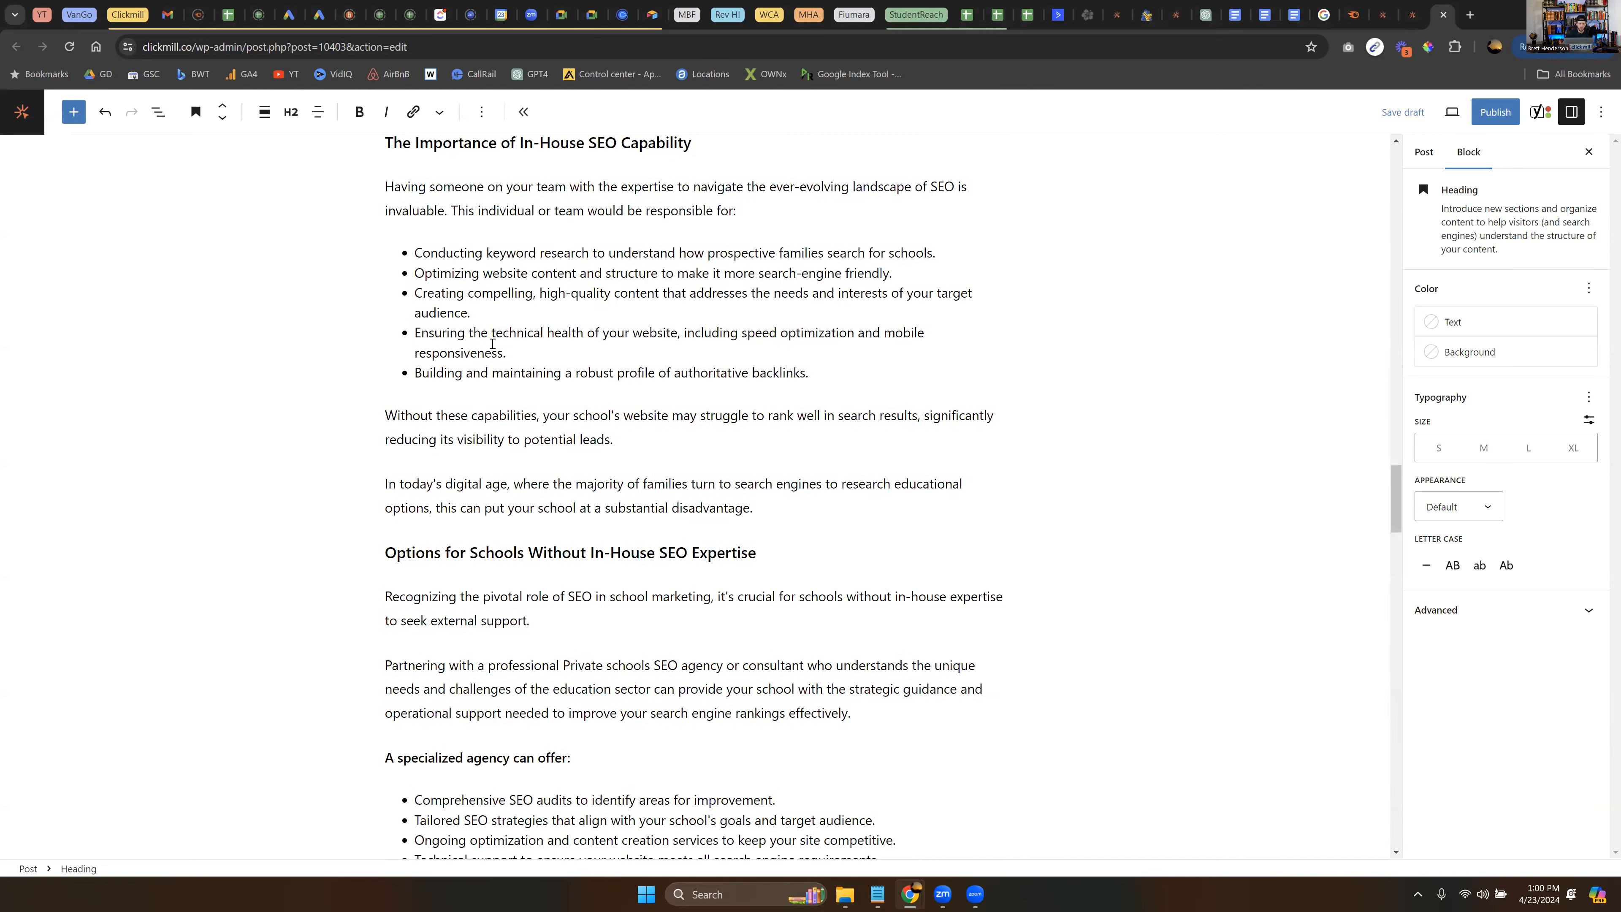
- Bold "SEO in school marketing" in the first sentence of the Options for Schools Without In-House SEO Expertise section
scroll(514, 428, "down", 3)
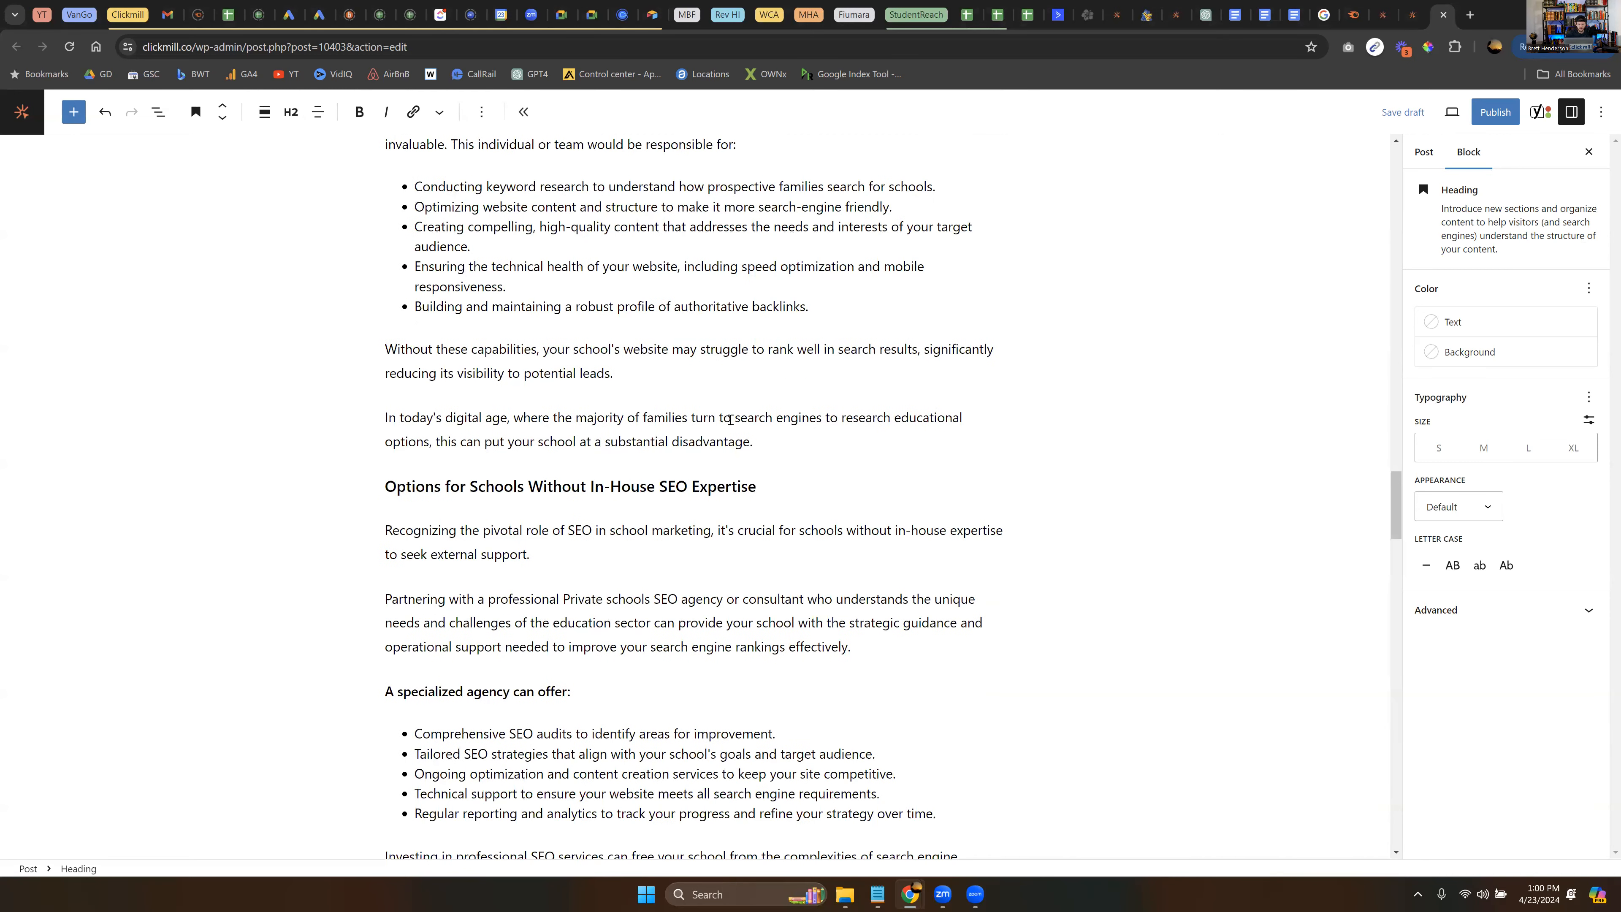
left_click_drag(413, 403, 713, 406)
left_click(531, 403)
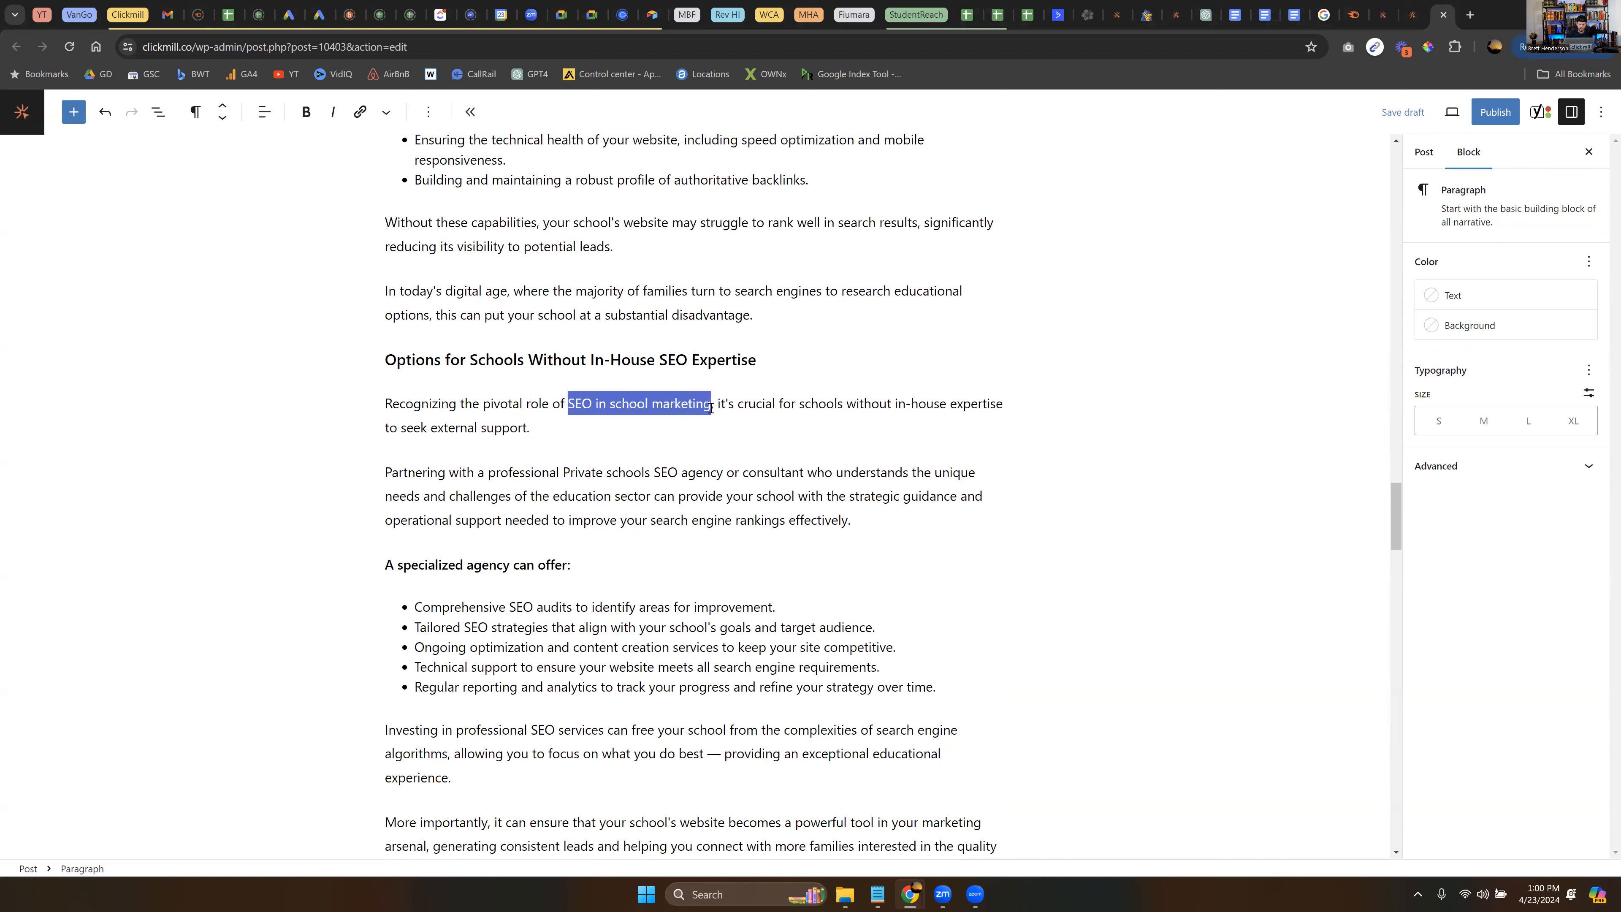
key("ctrl+b")
left_click(858, 416)
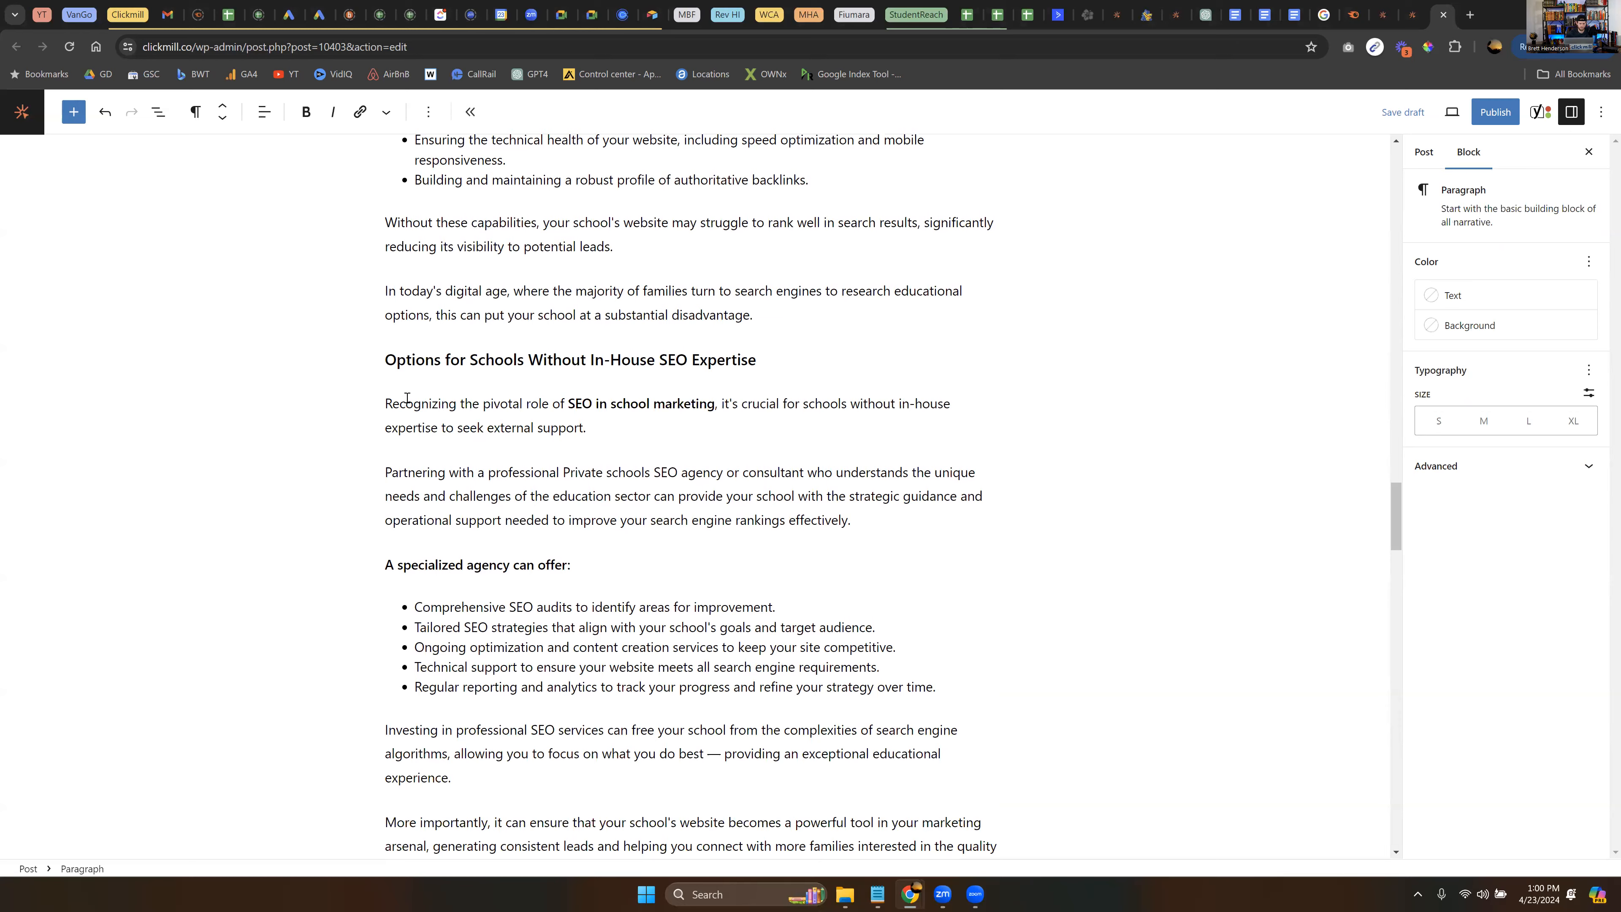
- Look over the specialized agency list, the marketing agency and consultants sections, and the in-house SEO bullet list
scroll(408, 397, "down", 3)
scroll(536, 478, "up", 1)
scroll(664, 566, "down", 4)
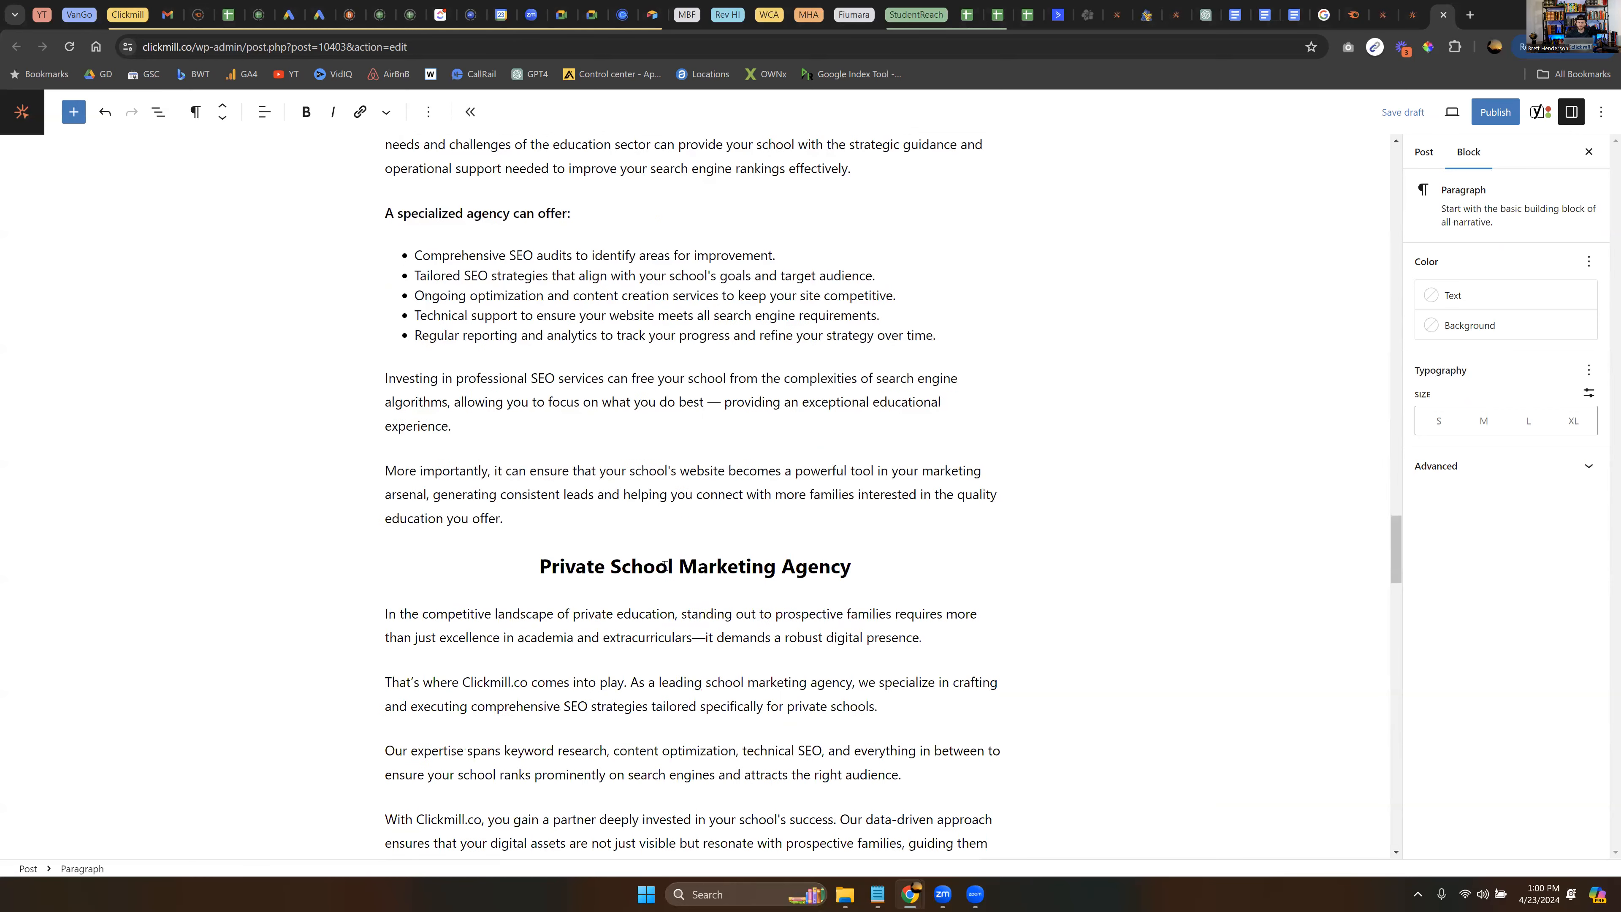
scroll(702, 536, "down", 8)
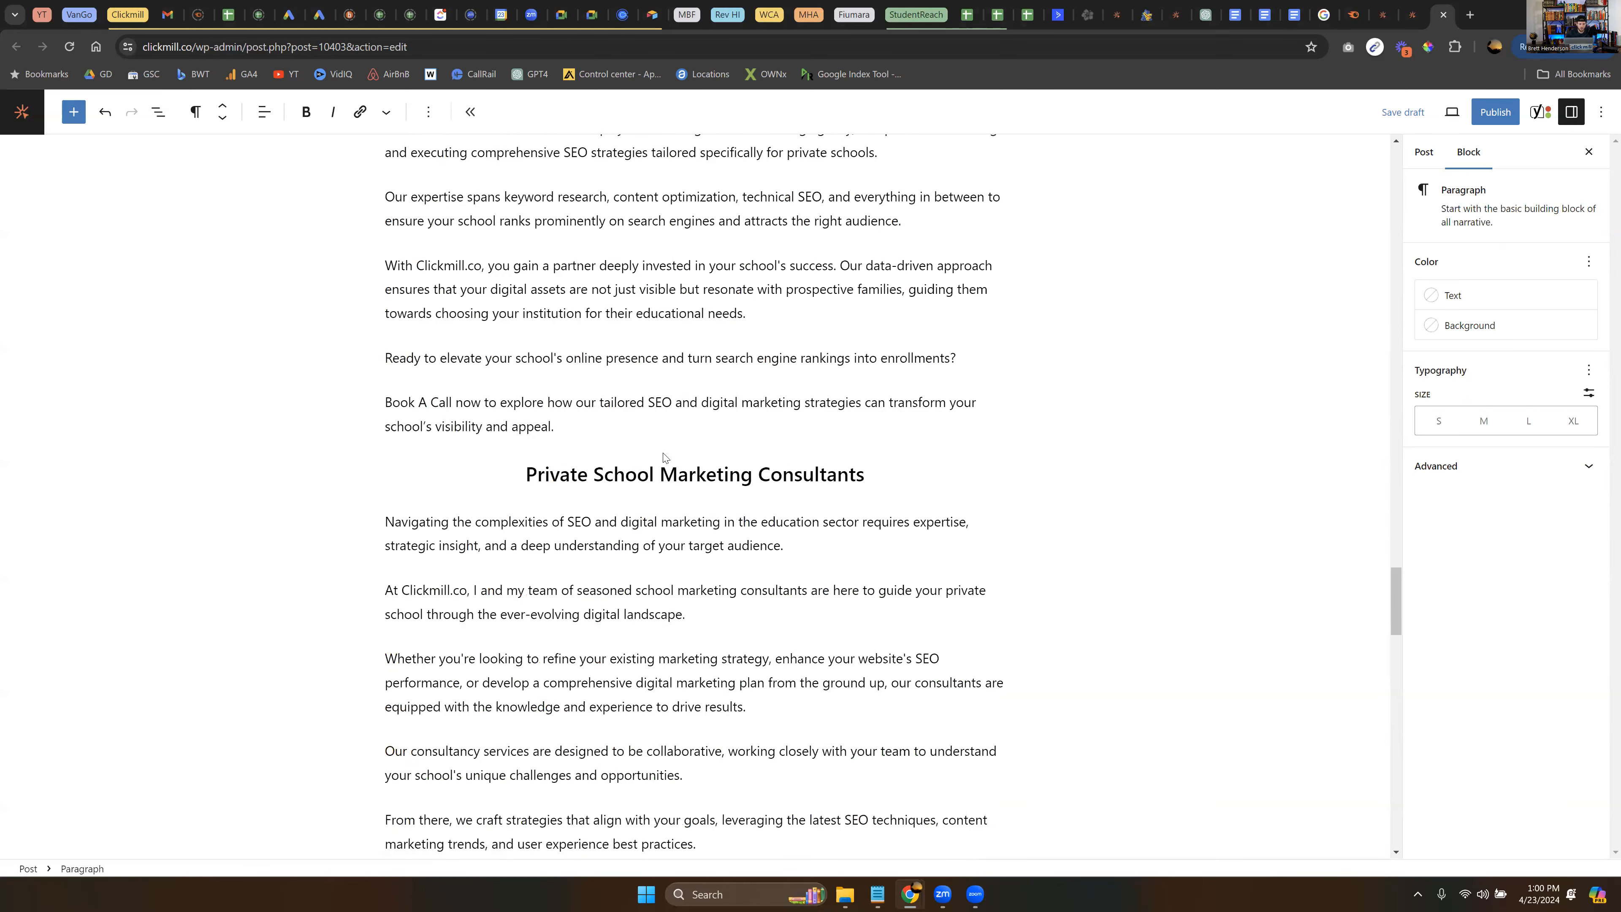
scroll(663, 455, "up", 7)
scroll(663, 453, "up", 10)
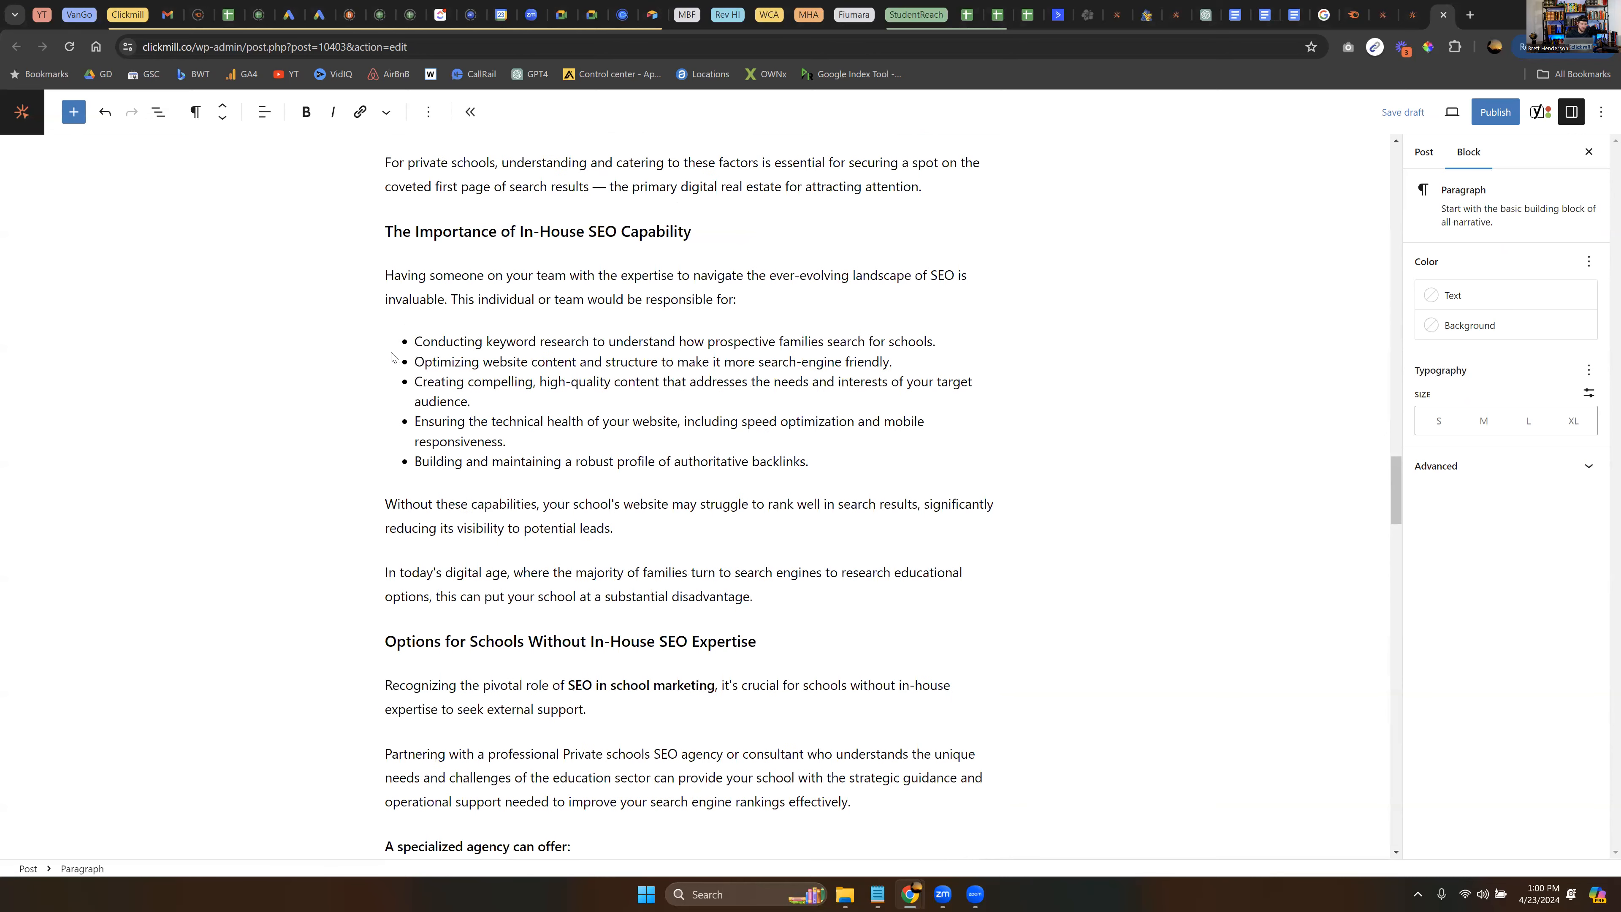
scroll(570, 682, "down", 7)
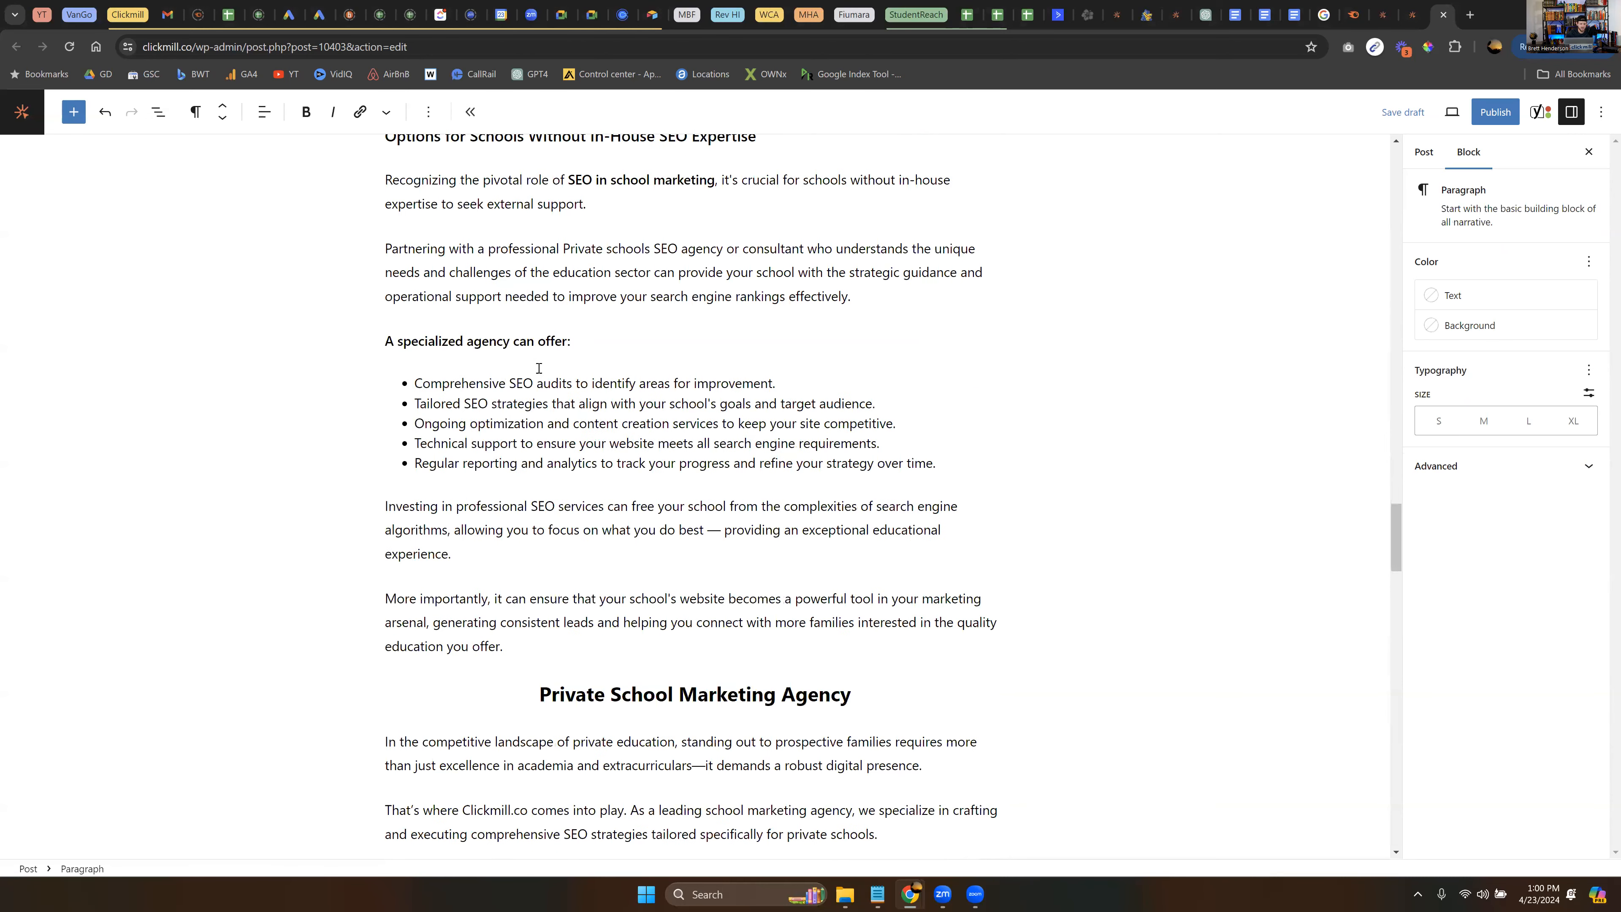
scroll(639, 306, "up", 10)
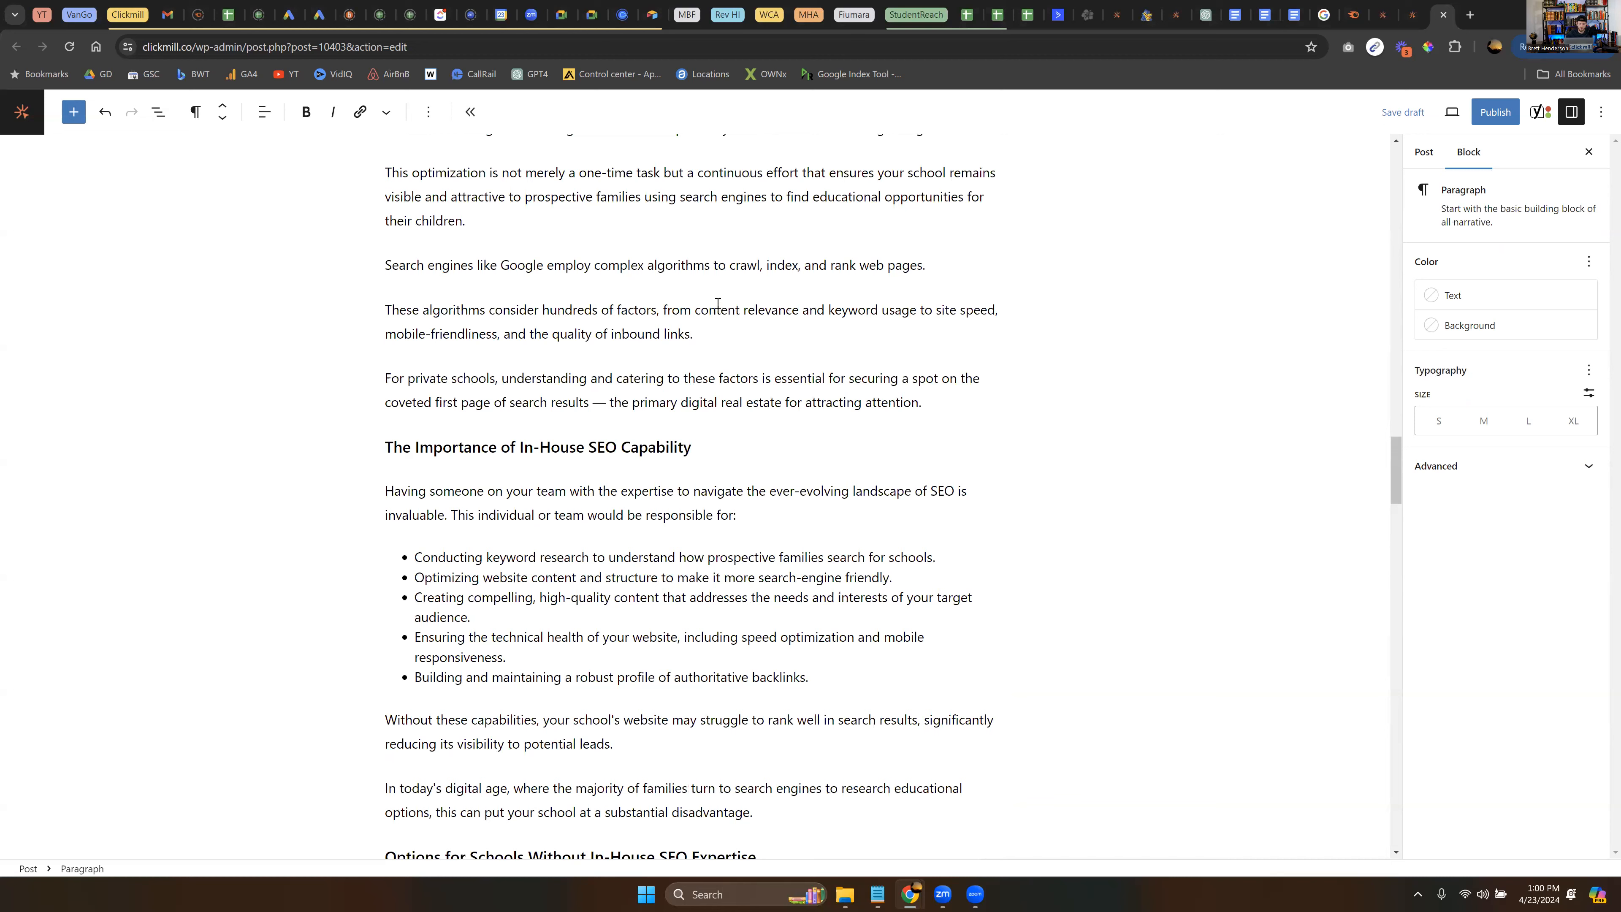
- Italicize "best private high schools near me," in the third paragraph of the Keyword Research section
scroll(714, 305, "up", 15)
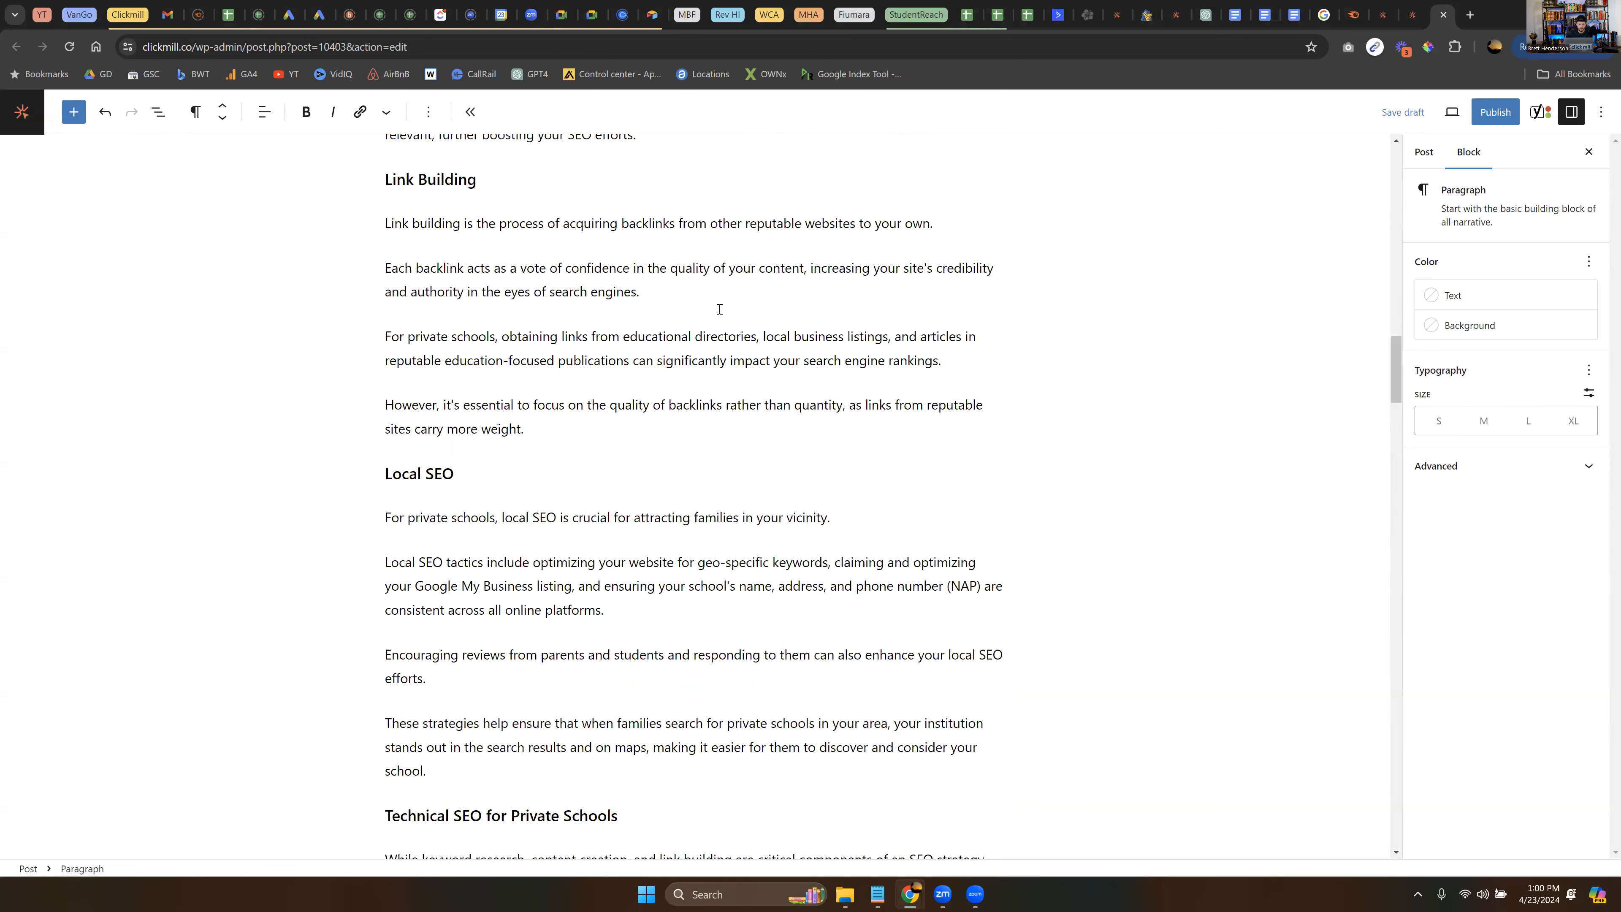
scroll(720, 310, "up", 12)
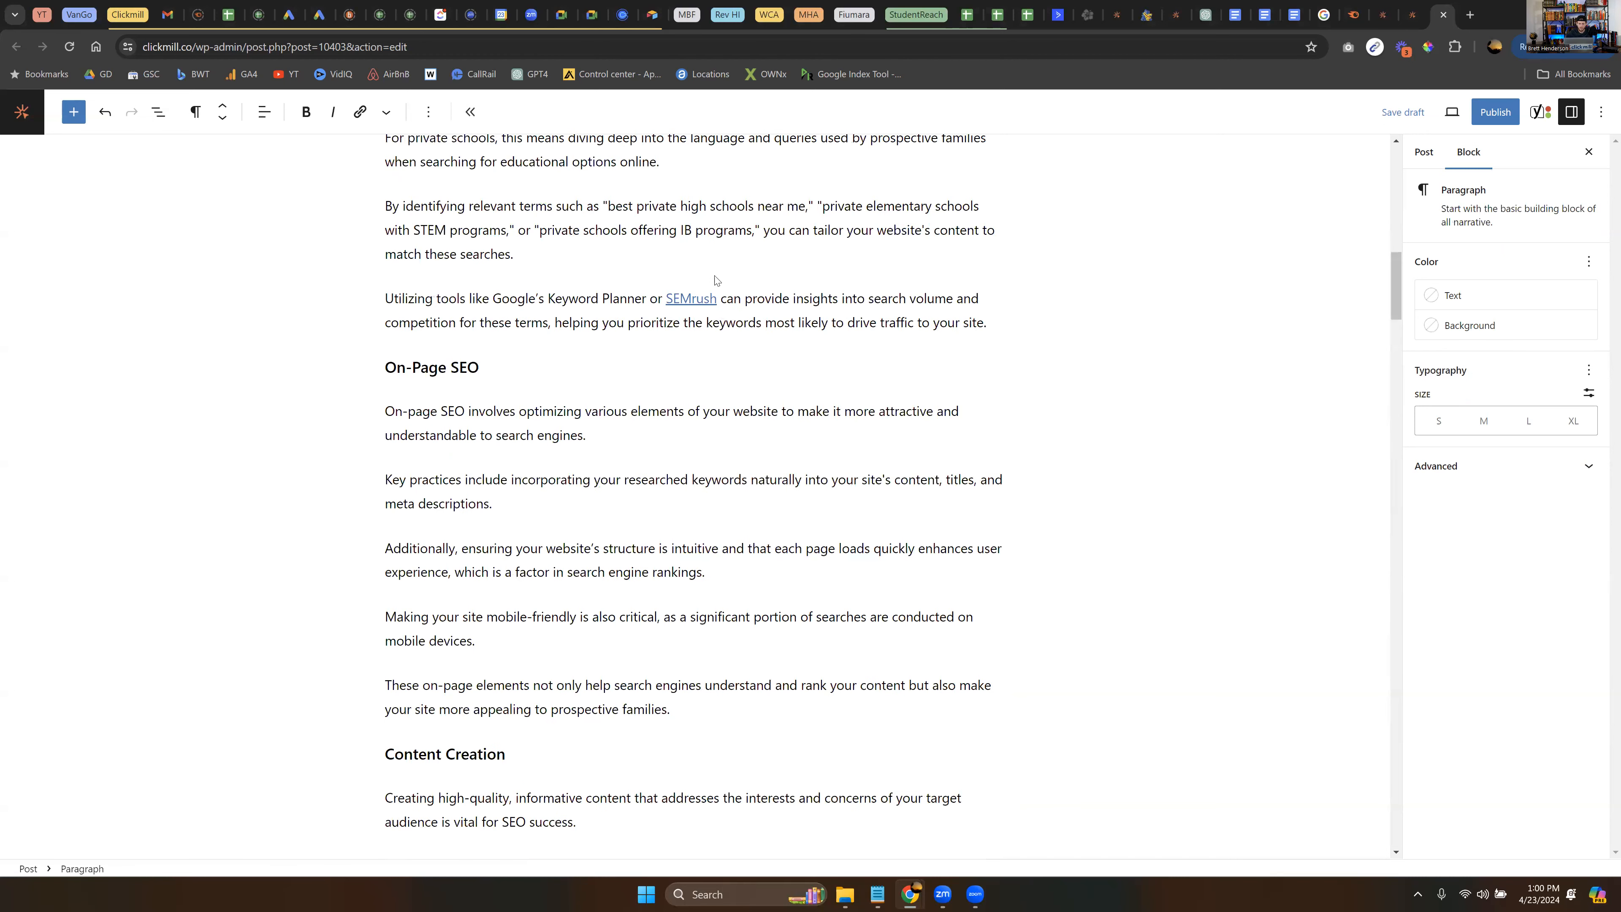
scroll(715, 281, "up", 2)
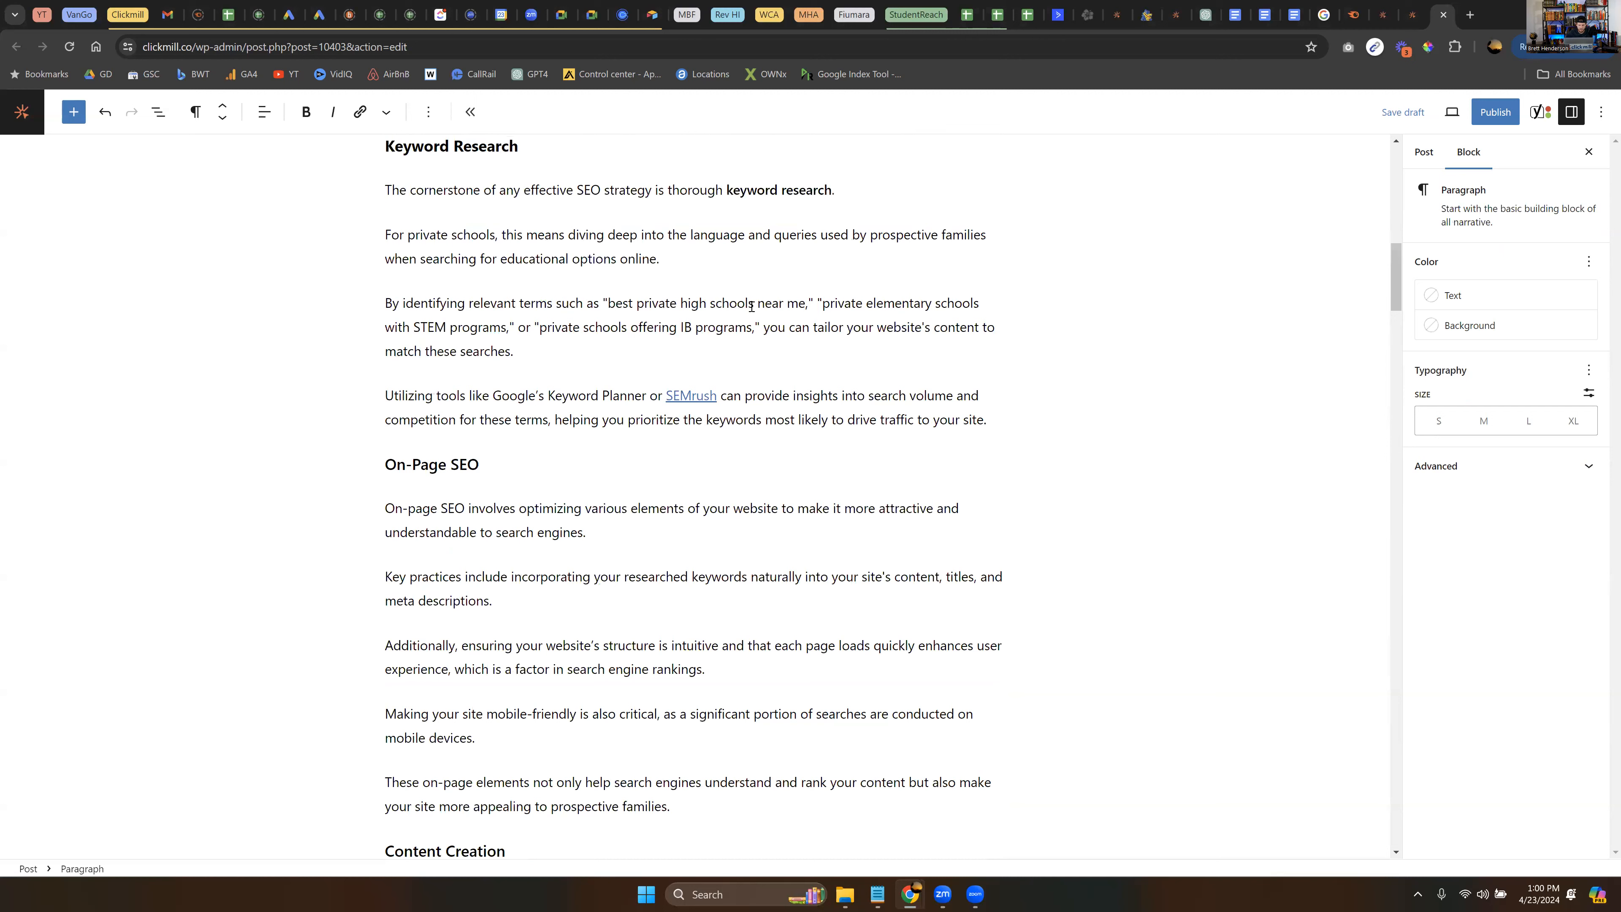
left_click_drag(603, 303, 815, 304)
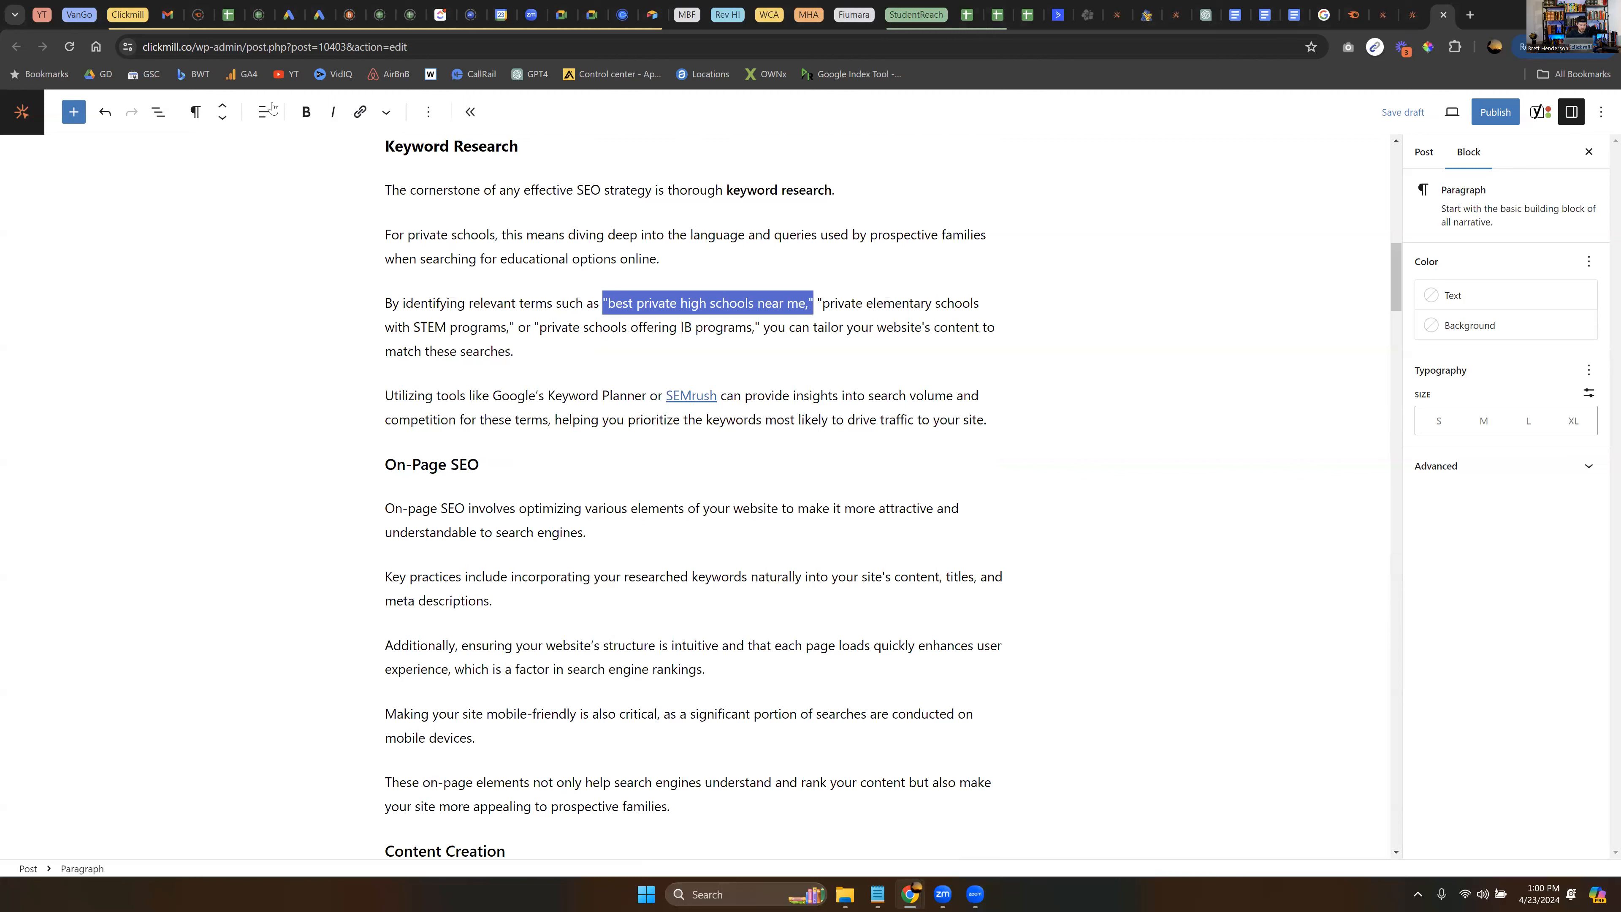
left_click(332, 113)
left_click(927, 327)
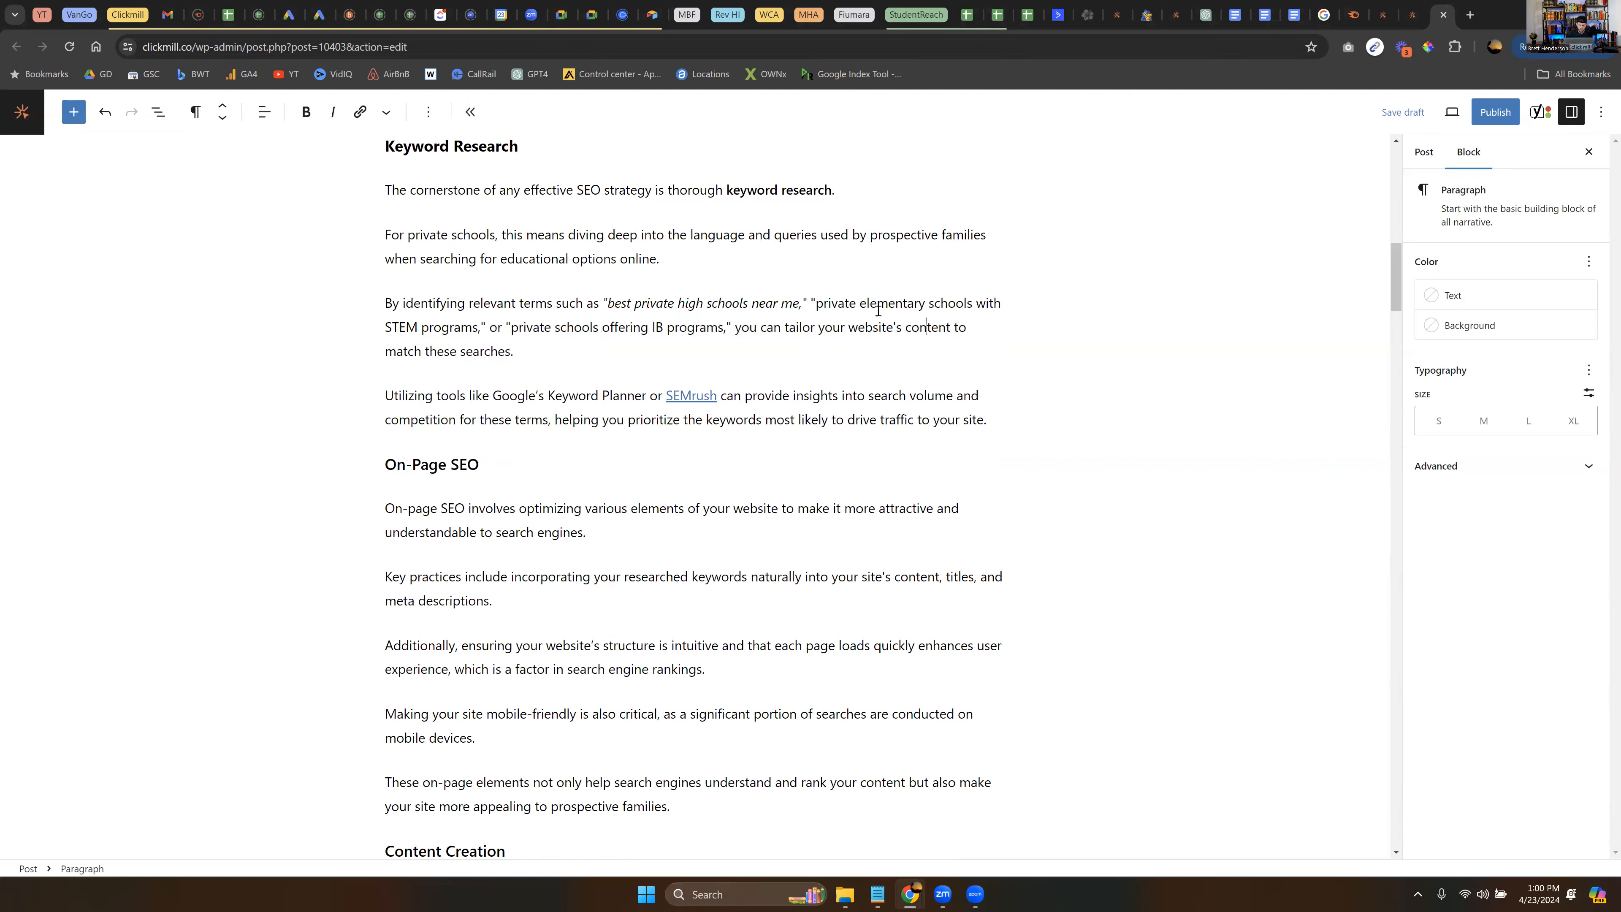
- Italicize "private elementary schools with STEM programs," in the same Keyword Research paragraph
left_click_drag(815, 302, 488, 323)
left_click(828, 299)
left_click(332, 113)
left_click(608, 420)
- Look over the article from On-Page SEO down to Private School Marketing Agency, examining the headings and possible key phrases to emphasize
scroll(677, 274, "down", 4)
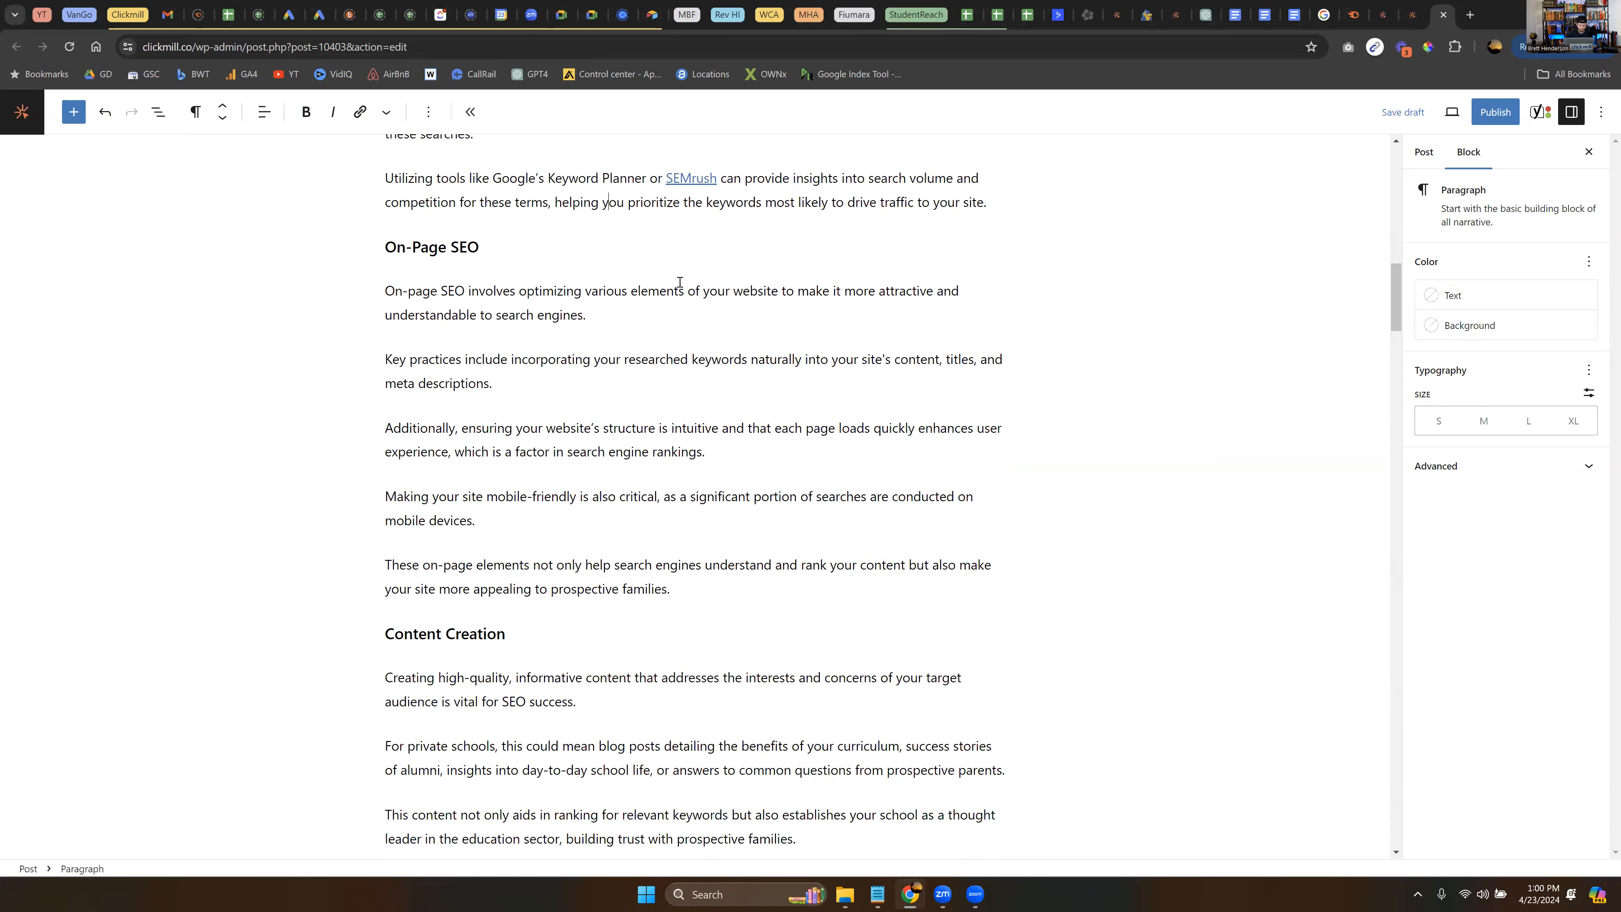
scroll(590, 420, "down", 1)
triple_click(454, 448)
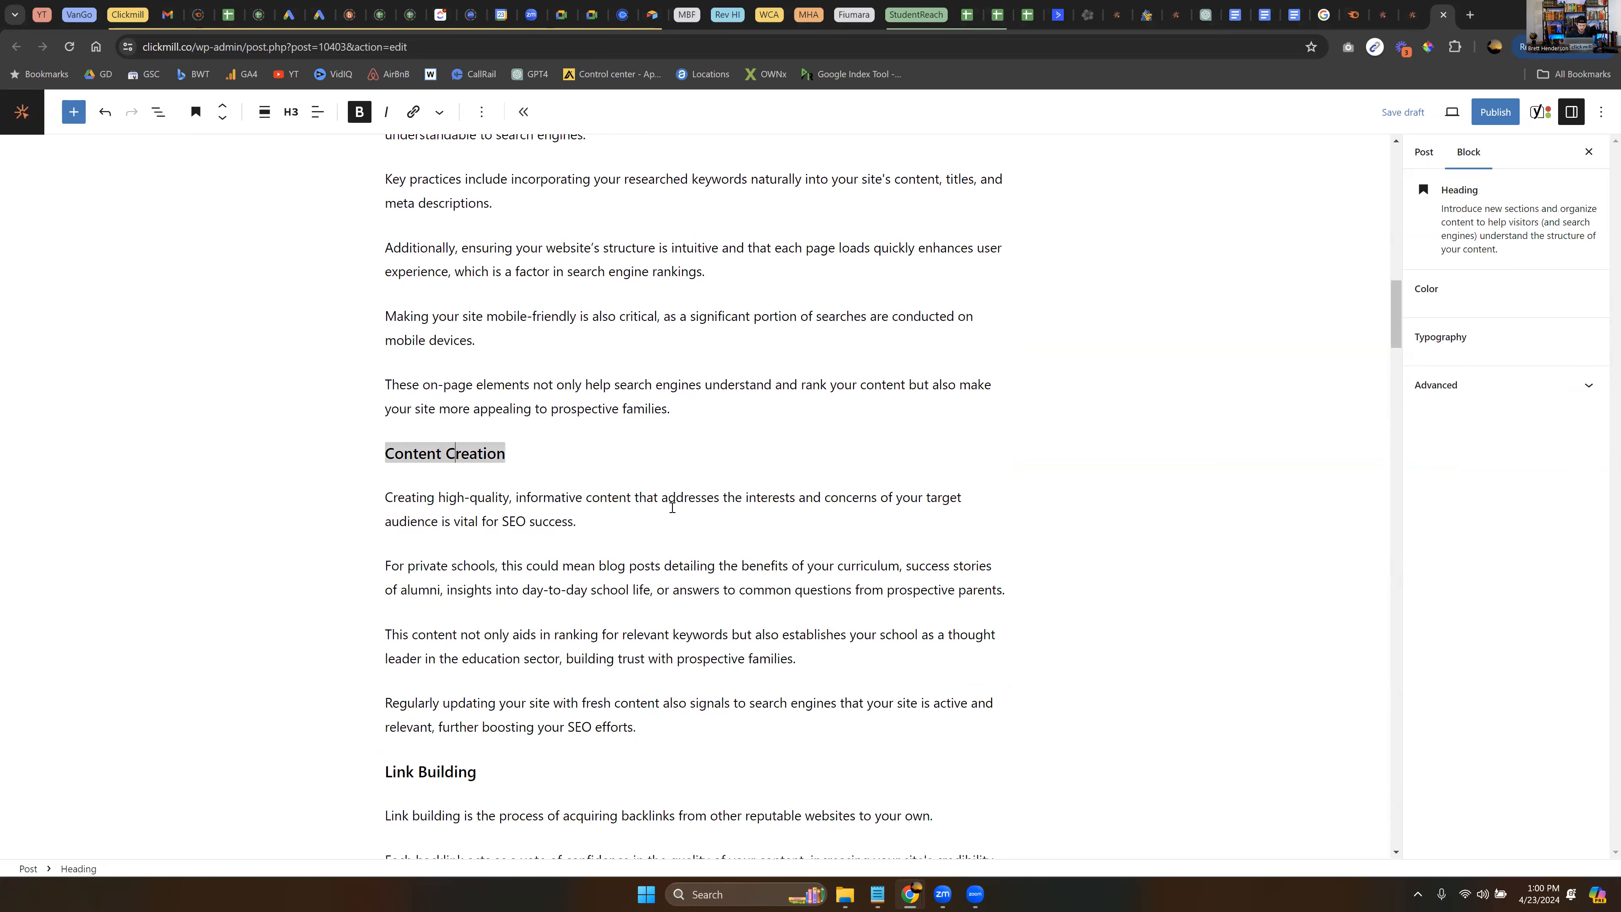
scroll(673, 486, "down", 4)
scroll(674, 485, "down", 4)
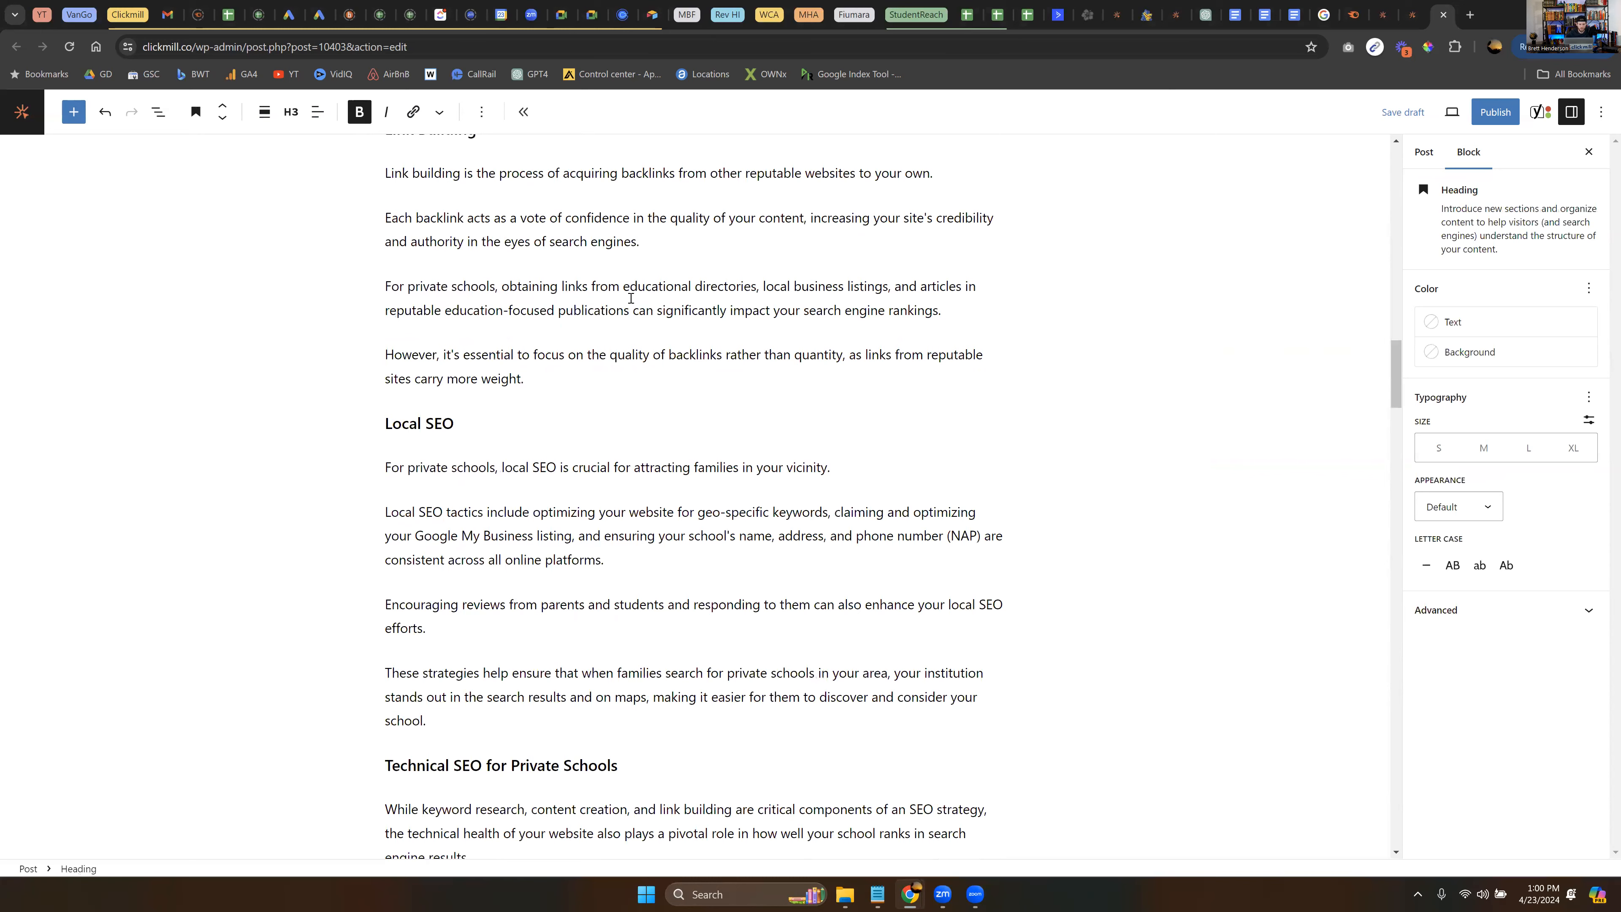
scroll(699, 345, "down", 4)
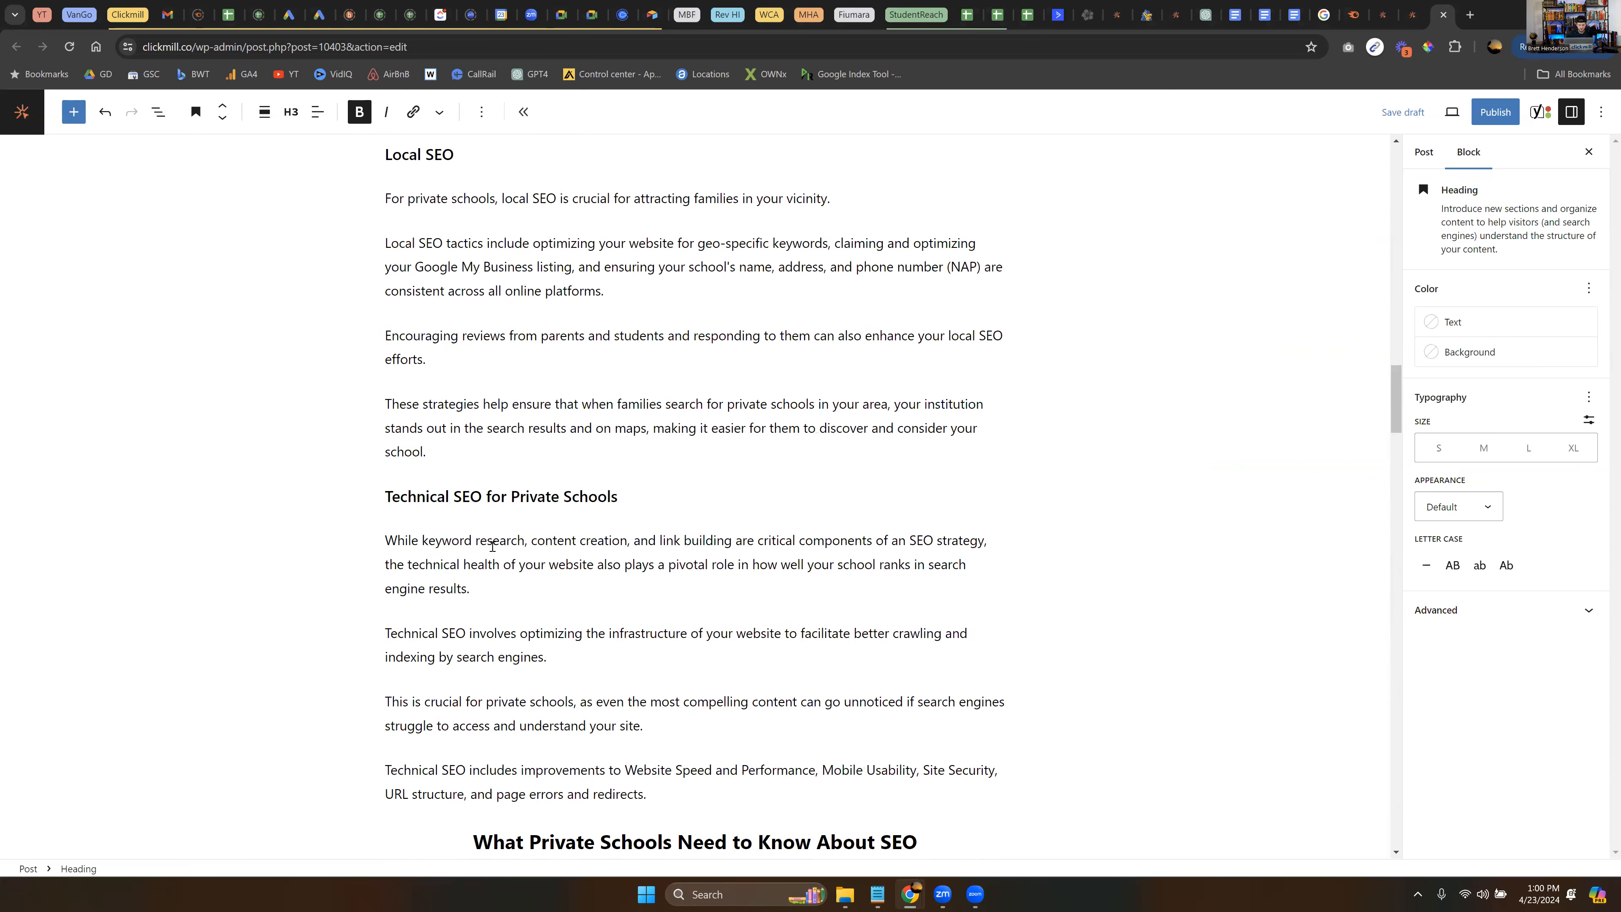
mouse_move(691, 540)
left_mouse_down()
mouse_move(839, 566)
mouse_move(442, 542)
mouse_move(633, 566)
left_mouse_up()
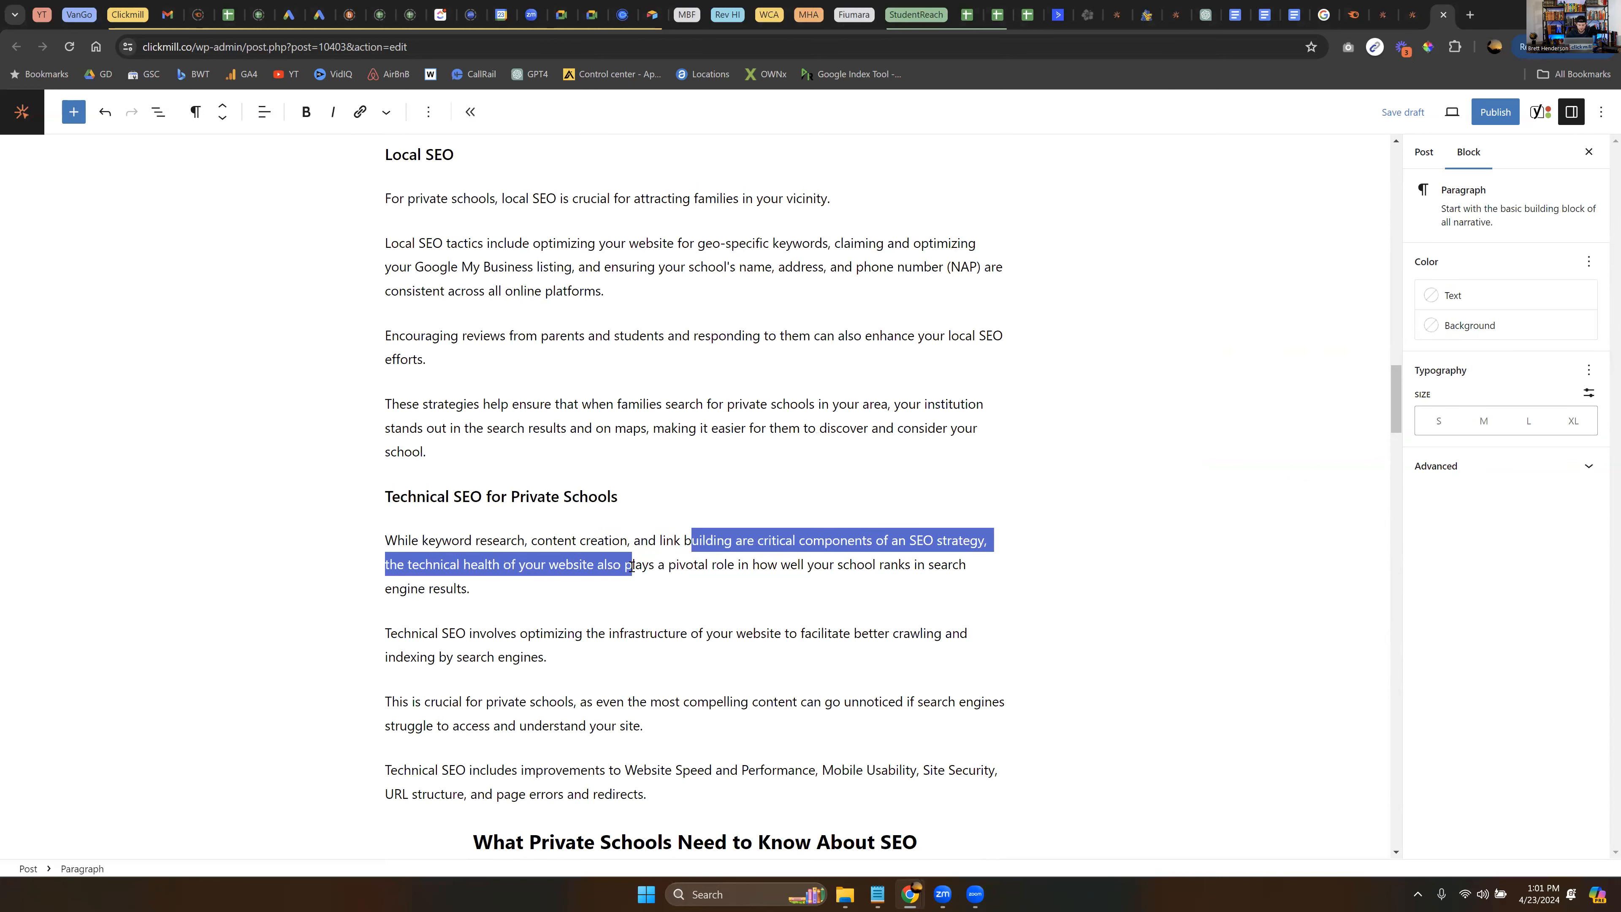
left_click(632, 566)
left_click_drag(418, 564, 734, 565)
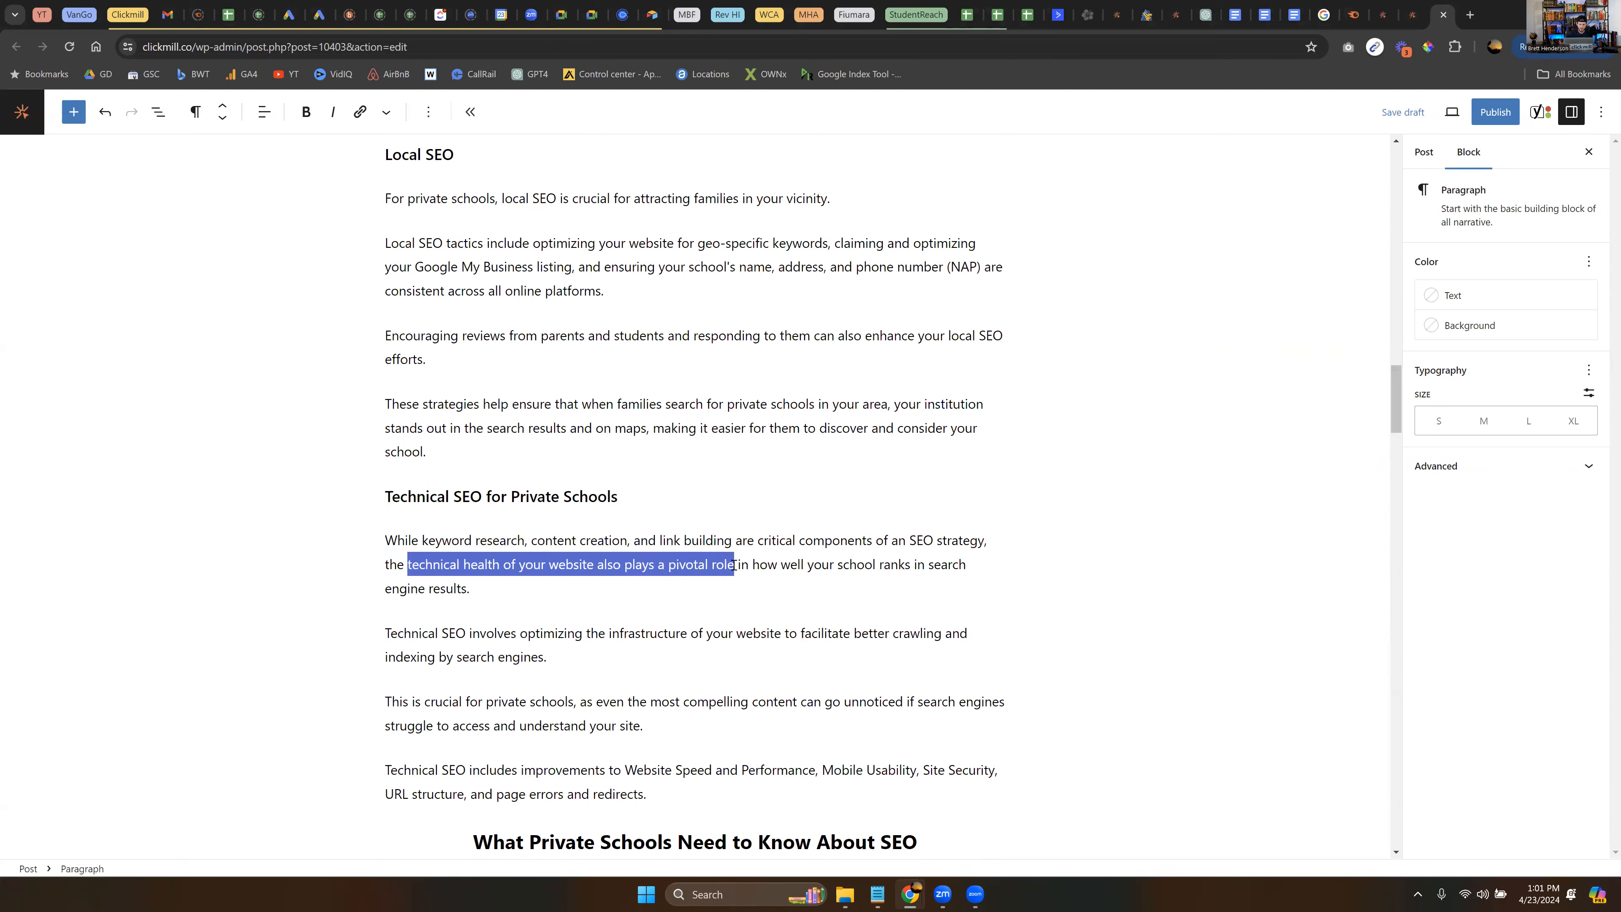
scroll(598, 283, "down", 15)
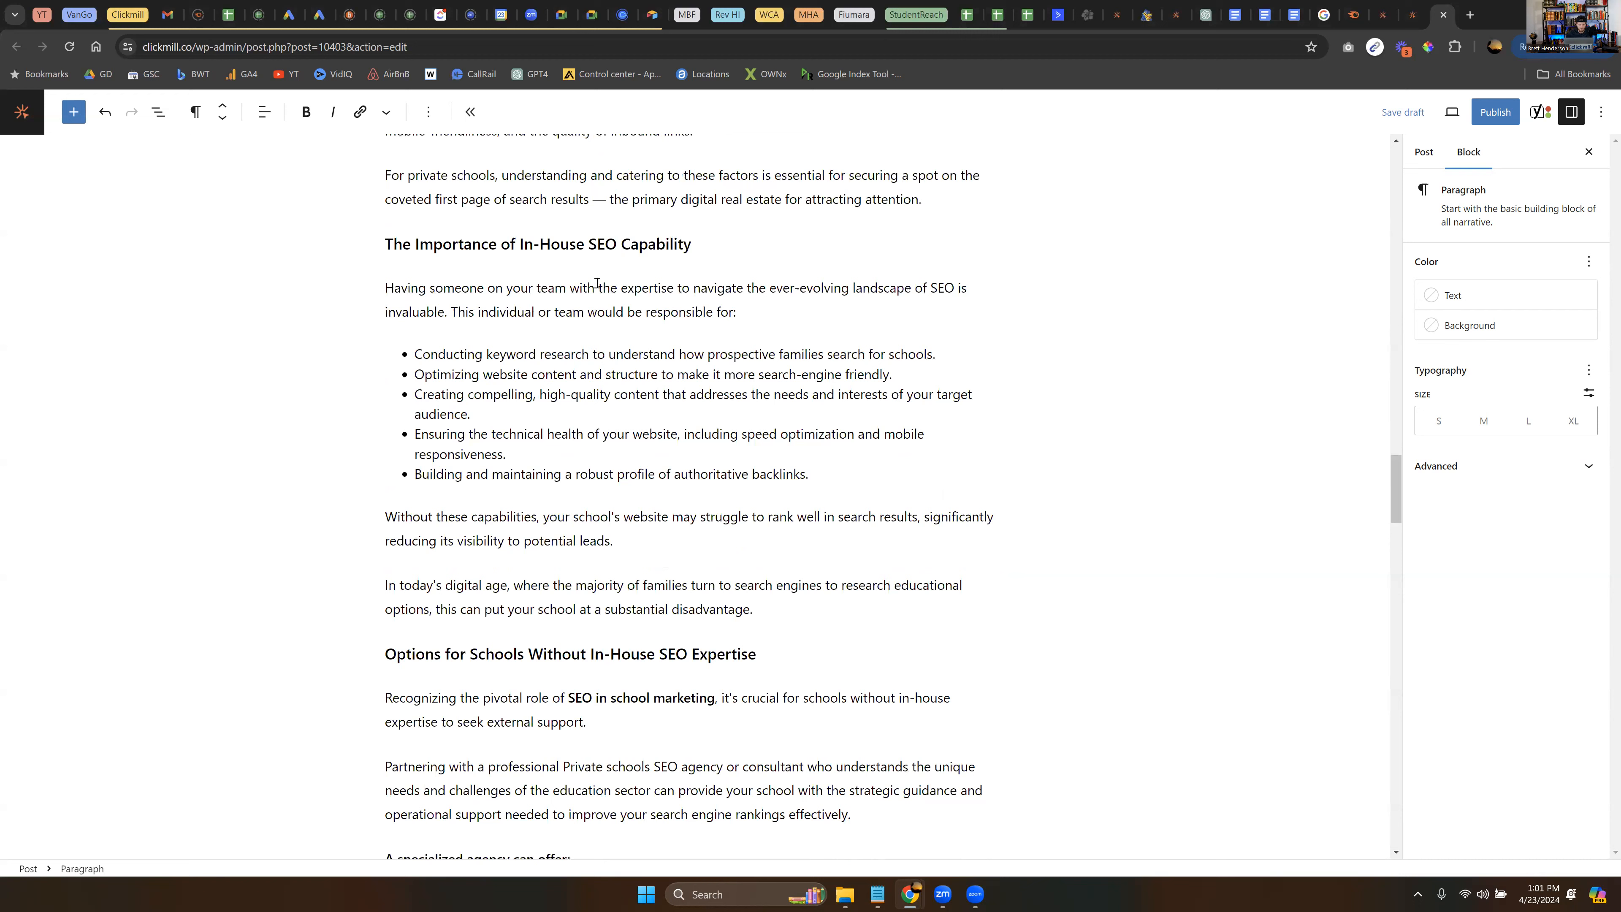
left_click_drag(407, 288, 930, 289)
left_click(500, 310)
scroll(653, 312, "down", 5)
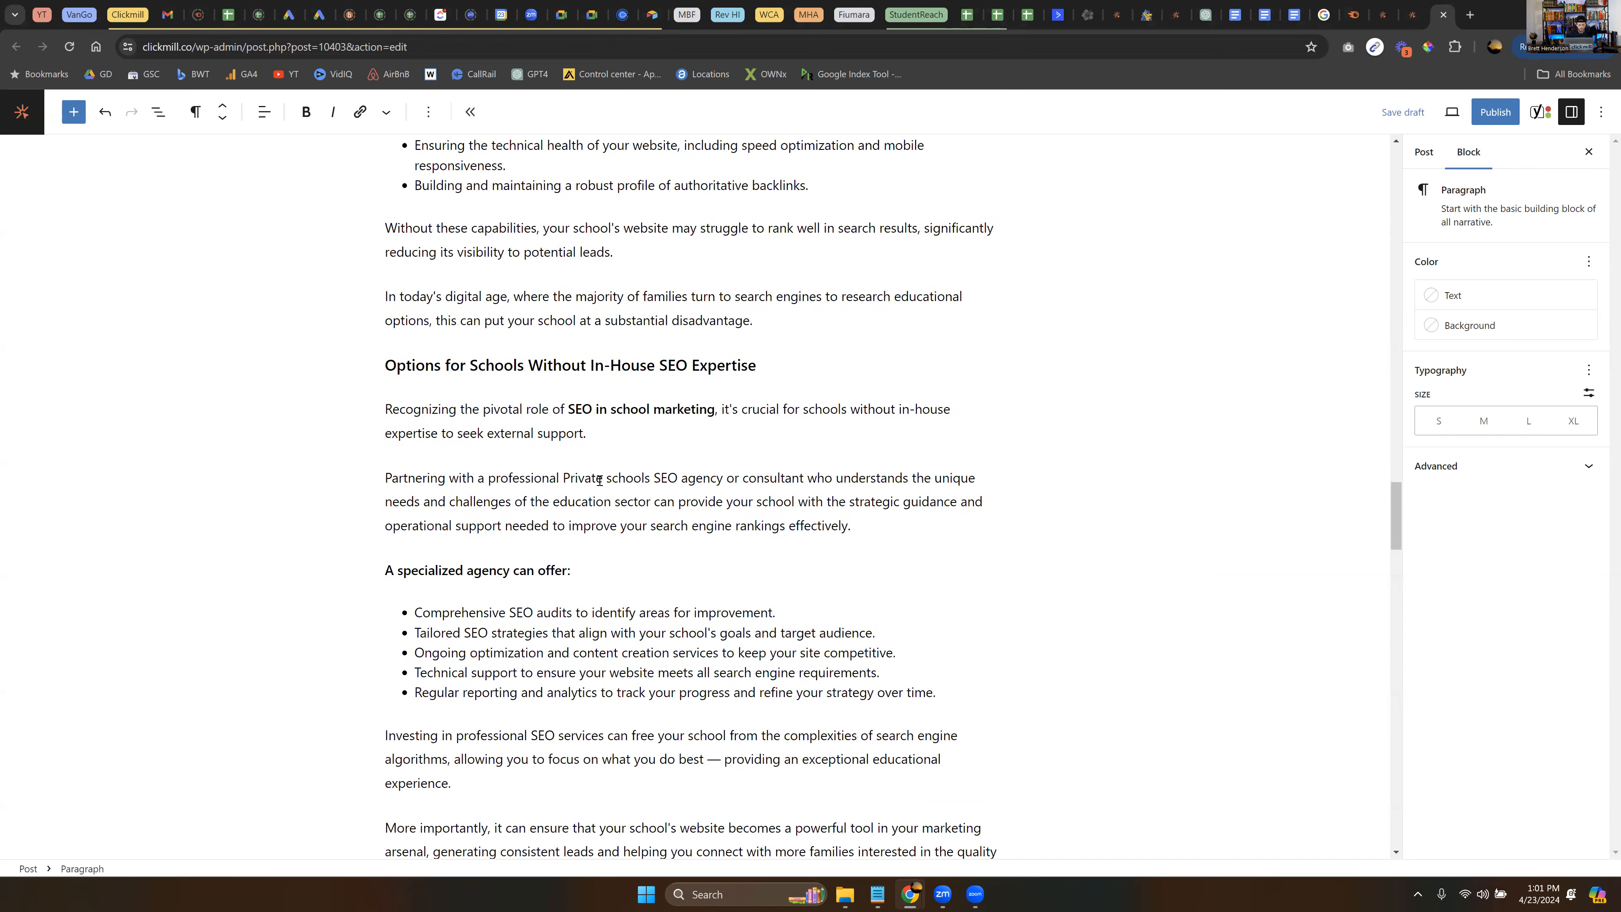
scroll(568, 397, "down", 10)
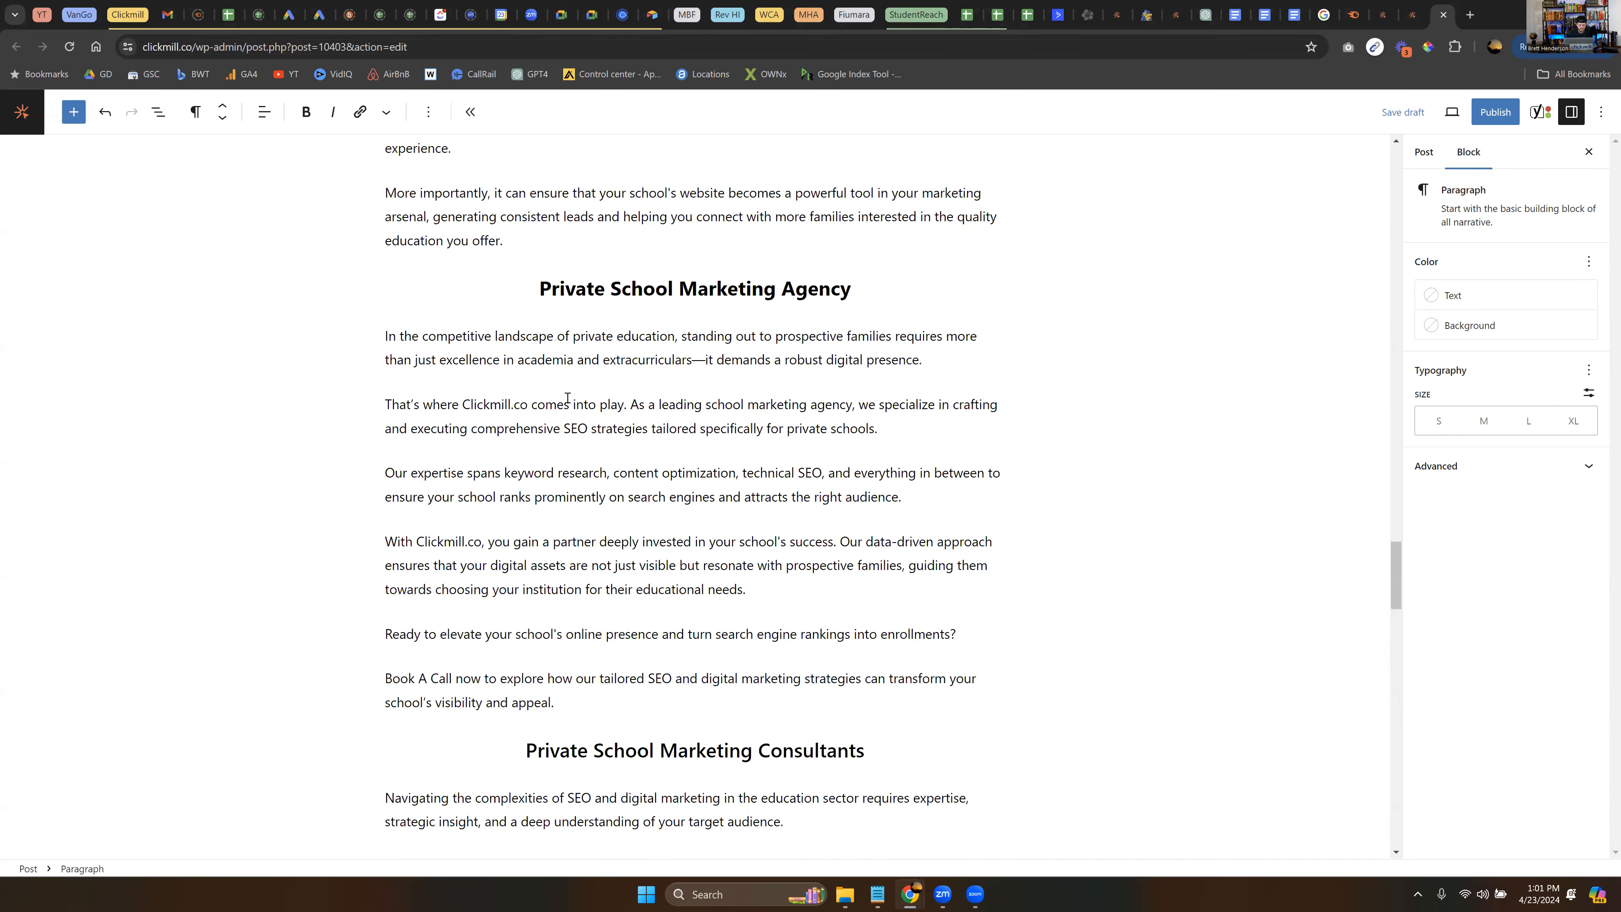
- Bold "Clickmill.co" in the second paragraph of the Private School Marketing Agency section
scroll(515, 462, "down", 1)
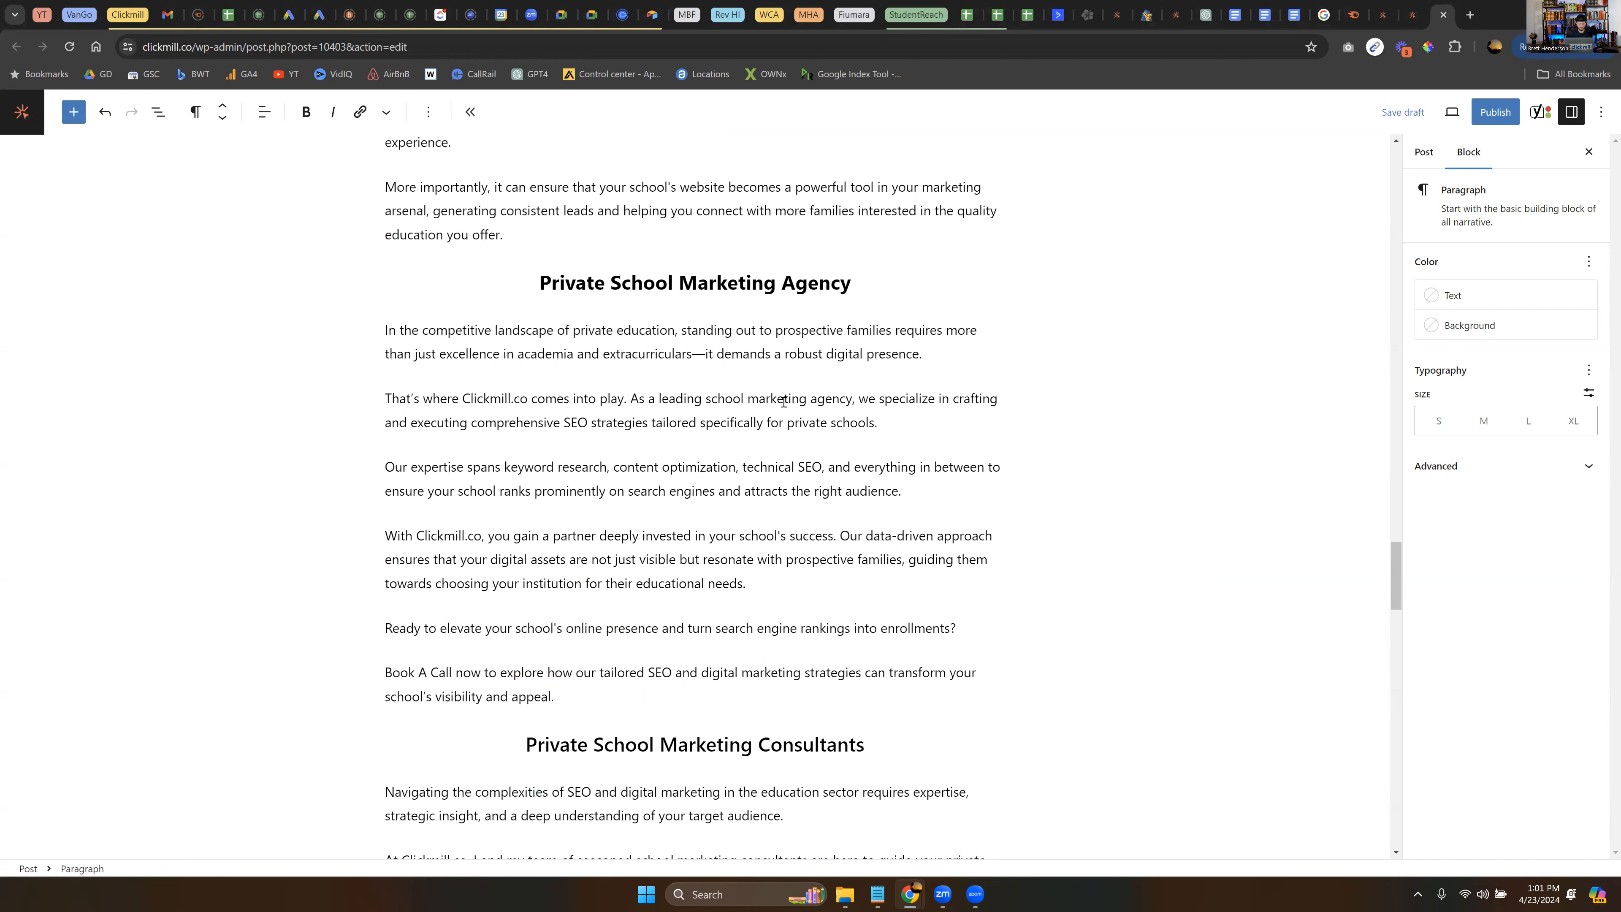
scroll(784, 401, "down", 3)
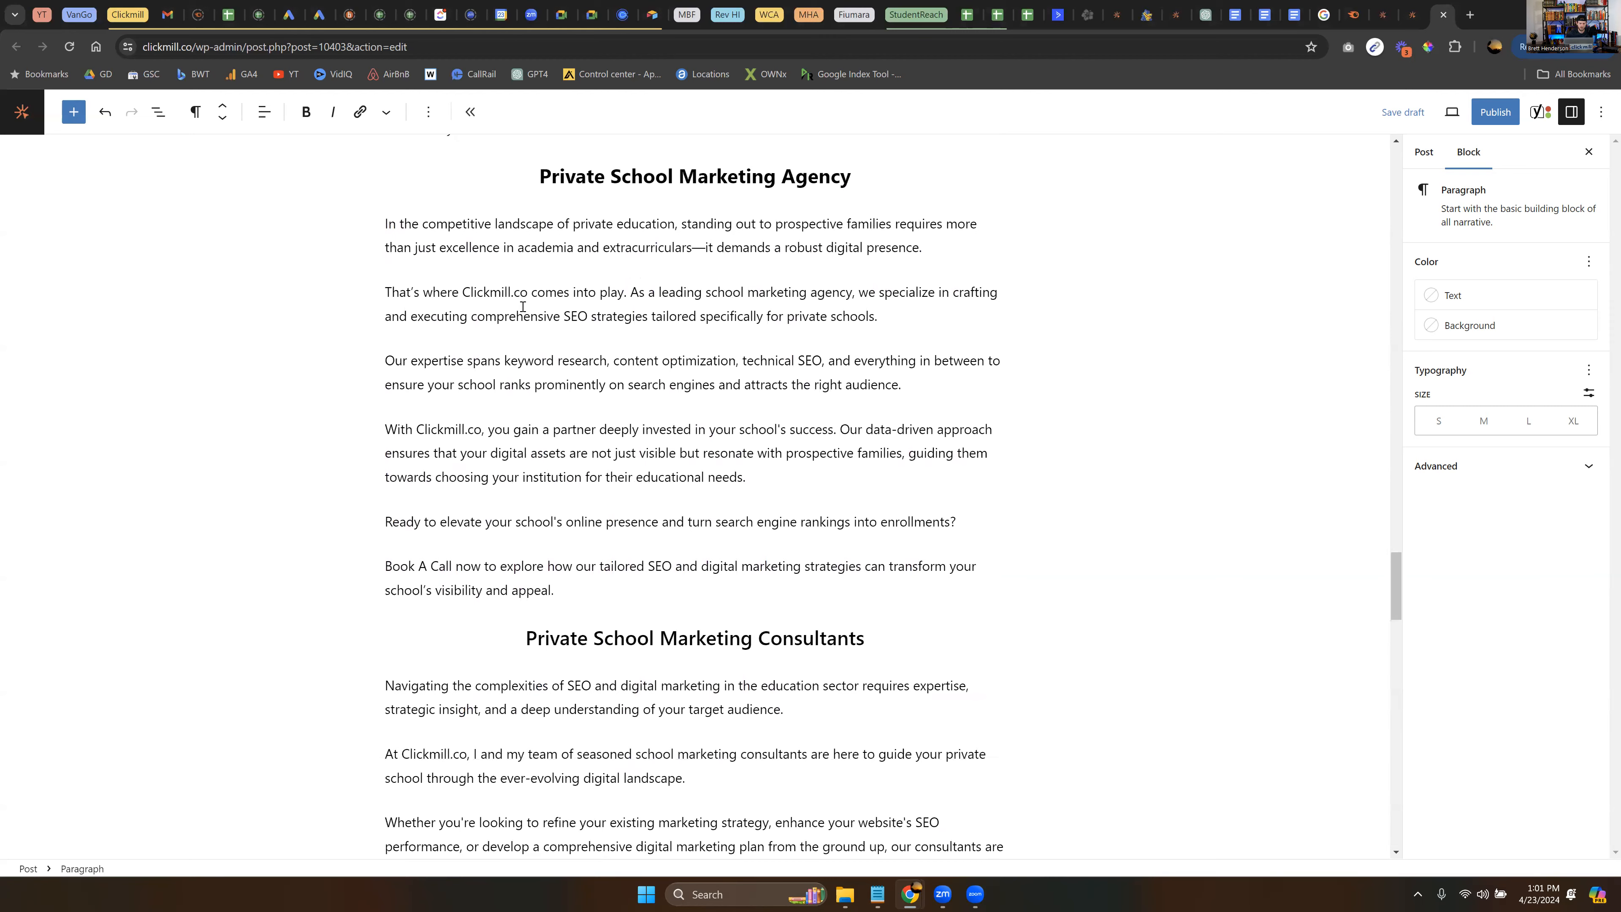
left_click_drag(462, 293, 529, 293)
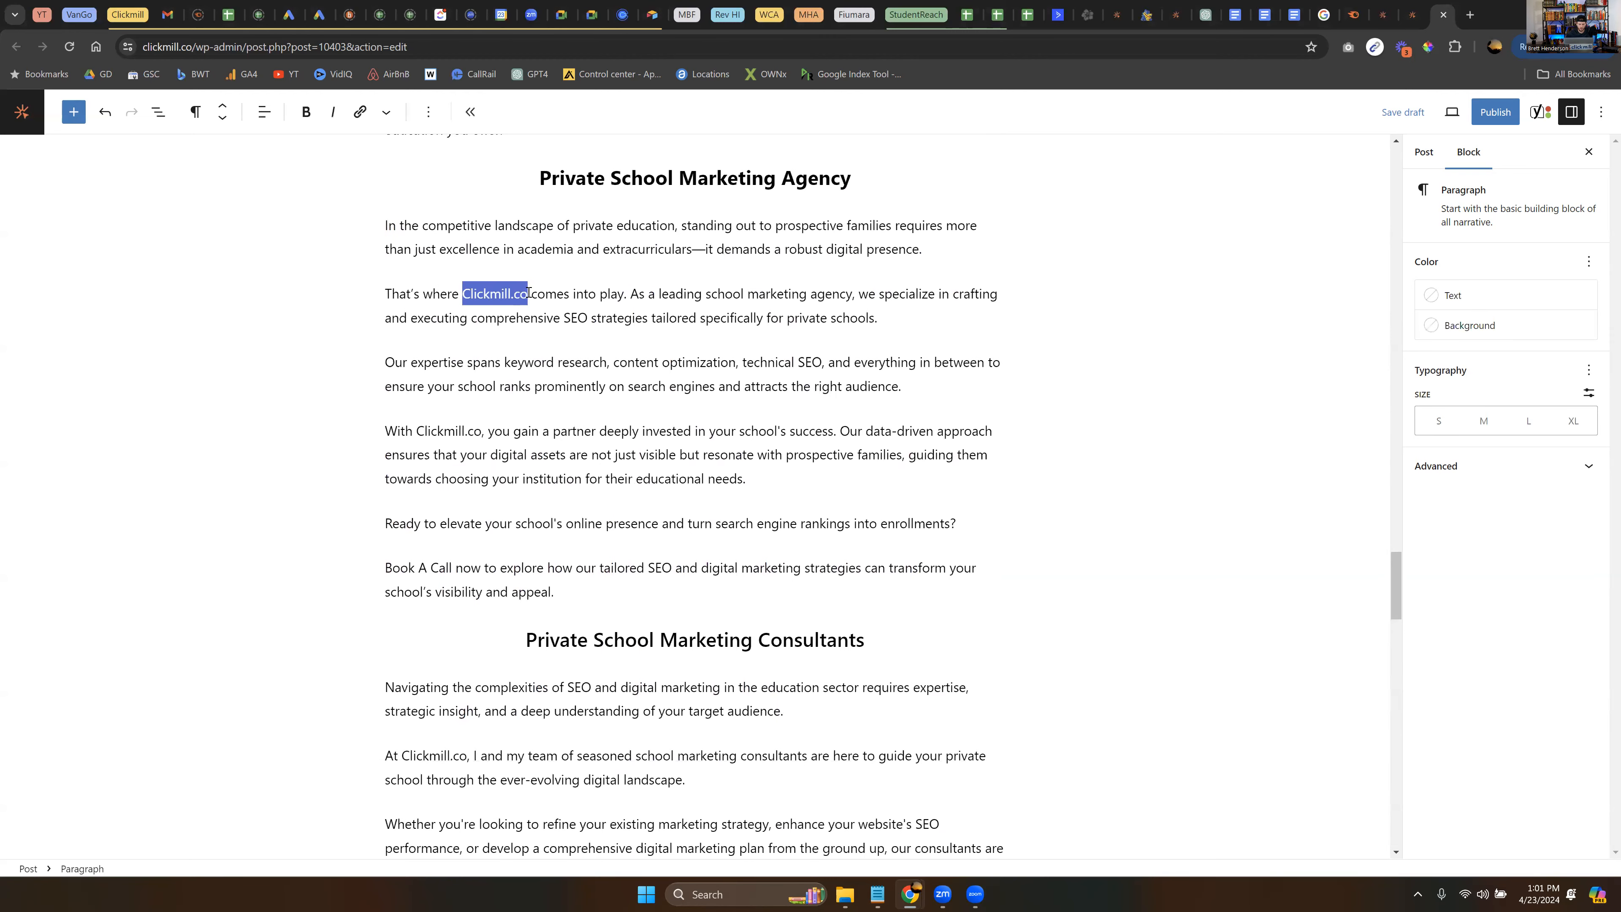
key("ctrl+b")
left_click(647, 361)
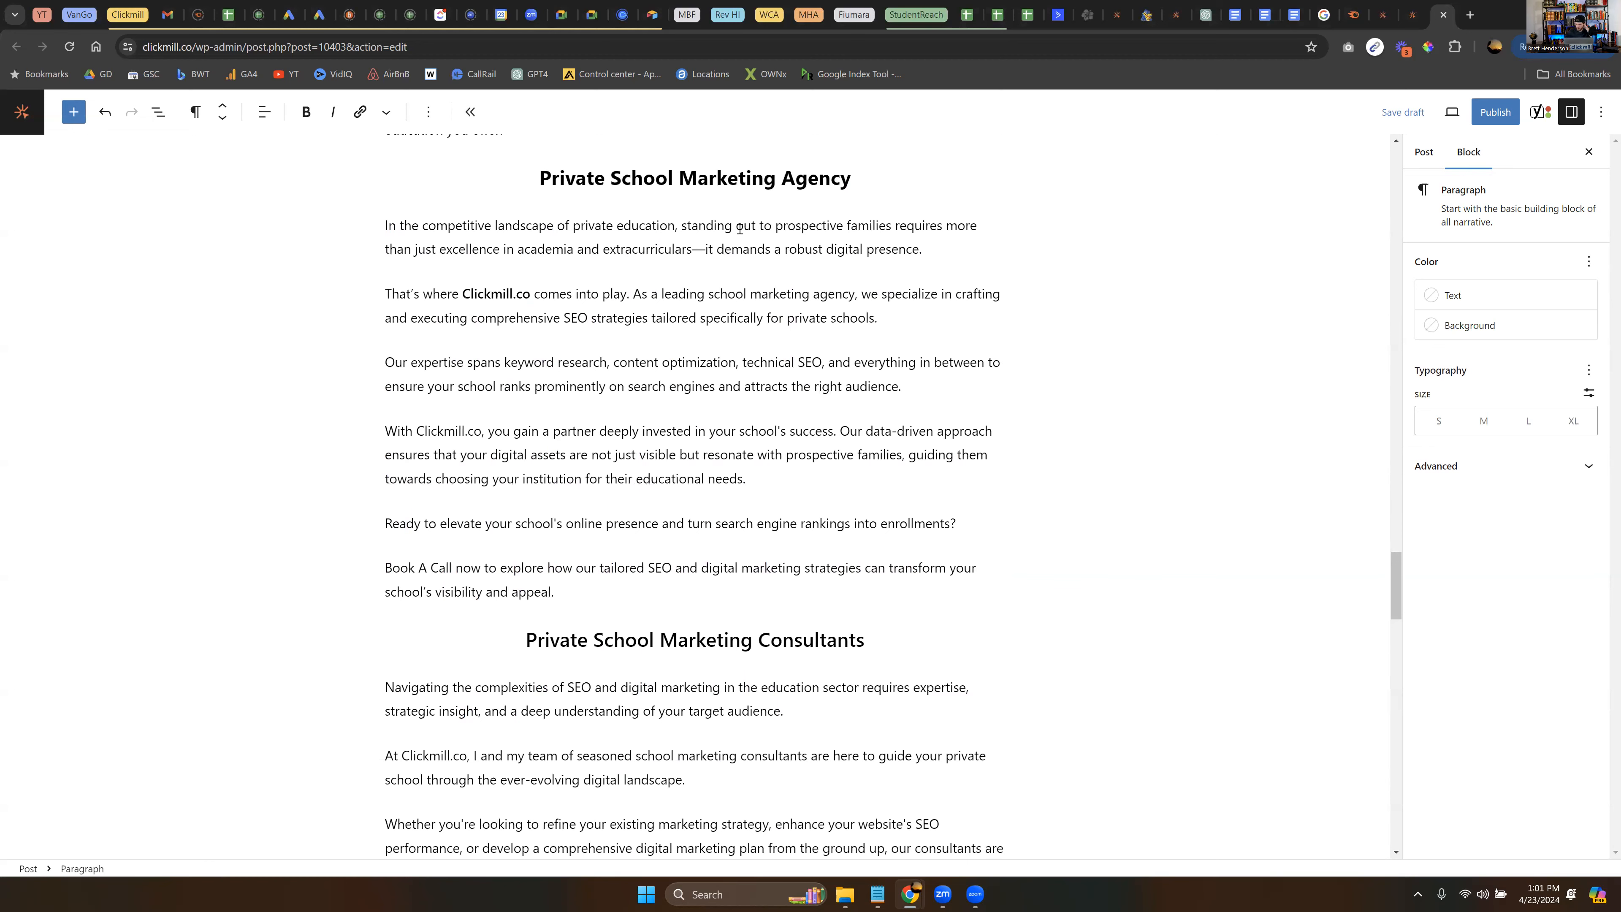
- Check the remaining sections down to the FAQs, save the draft and open the article's preview in a new tab
scroll(643, 542, "down", 5)
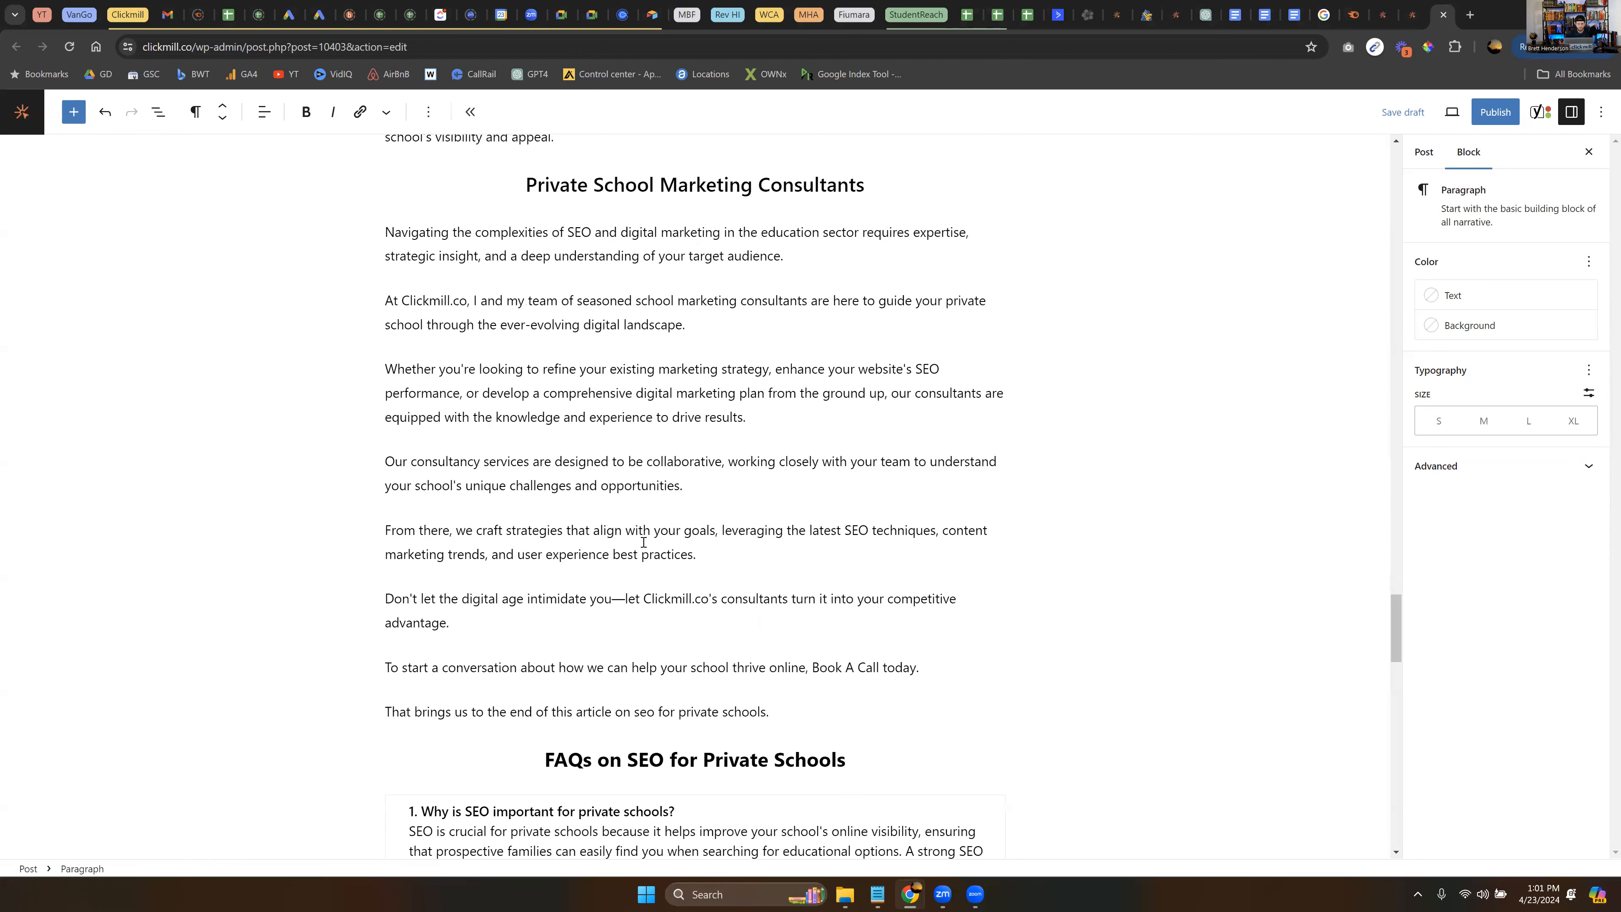
scroll(955, 366, "down", 4)
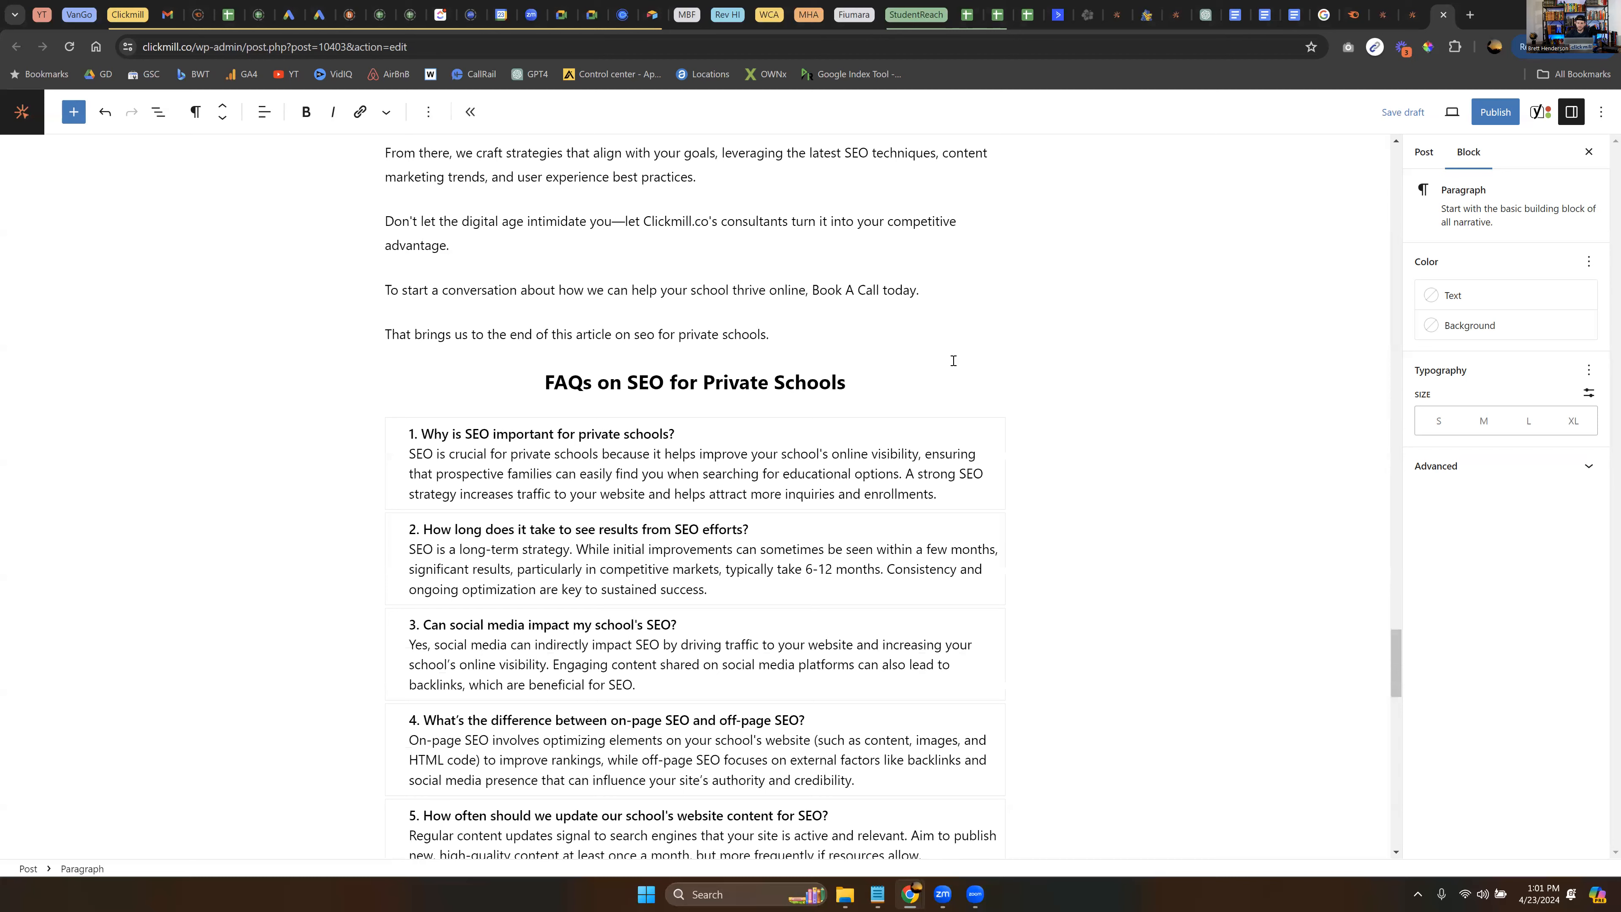
scroll(956, 366, "up", 20)
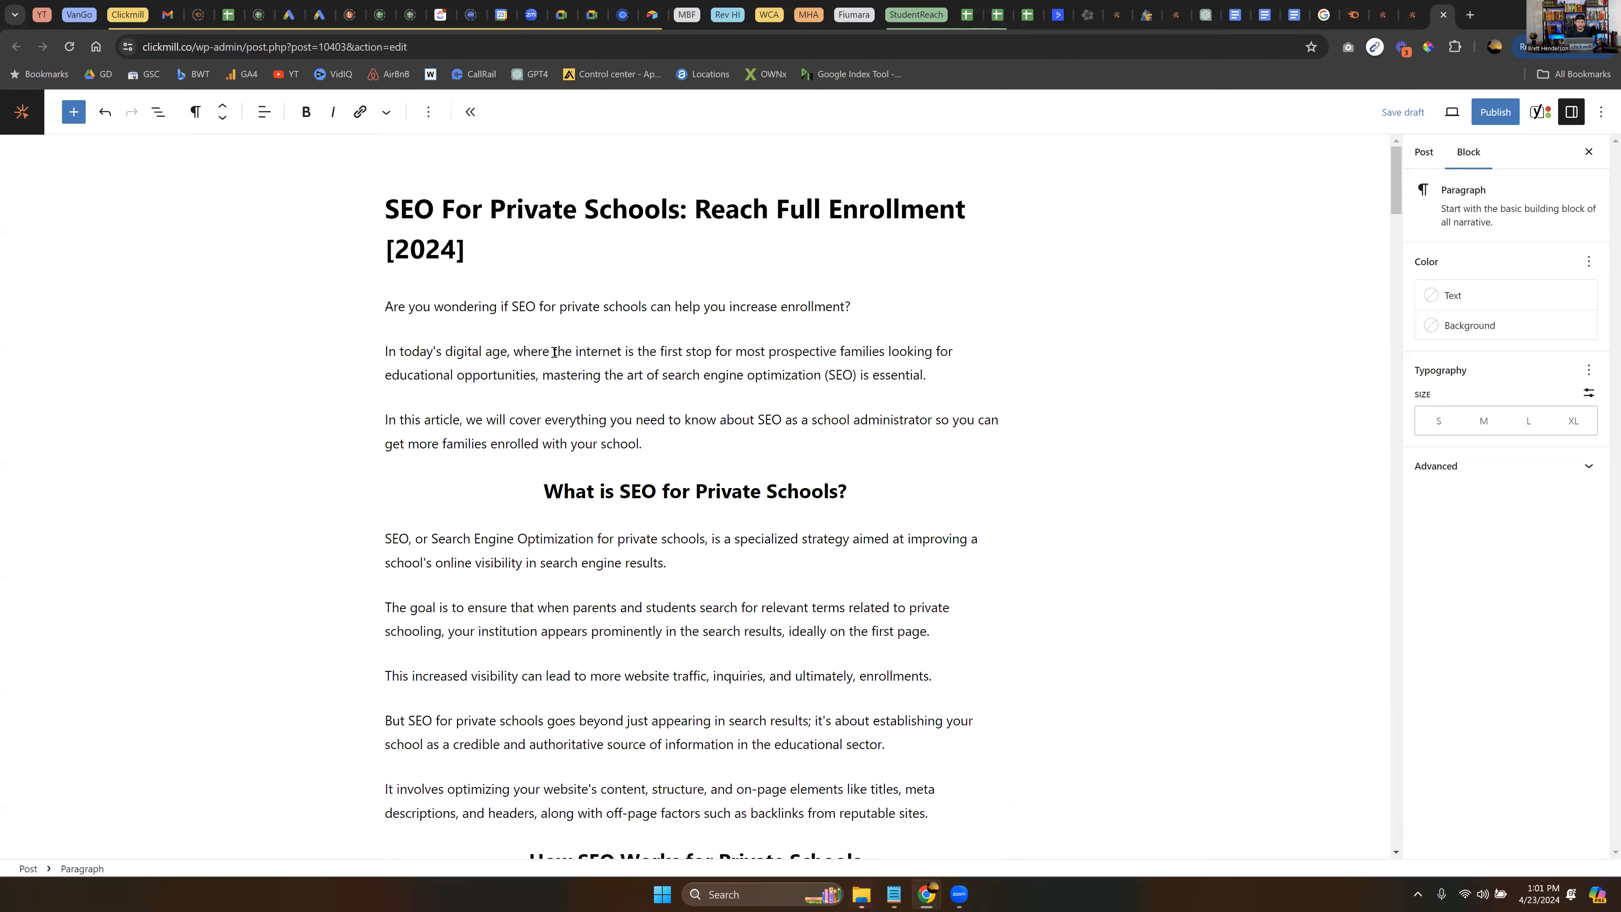
left_click(1421, 110)
left_click(1454, 114)
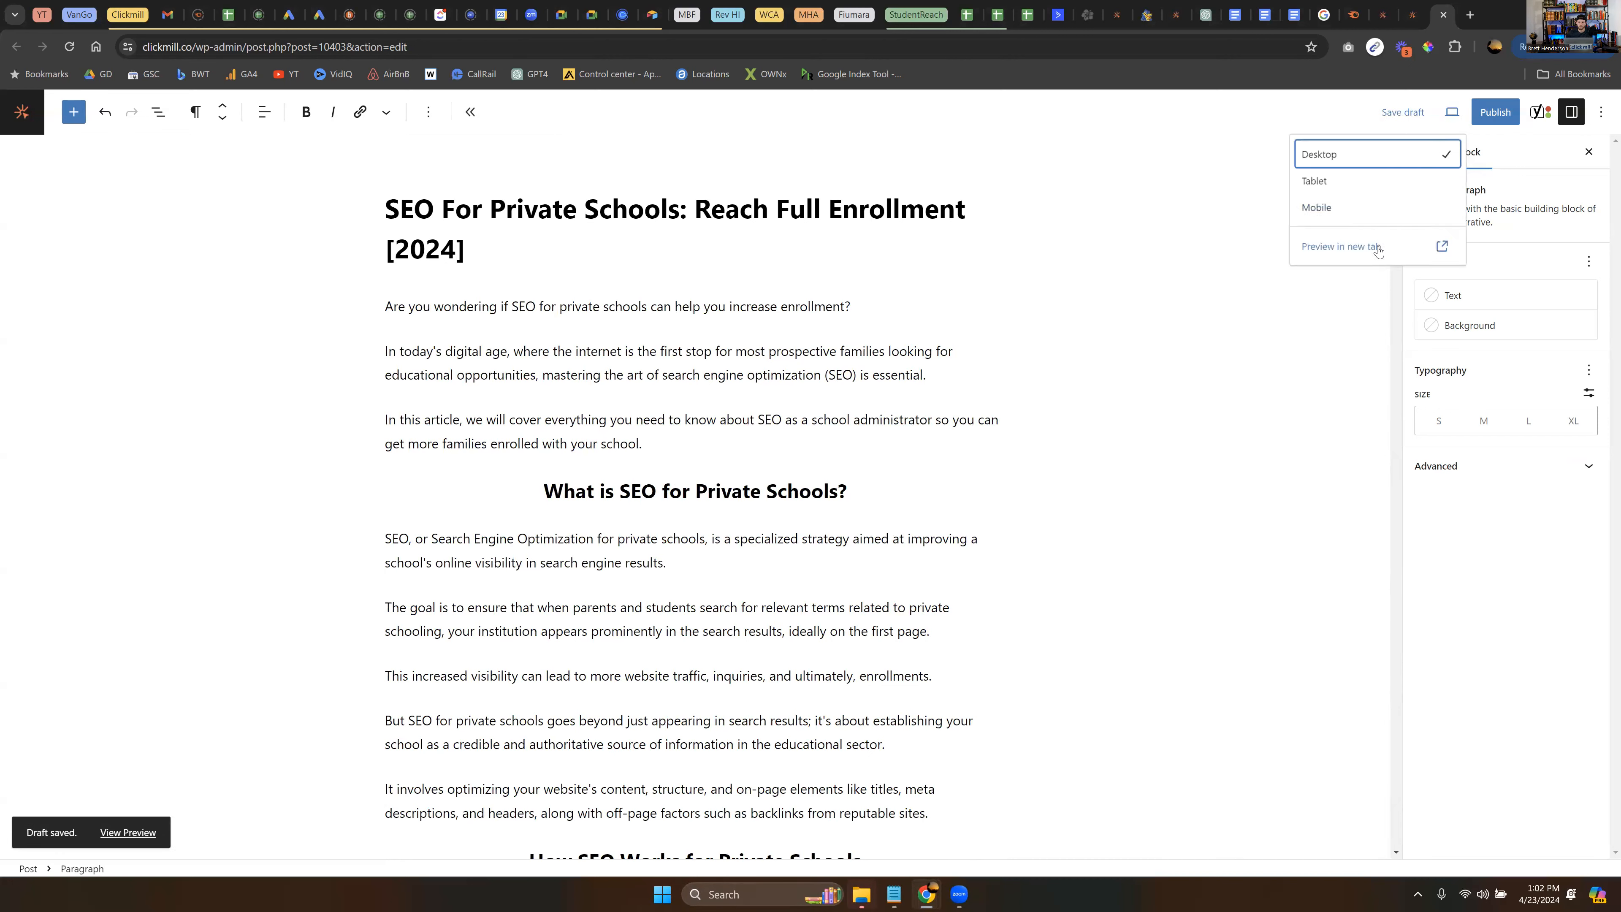
left_click(1378, 249)
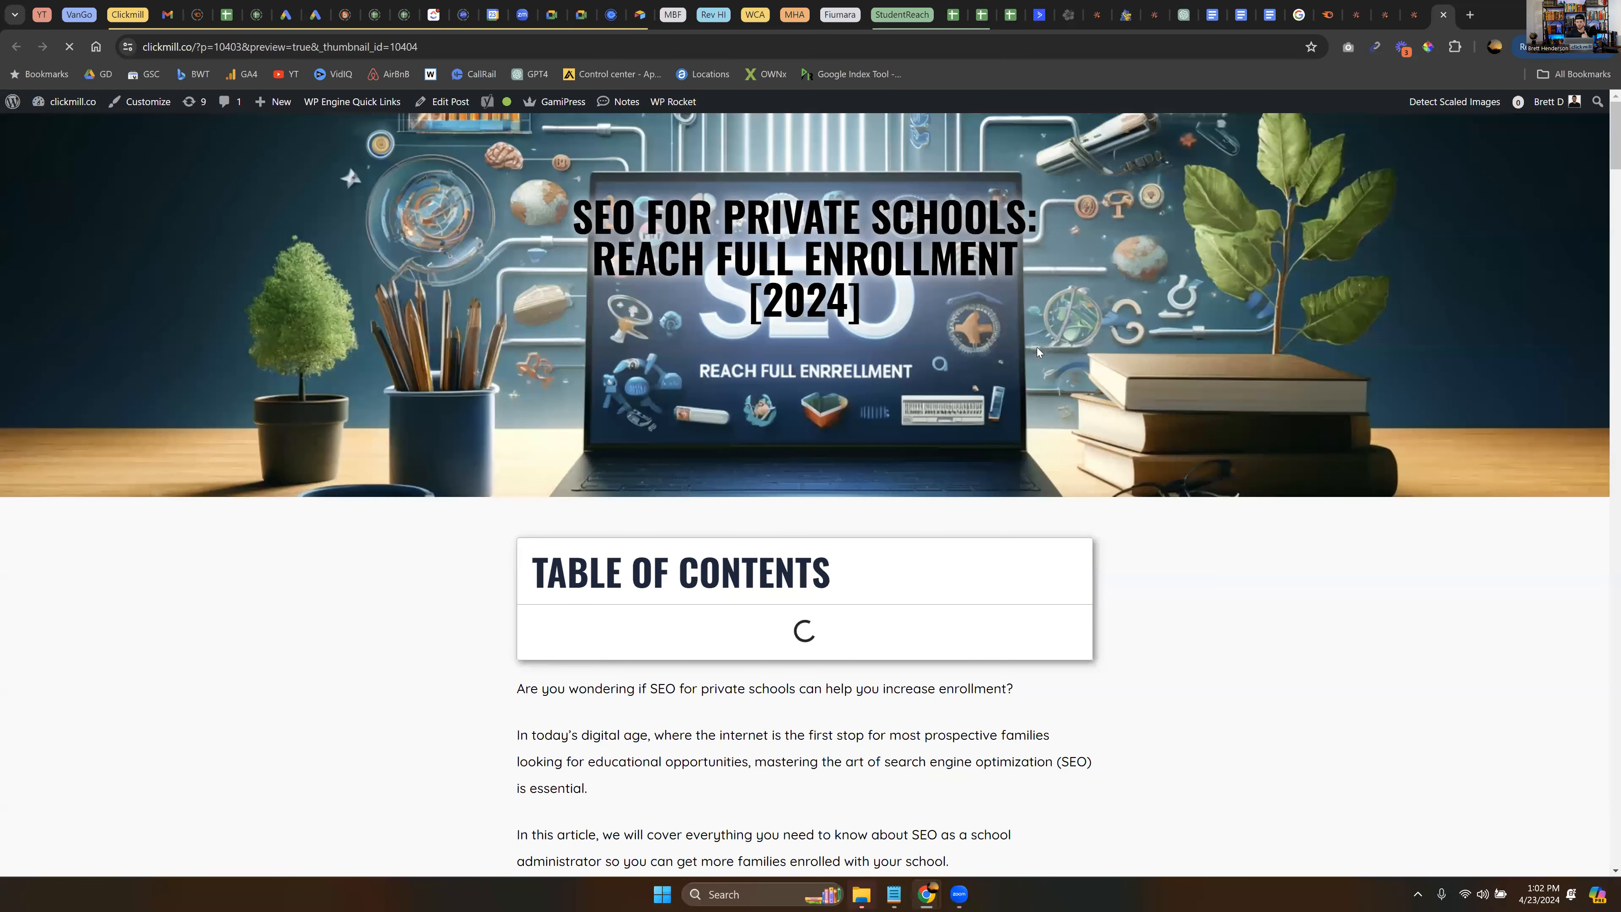
- Review the preview's table of contents, introduction and first two main sections for readability
scroll(806, 283, "down", 5)
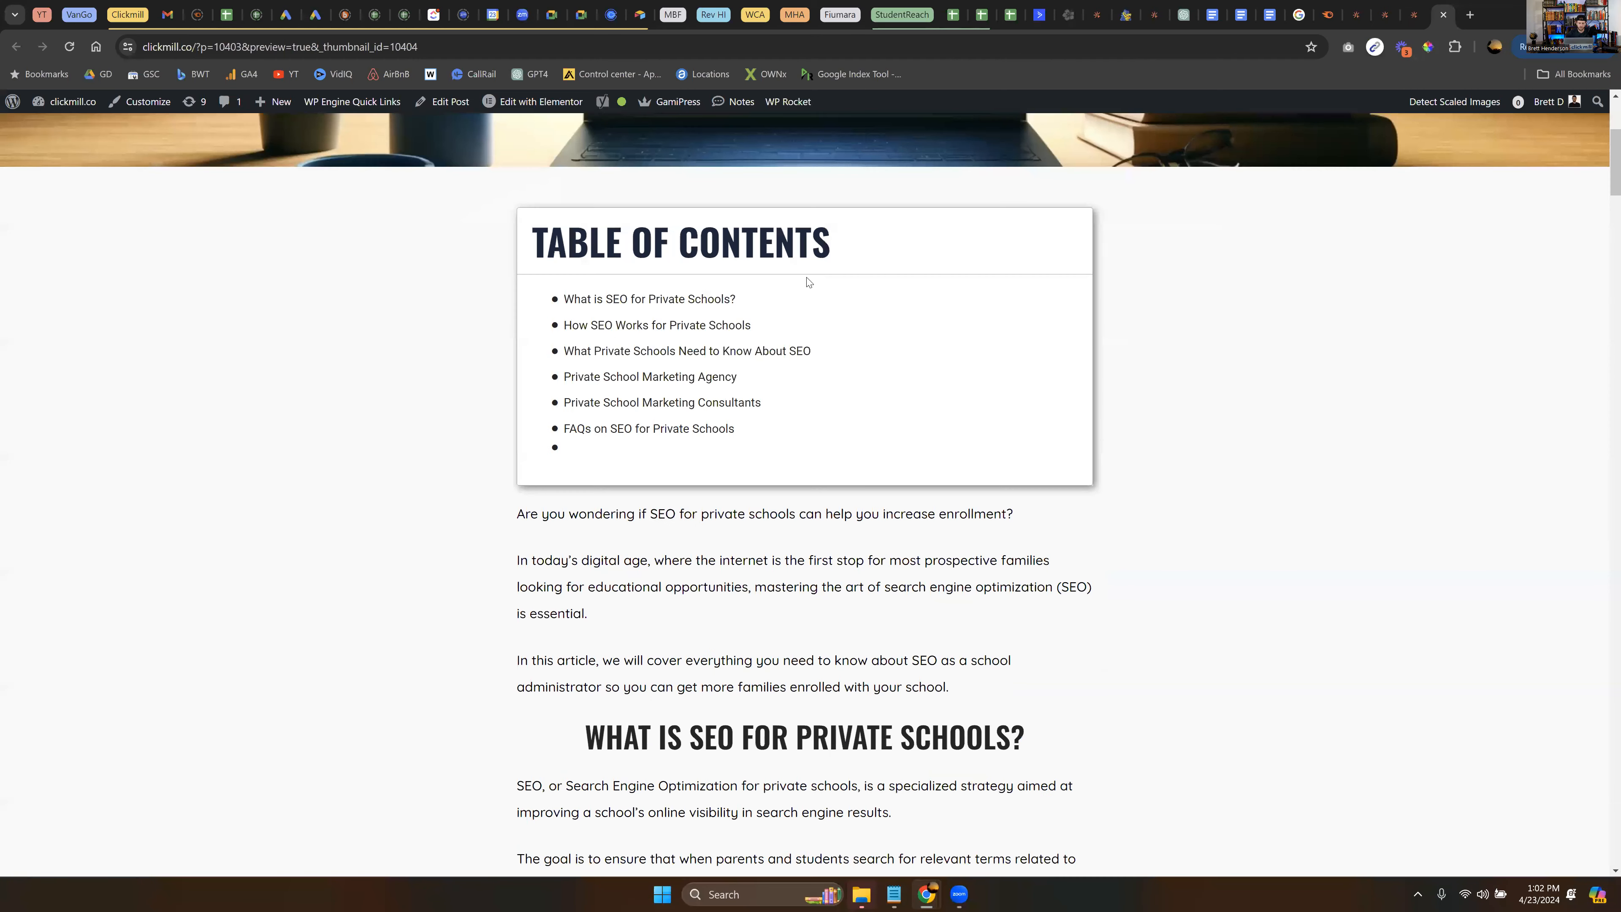
scroll(826, 264, "down", 3)
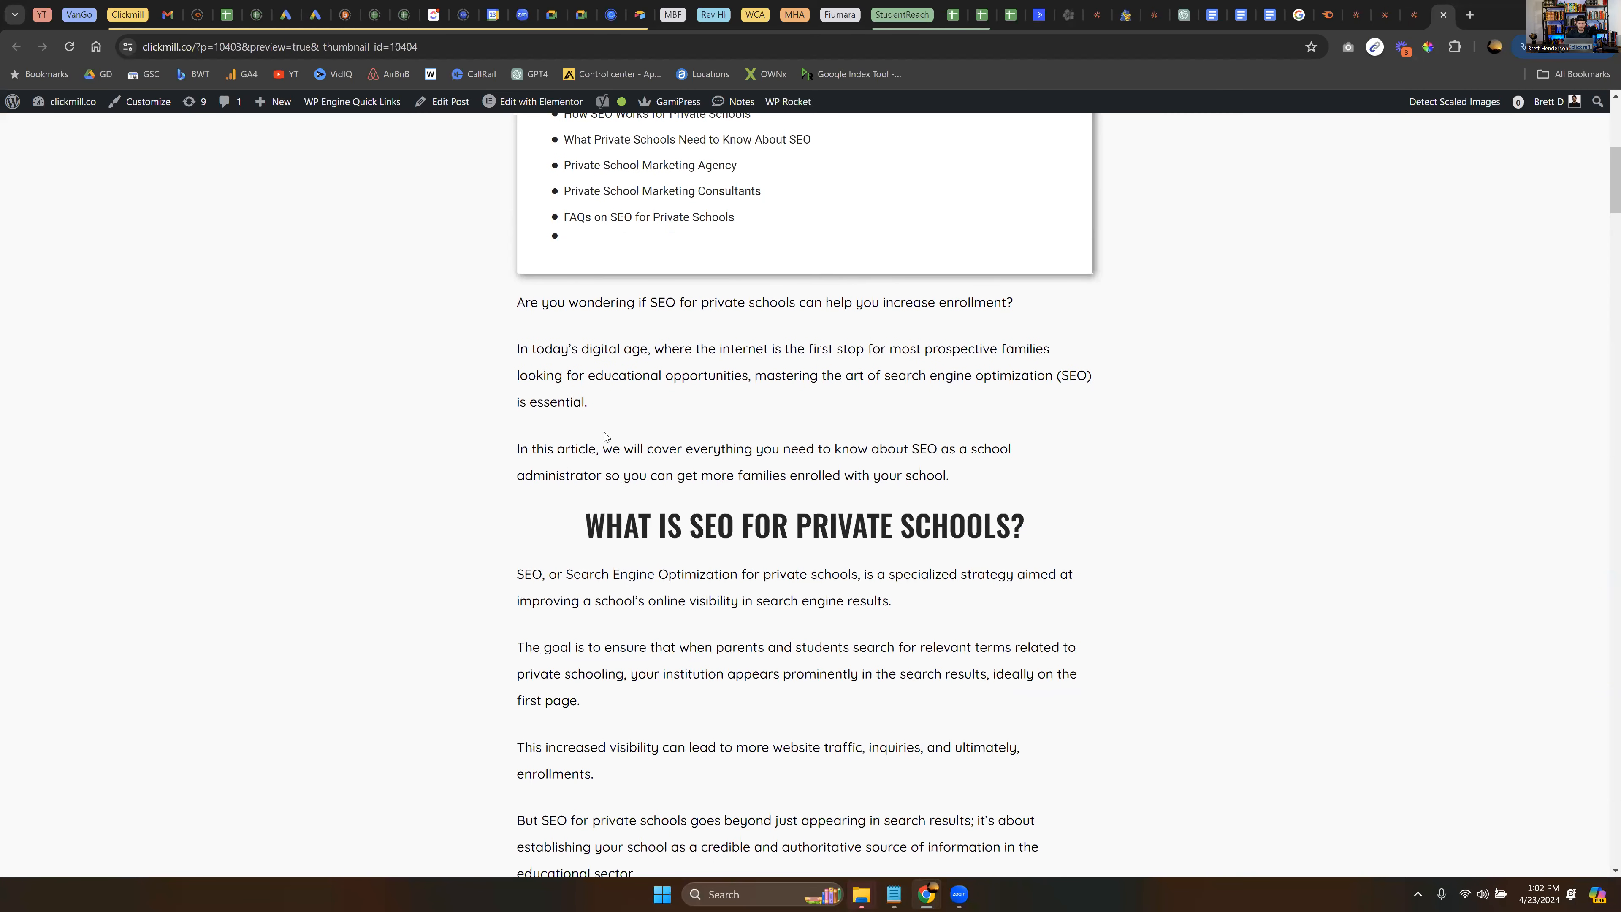
scroll(607, 436, "down", 2)
scroll(761, 416, "down", 2)
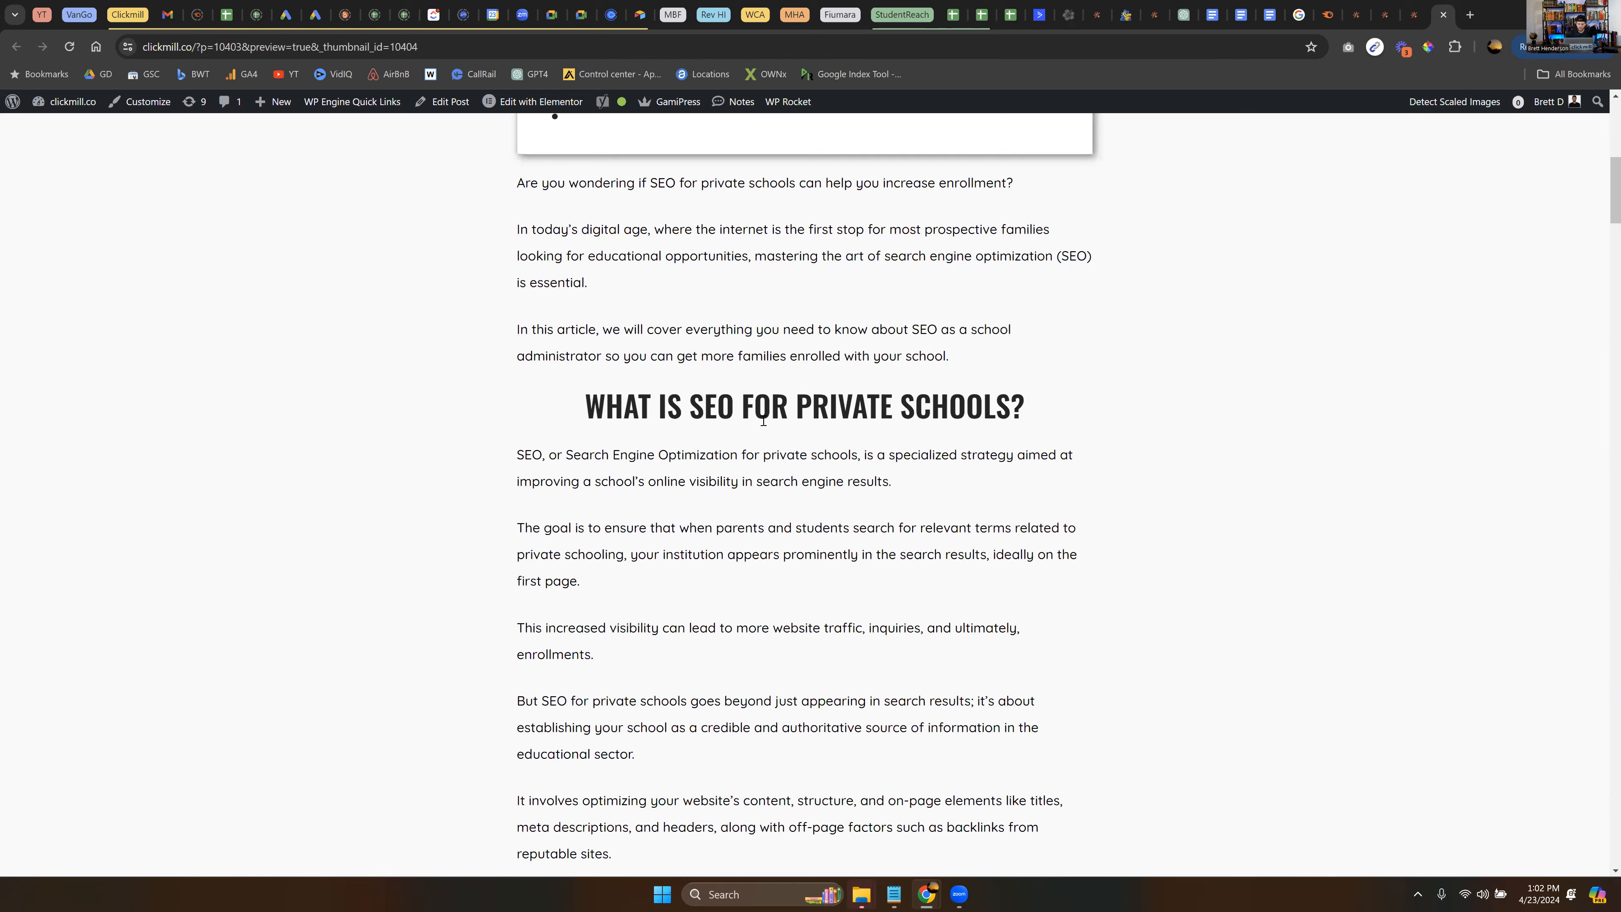
scroll(573, 631, "down", 9)
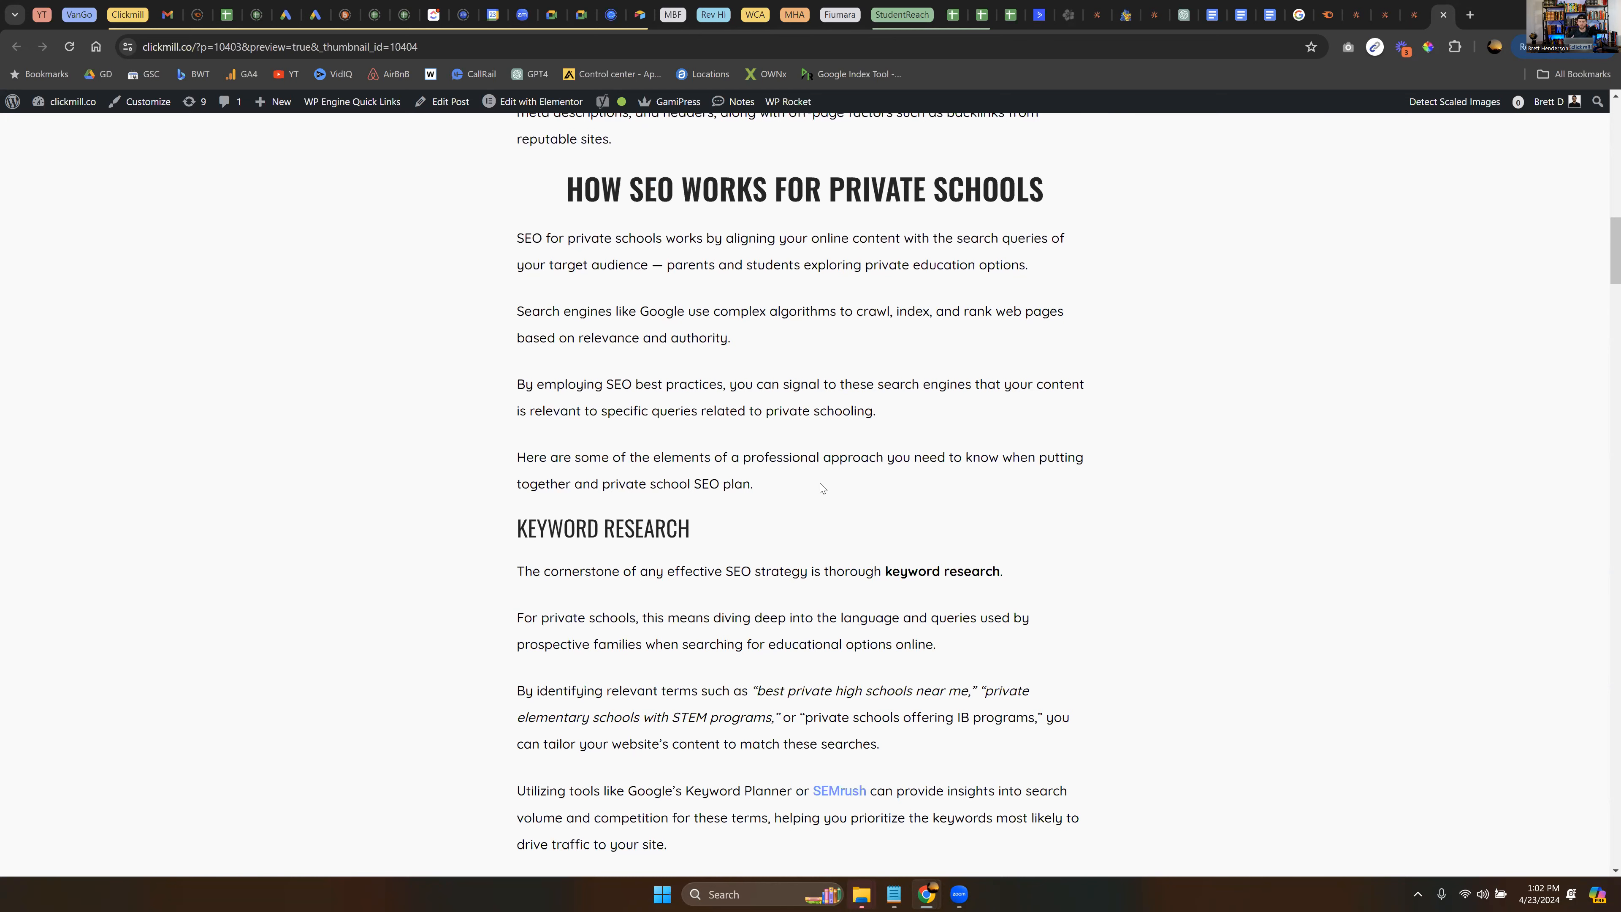
- Check how the italicized search phrases look in the previewed Keyword Research section
scroll(820, 490, "down", 1)
left_click_drag(892, 497, 1025, 533)
left_click(894, 560)
scroll(606, 428, "down", 1)
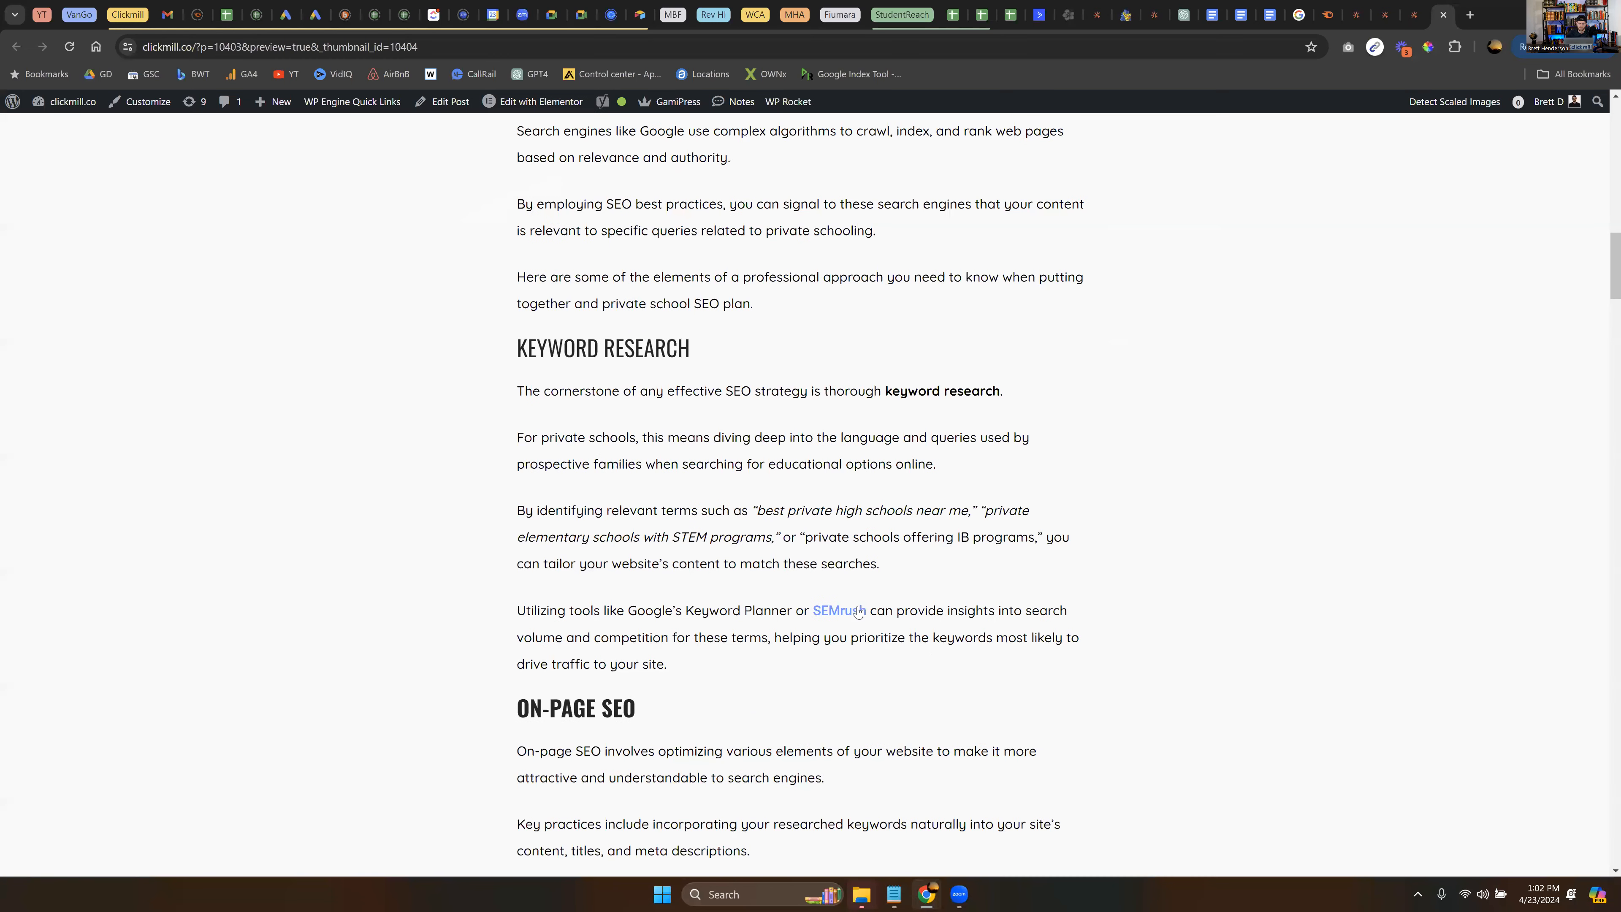
scroll(606, 427, "down", 1)
left_click_drag(778, 437, 878, 440)
left_click_drag(675, 460, 653, 461)
left_click(695, 455)
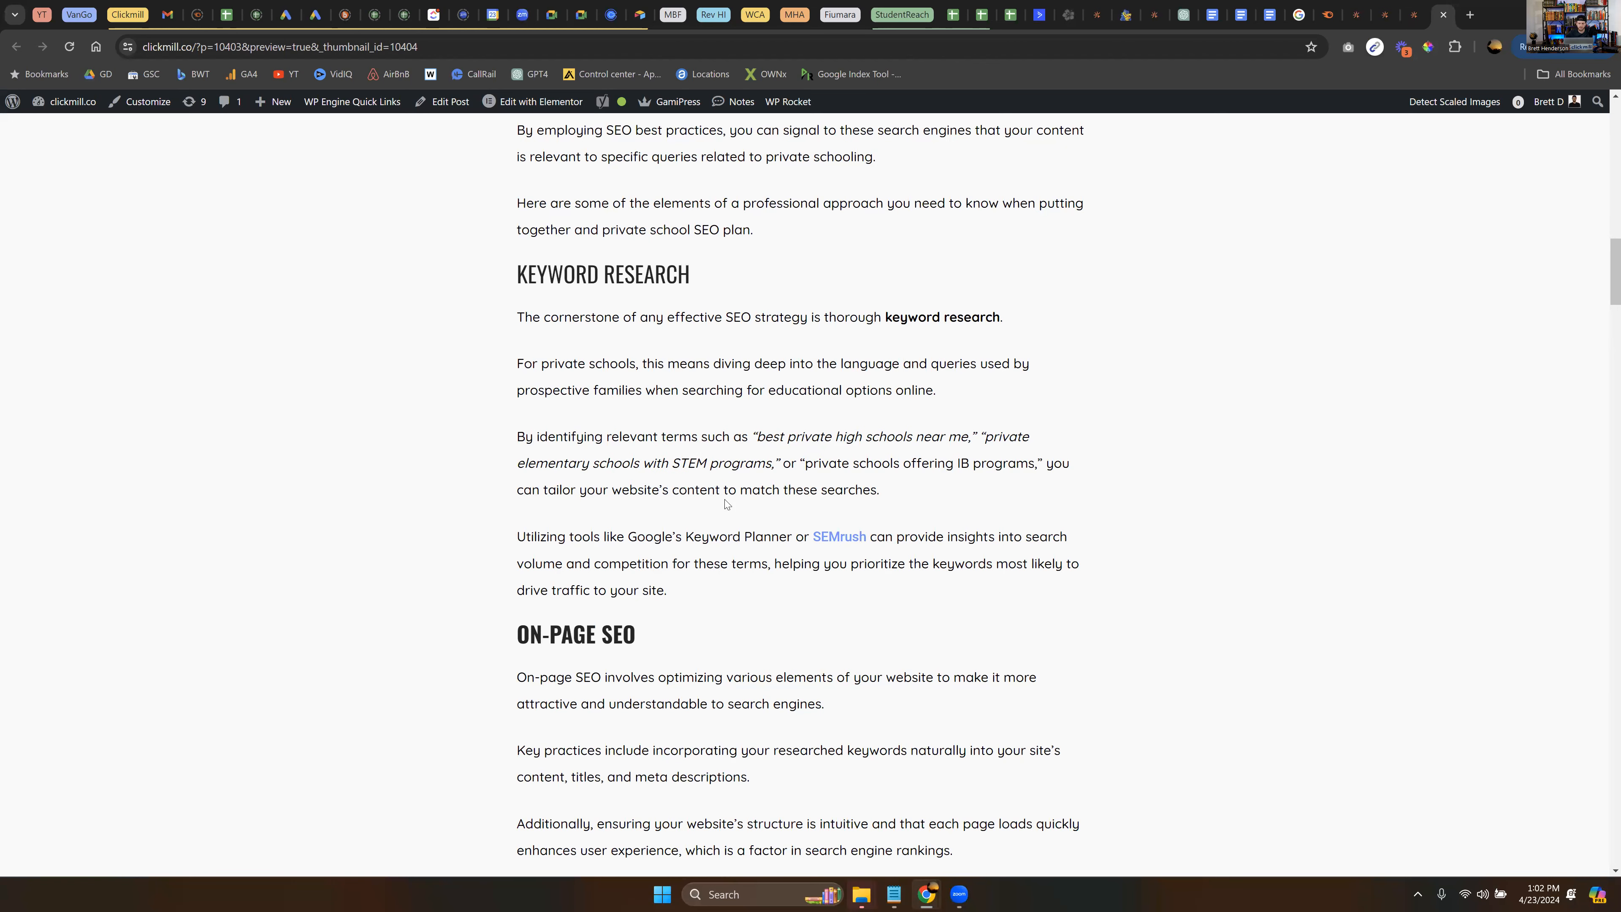
- Compare the formatting of the Keyword Research and On-Page SEO headings in the preview and in the post editor
scroll(713, 460, "down", 1)
scroll(535, 312, "up", 2)
triple_click(535, 311)
triple_click(534, 672)
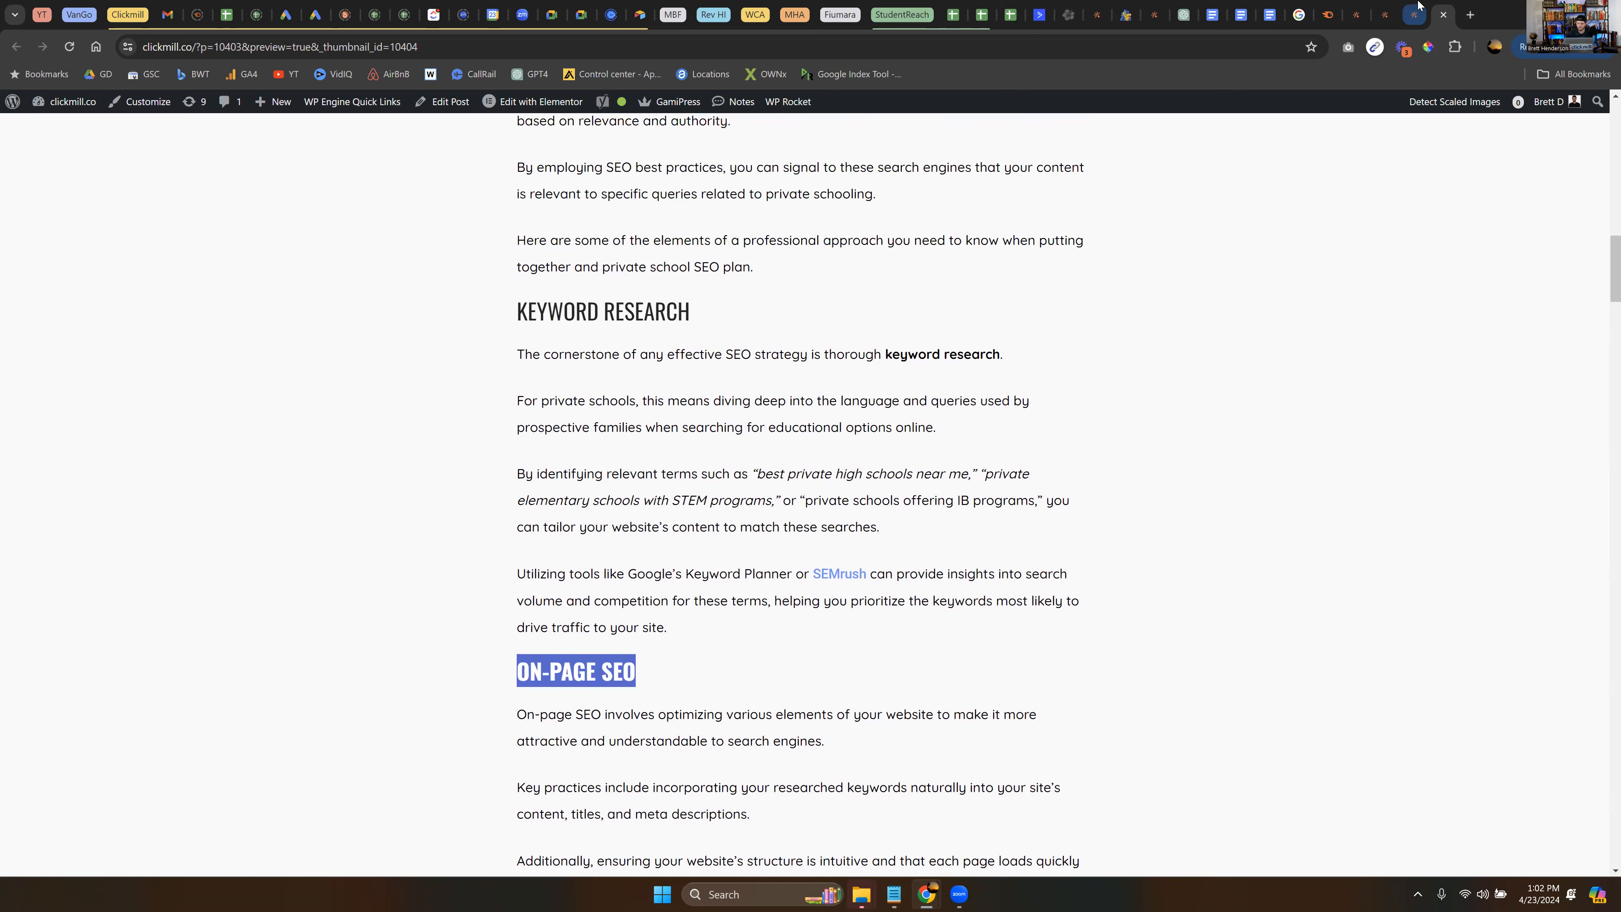
left_click(1414, 14)
scroll(647, 374, "down", 10)
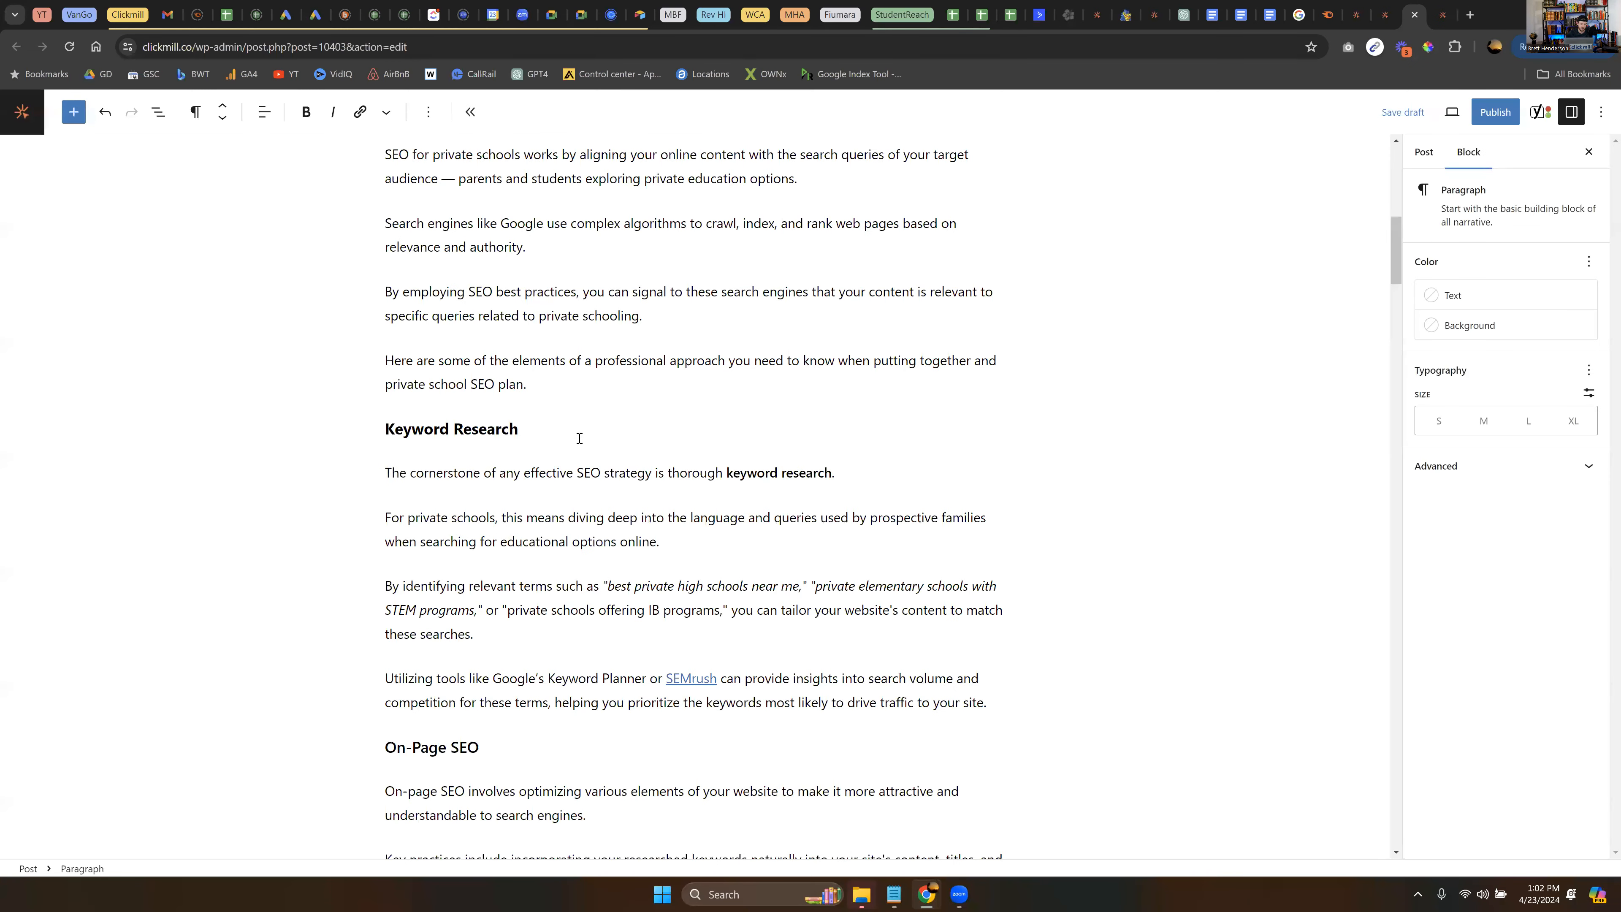
scroll(496, 647, "down", 1)
left_click(496, 647)
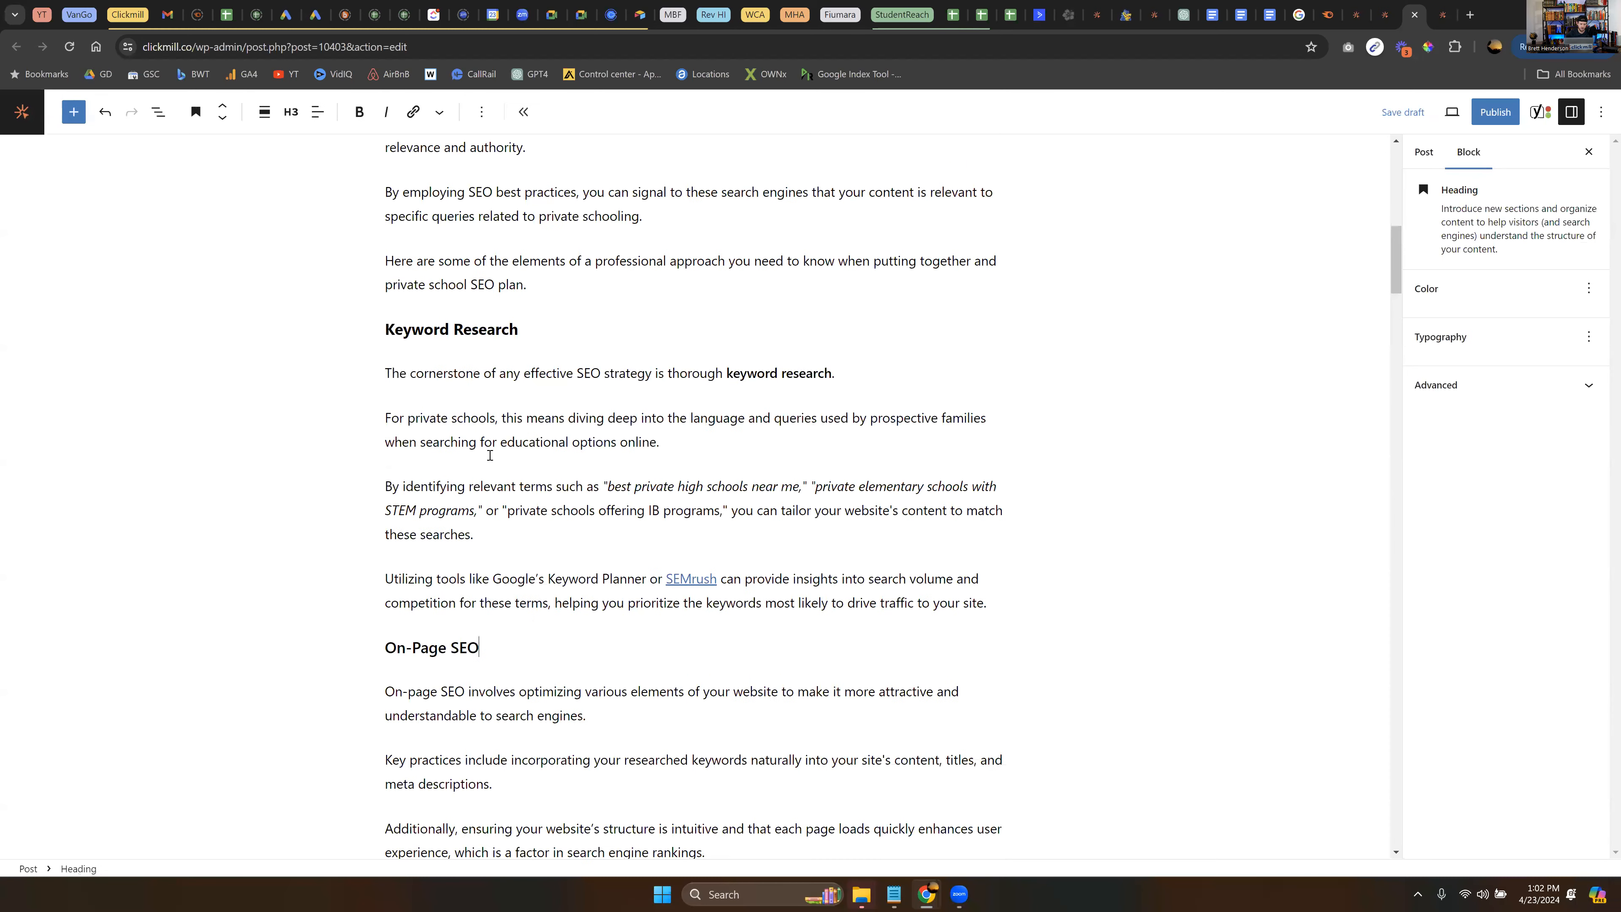
scroll(485, 405, "down", 5)
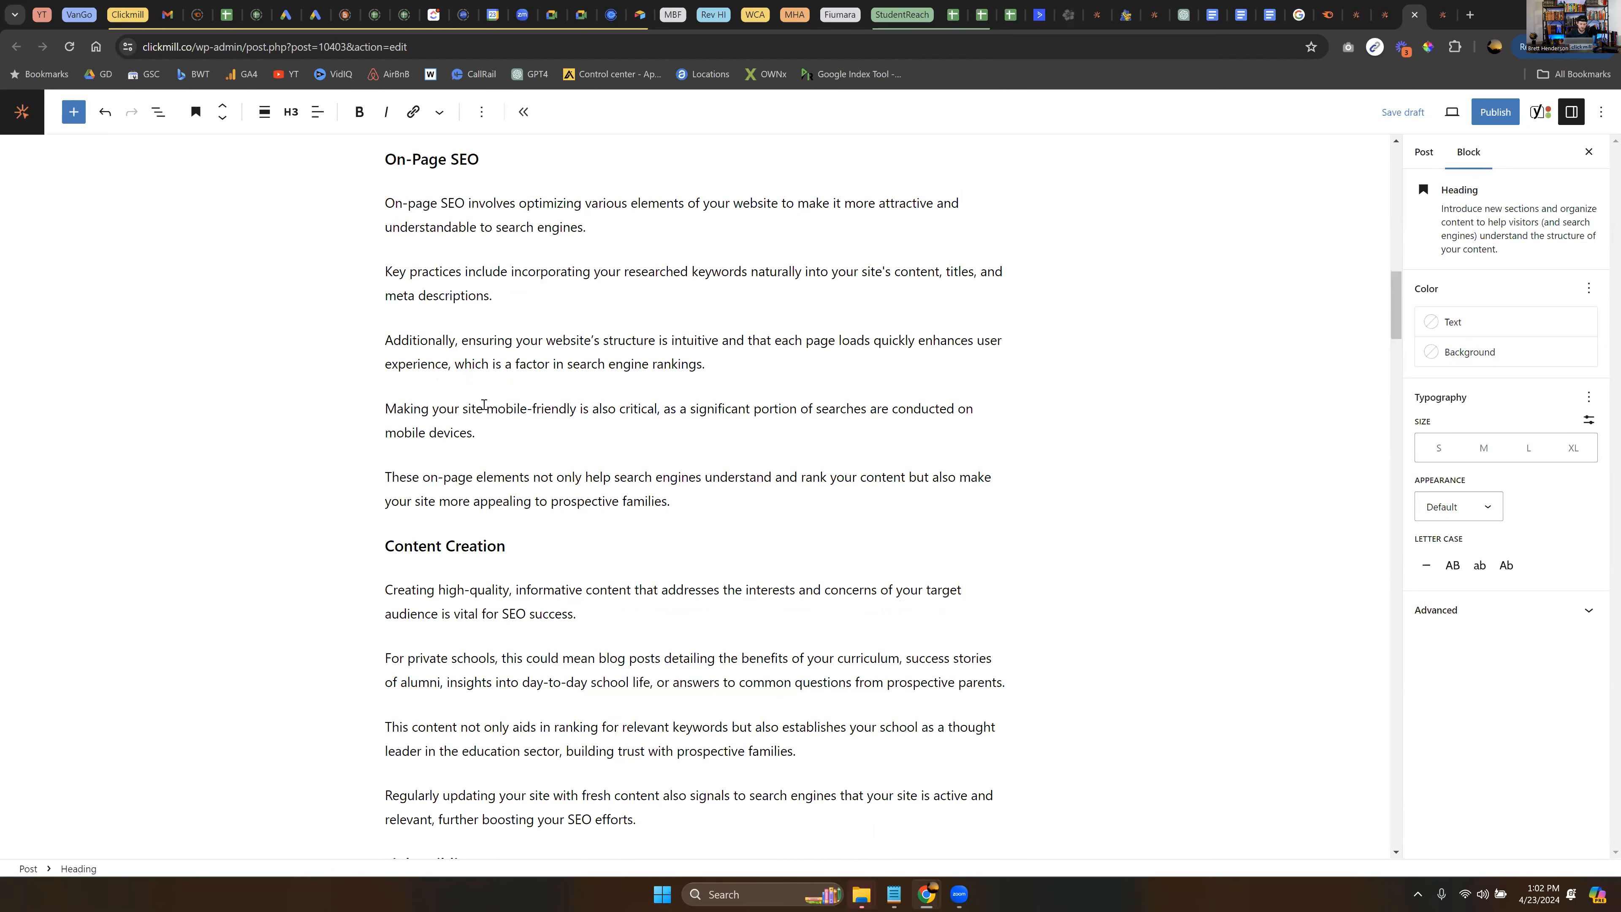
scroll(952, 298, "up", 5)
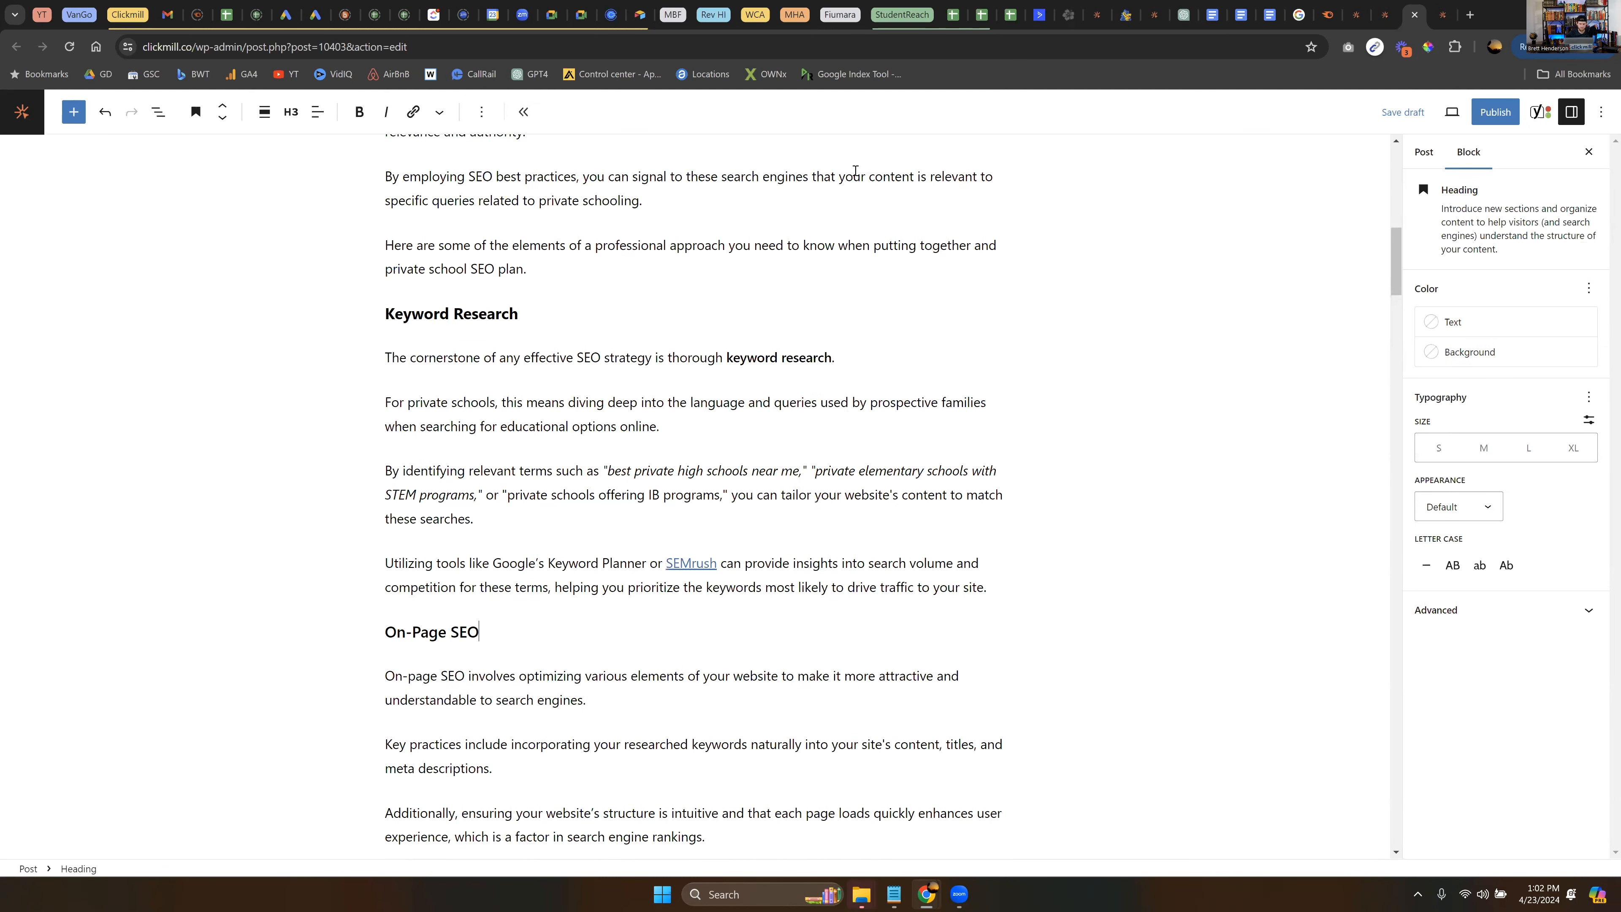
key("ctrl+Tab")
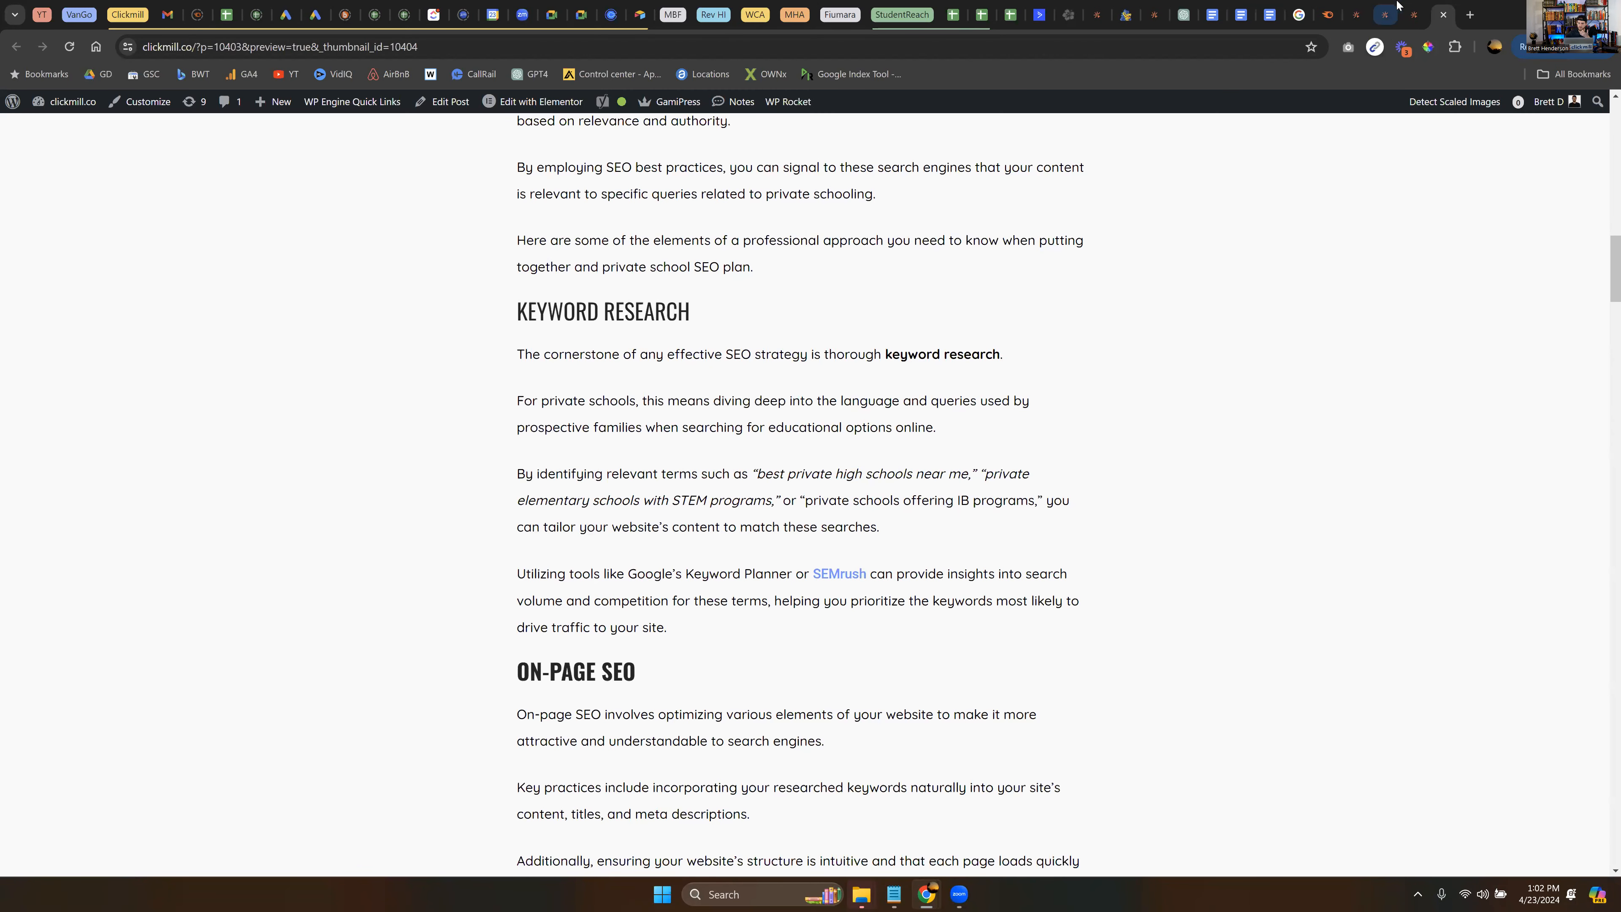
- Return to the post editor and remove the bold formatting from the Keyword Research heading
left_click(1413, 14)
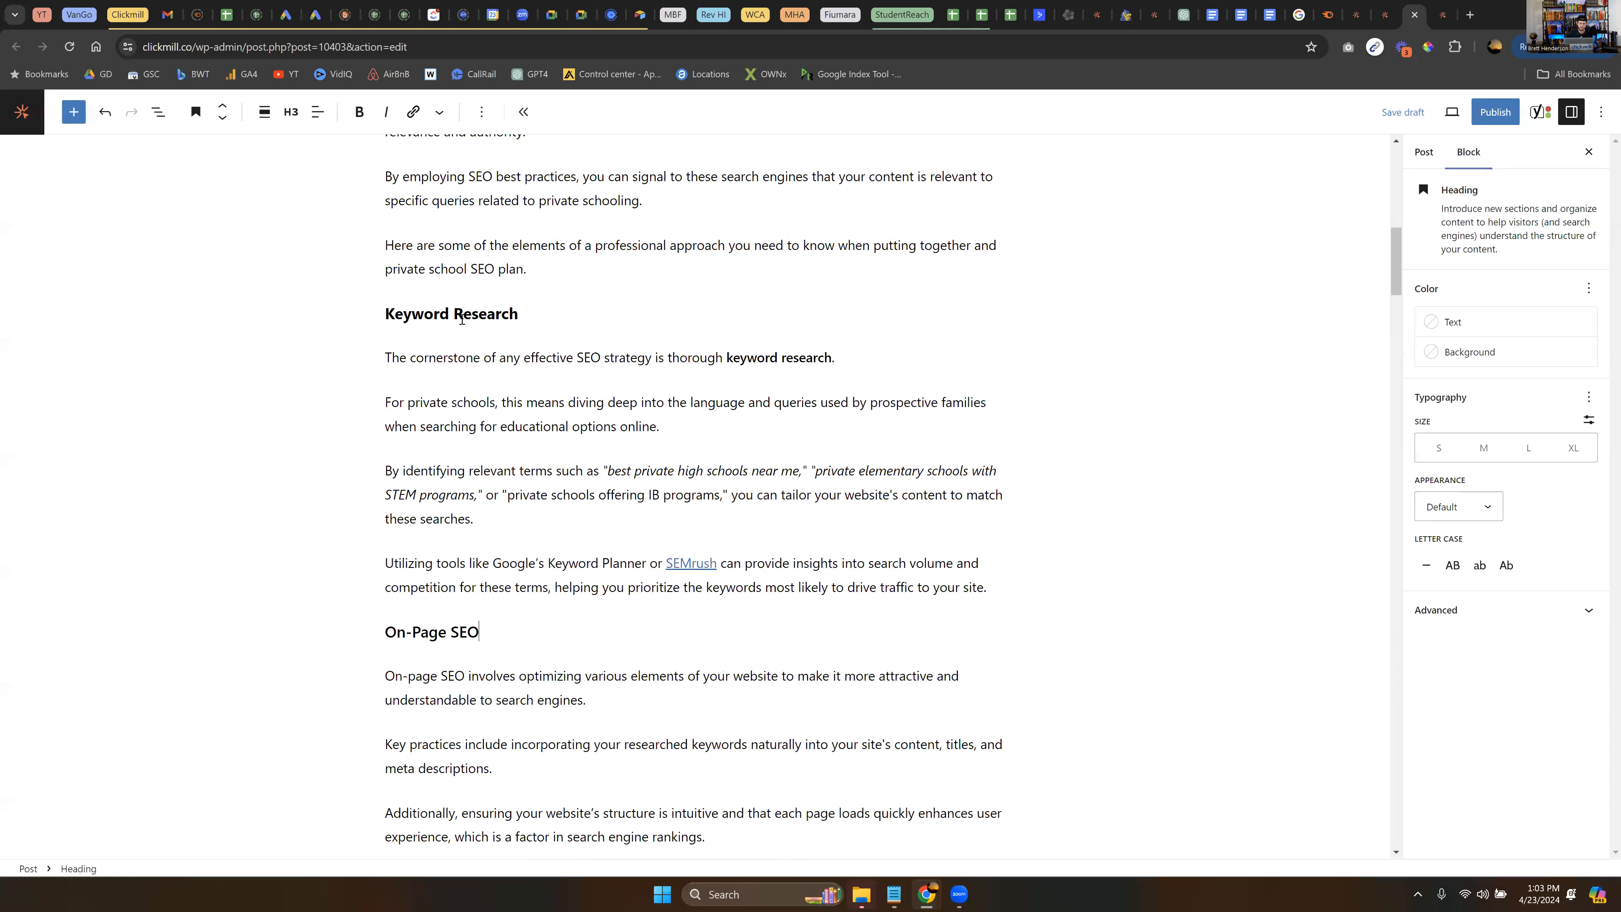
left_click_drag(521, 315, 228, 315)
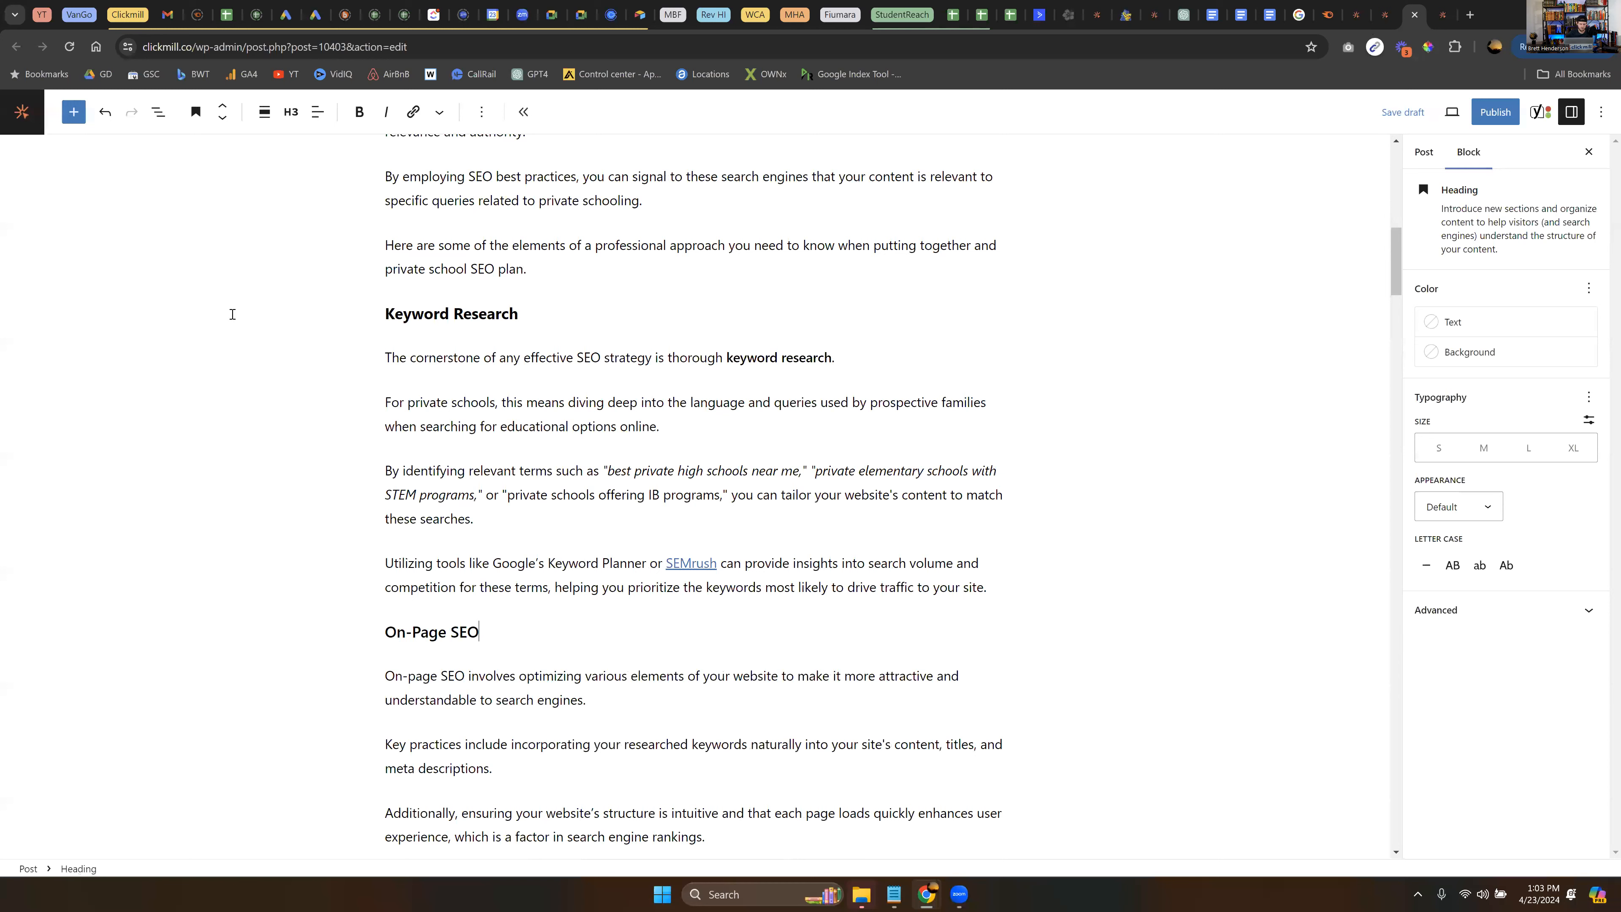
left_click(361, 113)
left_click(794, 459)
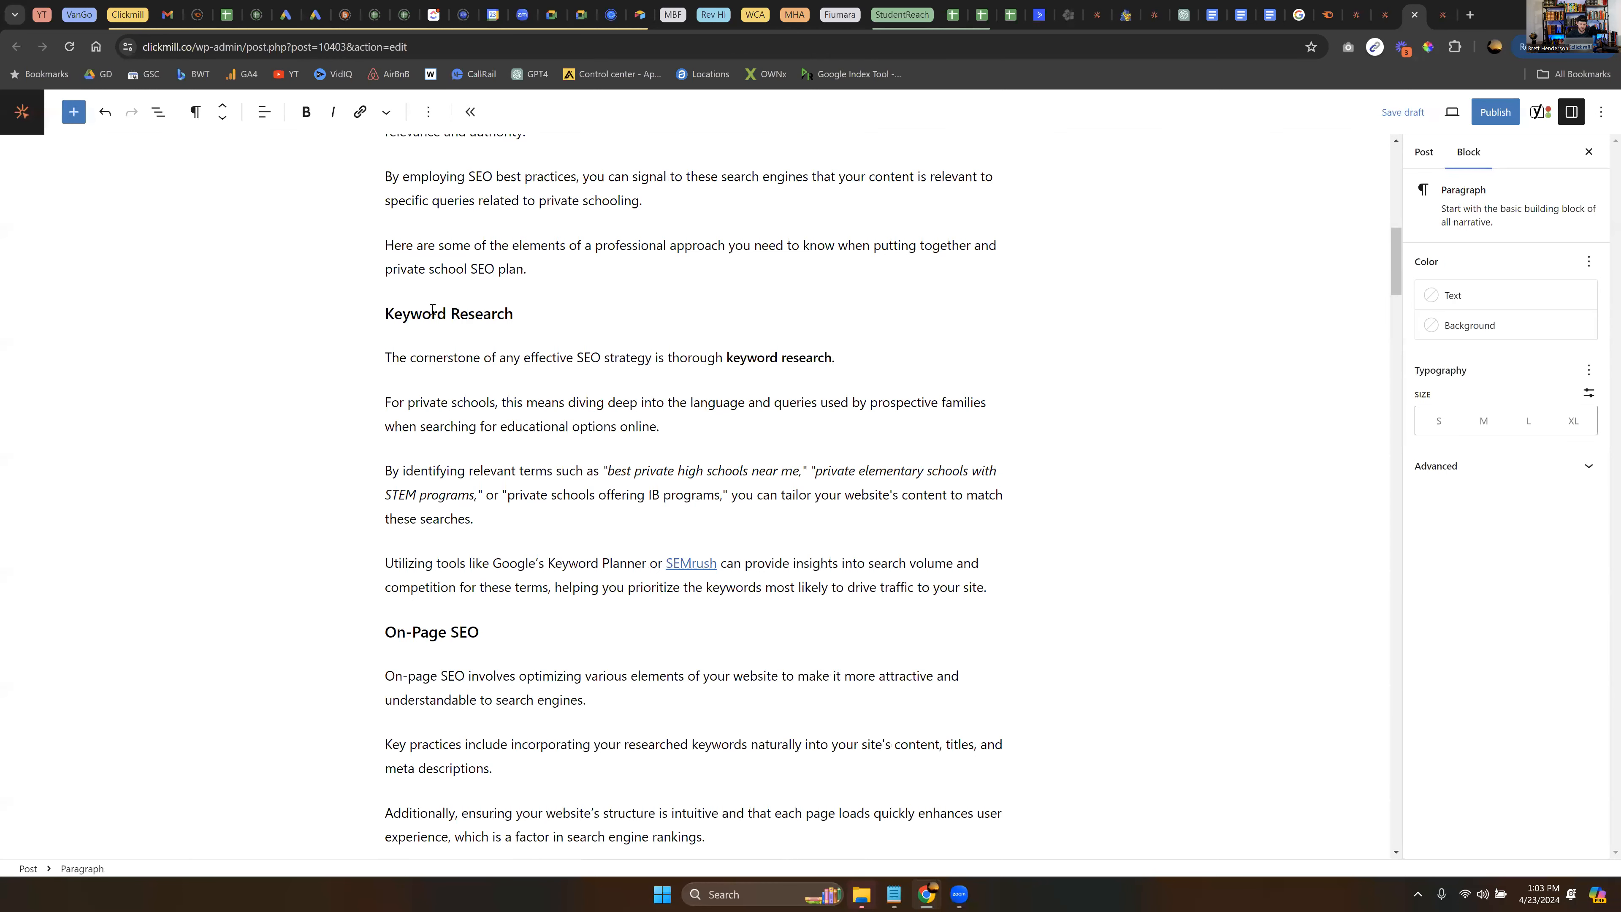
- Save the draft and open the updated article's preview in a new tab
left_click(1398, 114)
left_click(1452, 114)
left_click(1342, 247)
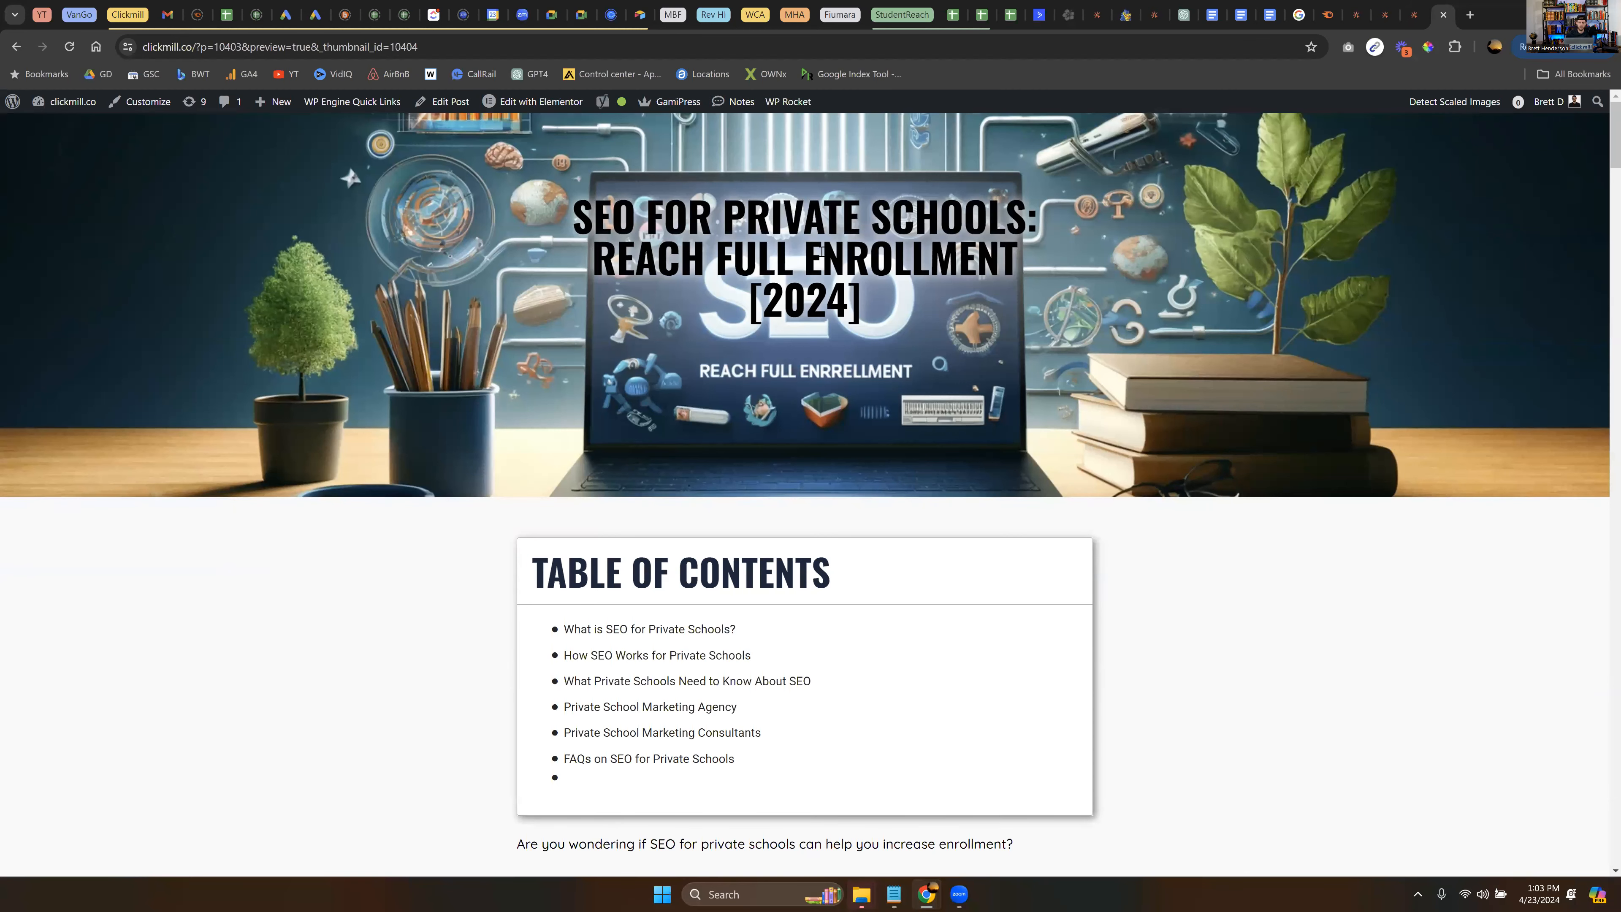
- Compare the Keyword Research heading with the On-Page SEO heading in the refreshed preview
scroll(464, 332, "down", 4)
scroll(464, 331, "down", 14)
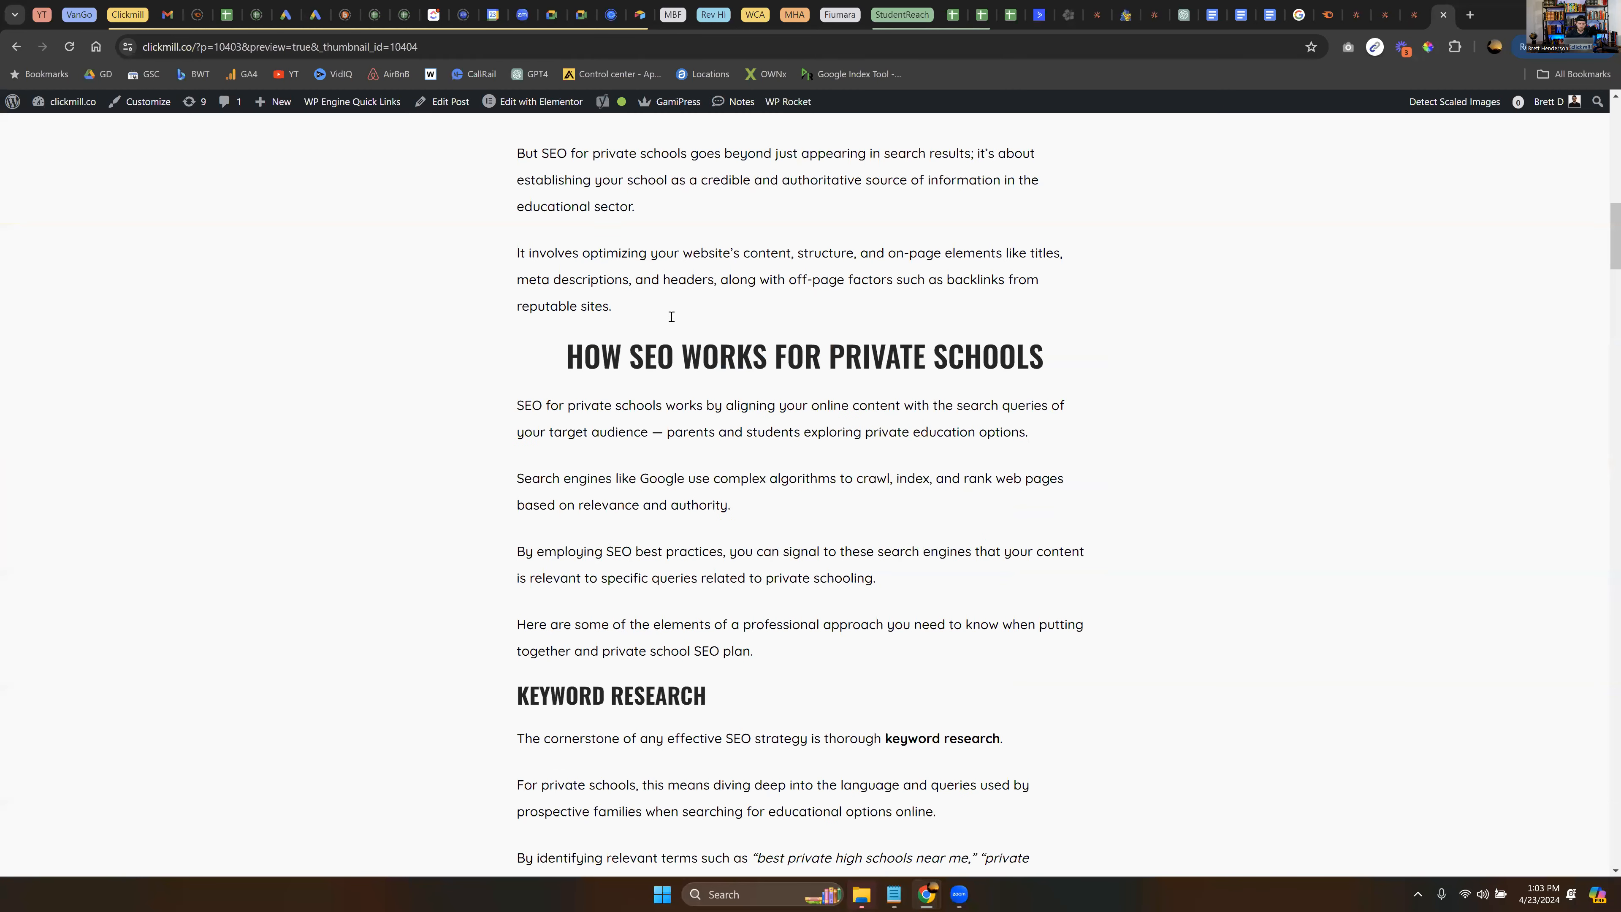
scroll(535, 372, "down", 5)
triple_click(647, 364)
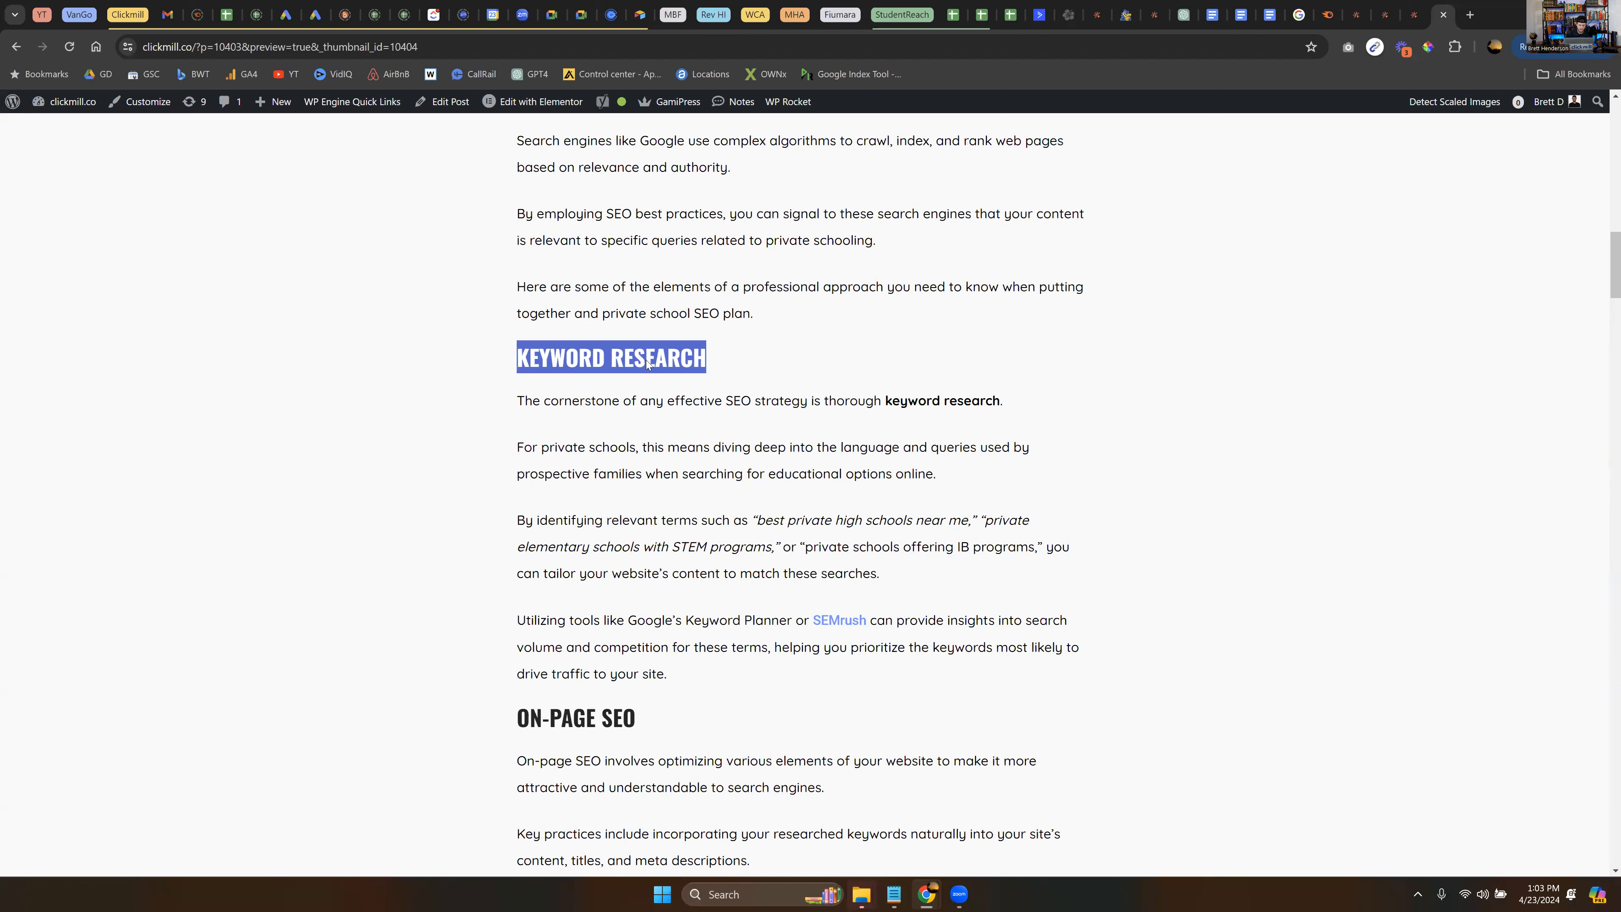
left_click(557, 744)
scroll(807, 473, "down", 5)
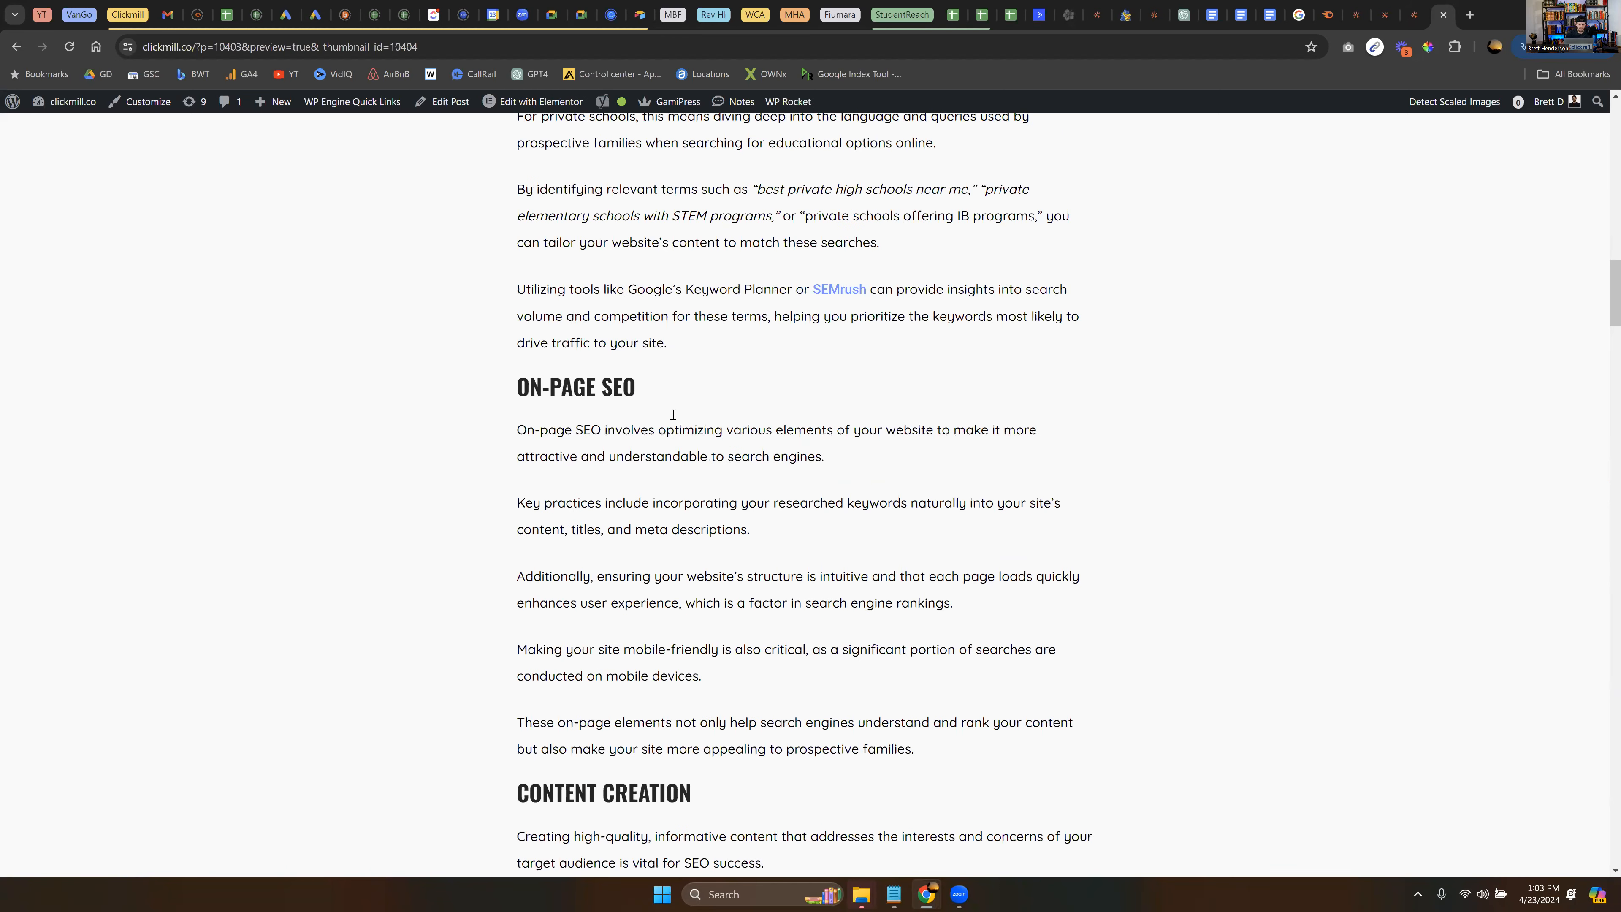
- Review the previewed sections from Content Creation through the FAQs for consistent headings and formatting, and close the preview
scroll(738, 582, "down", 15)
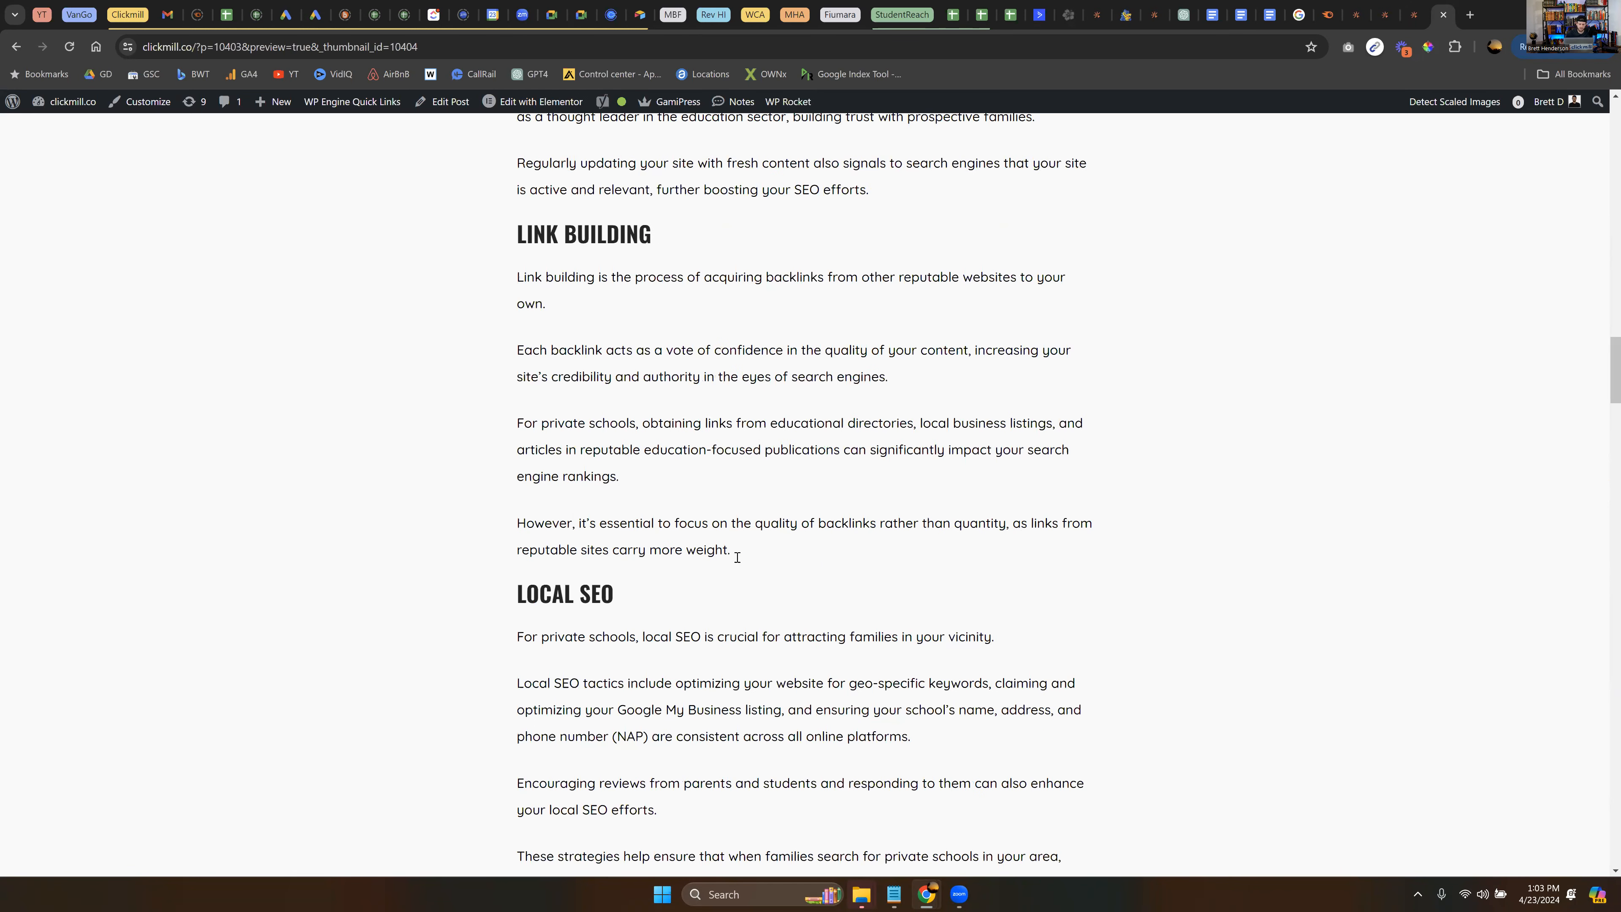
scroll(728, 348, "down", 11)
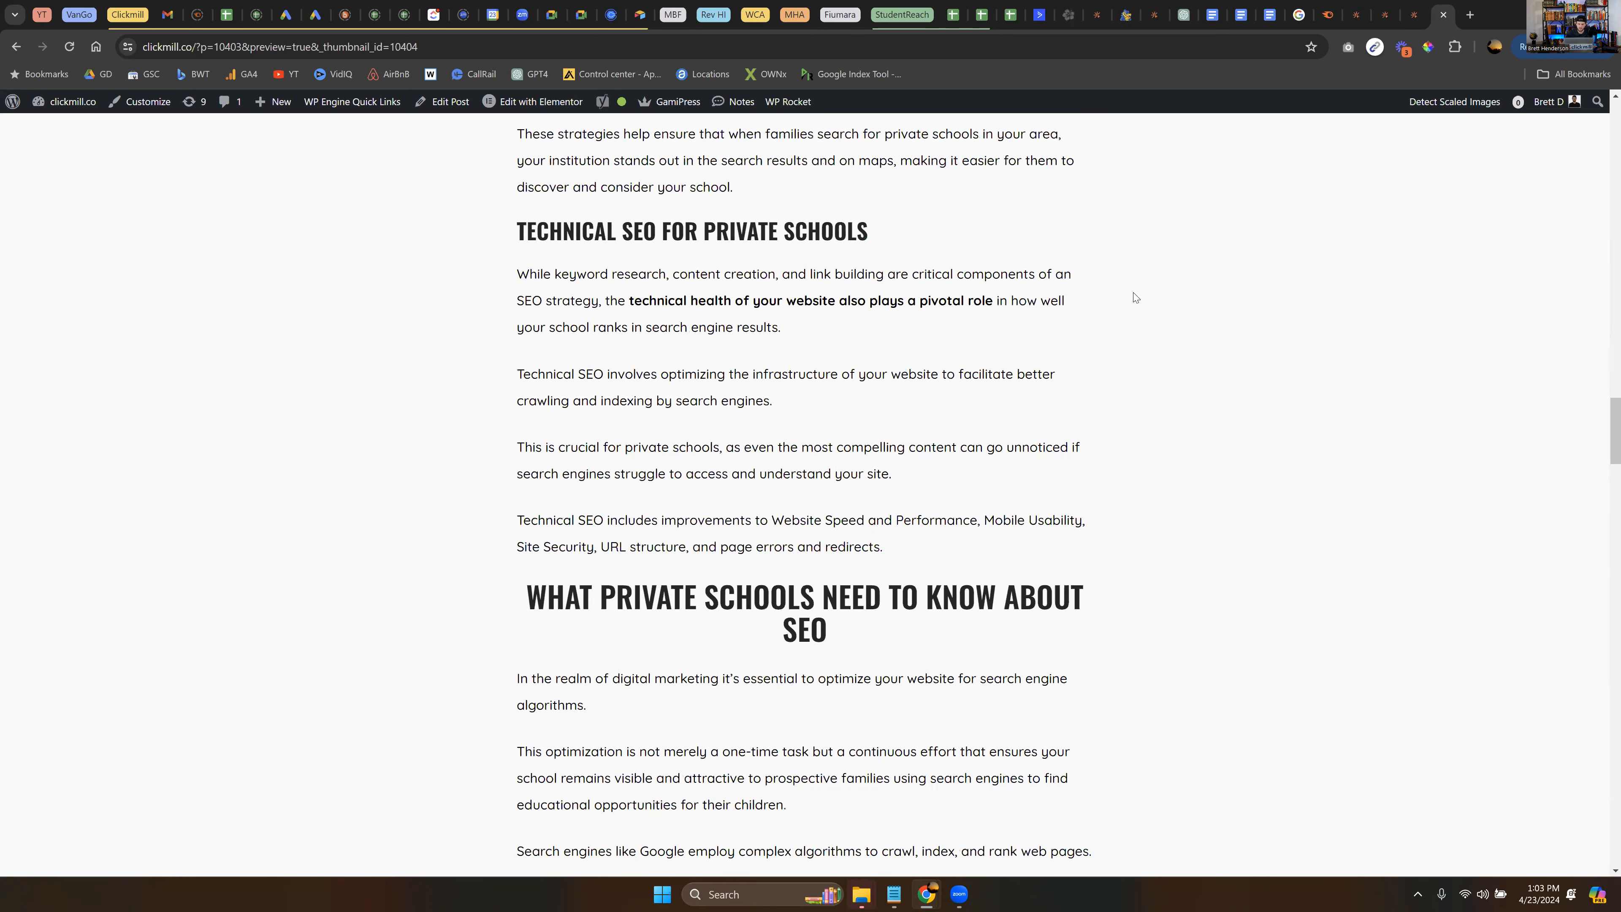
scroll(862, 476, "down", 6)
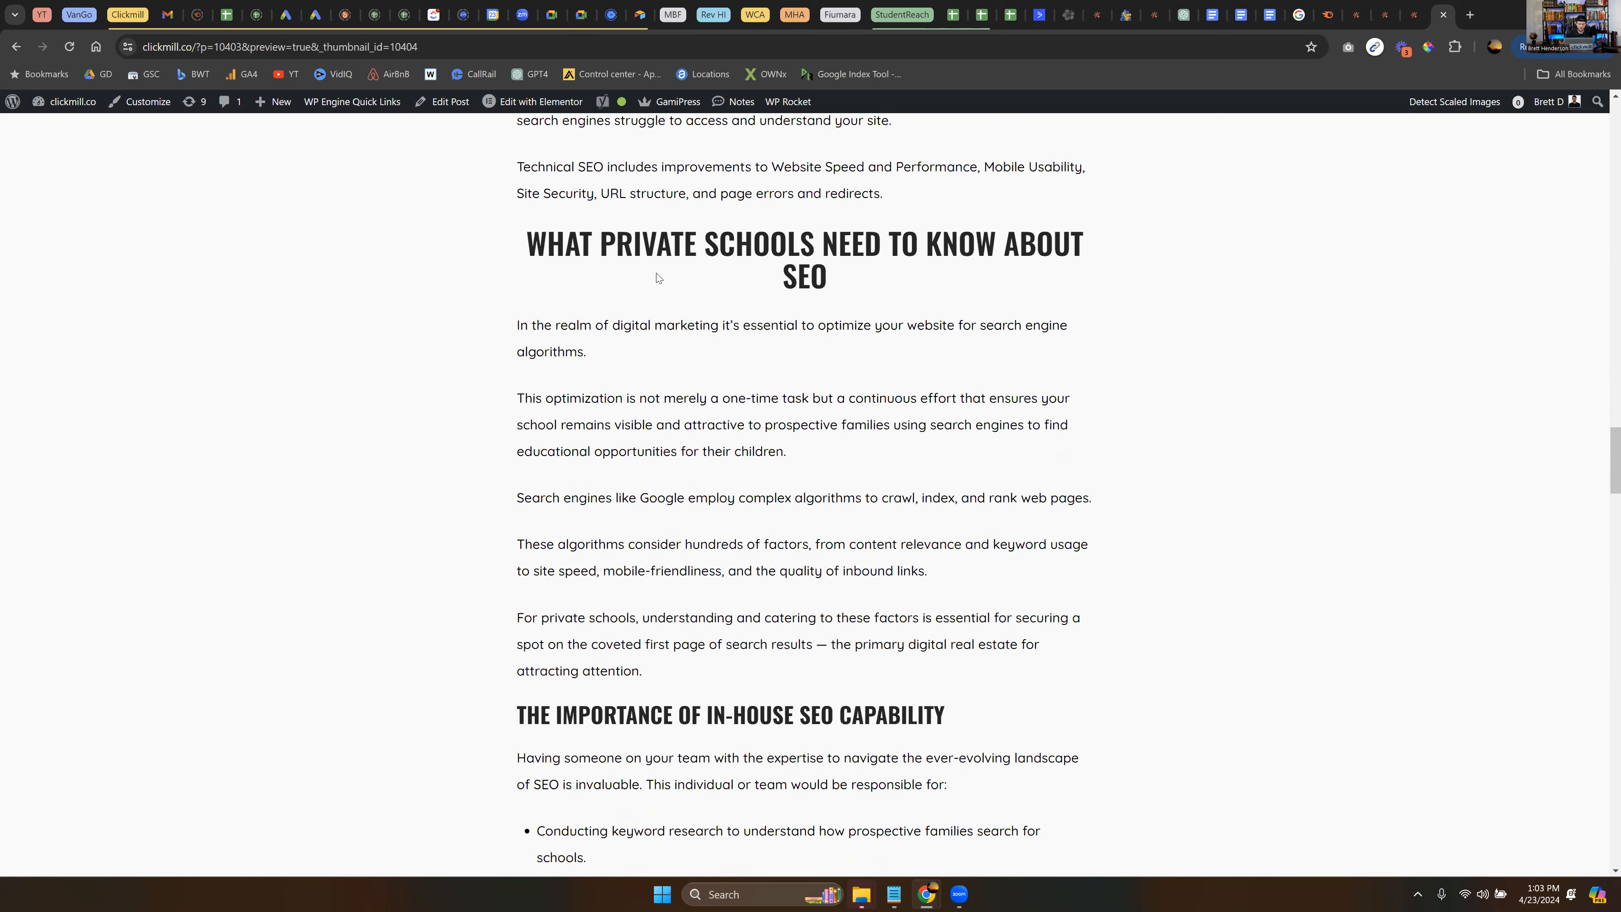
scroll(812, 301, "down", 1)
scroll(811, 301, "down", 5)
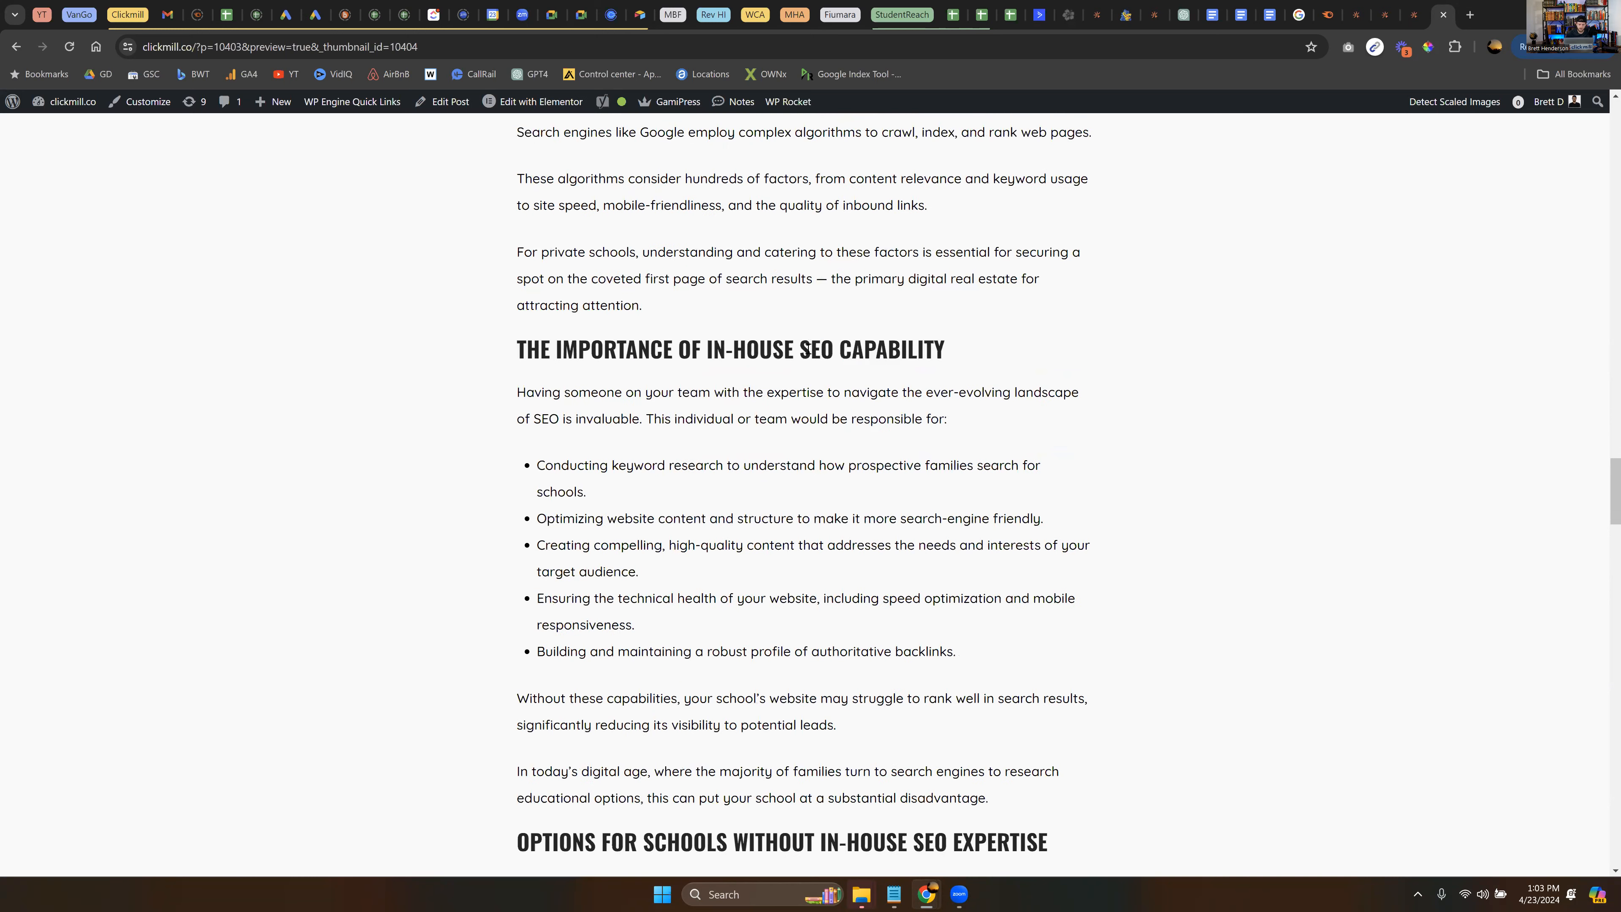
scroll(810, 396, "down", 10)
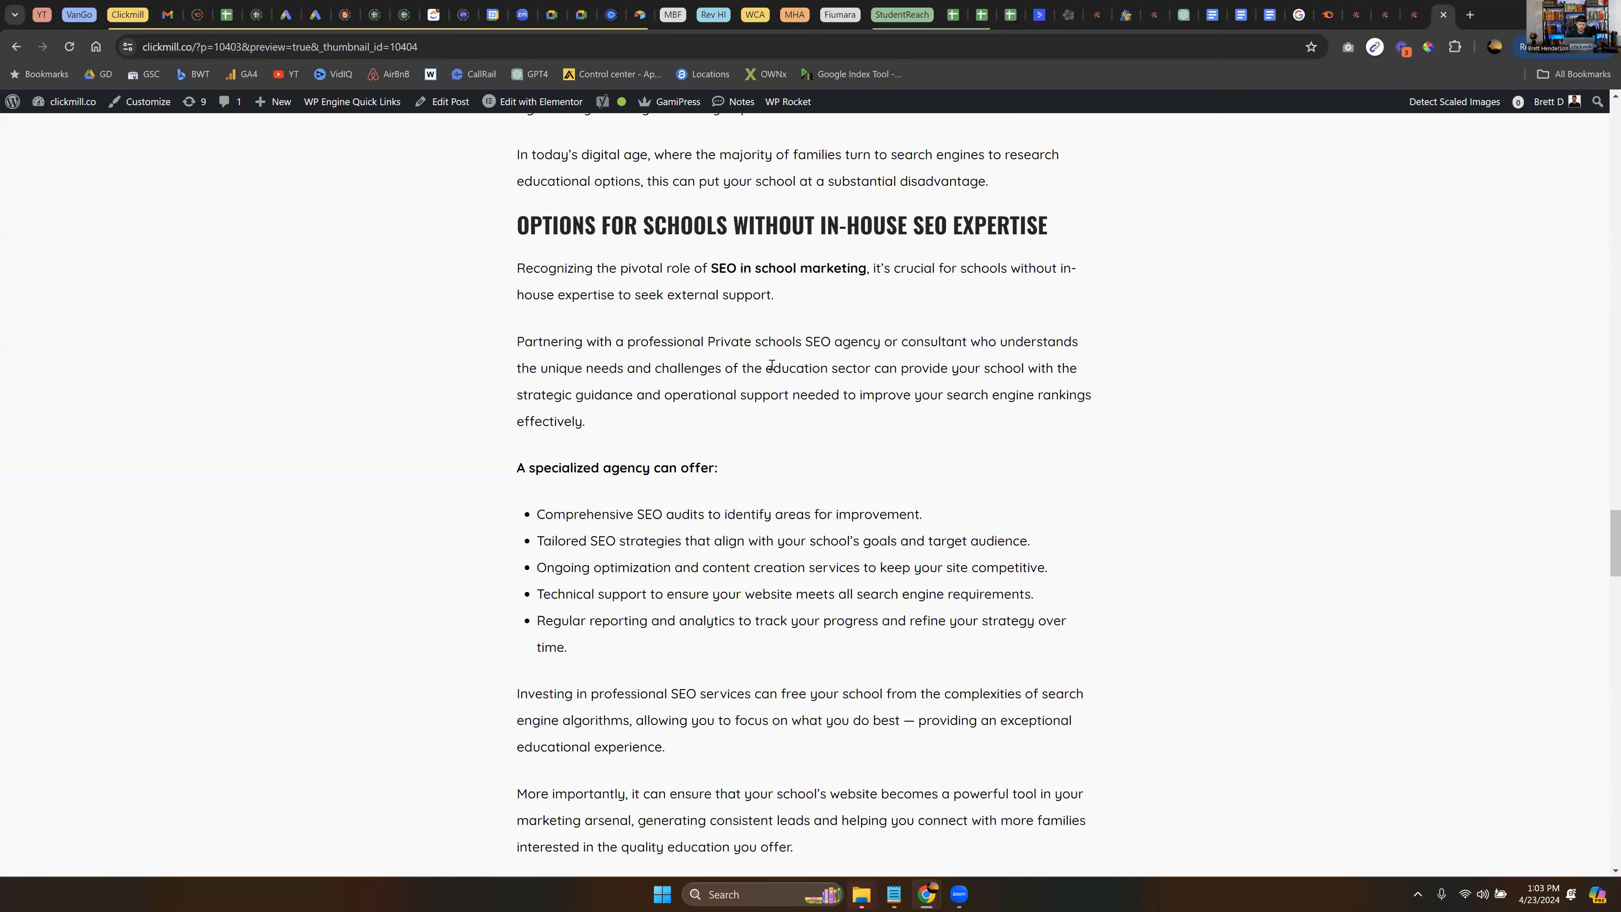
scroll(785, 372, "down", 8)
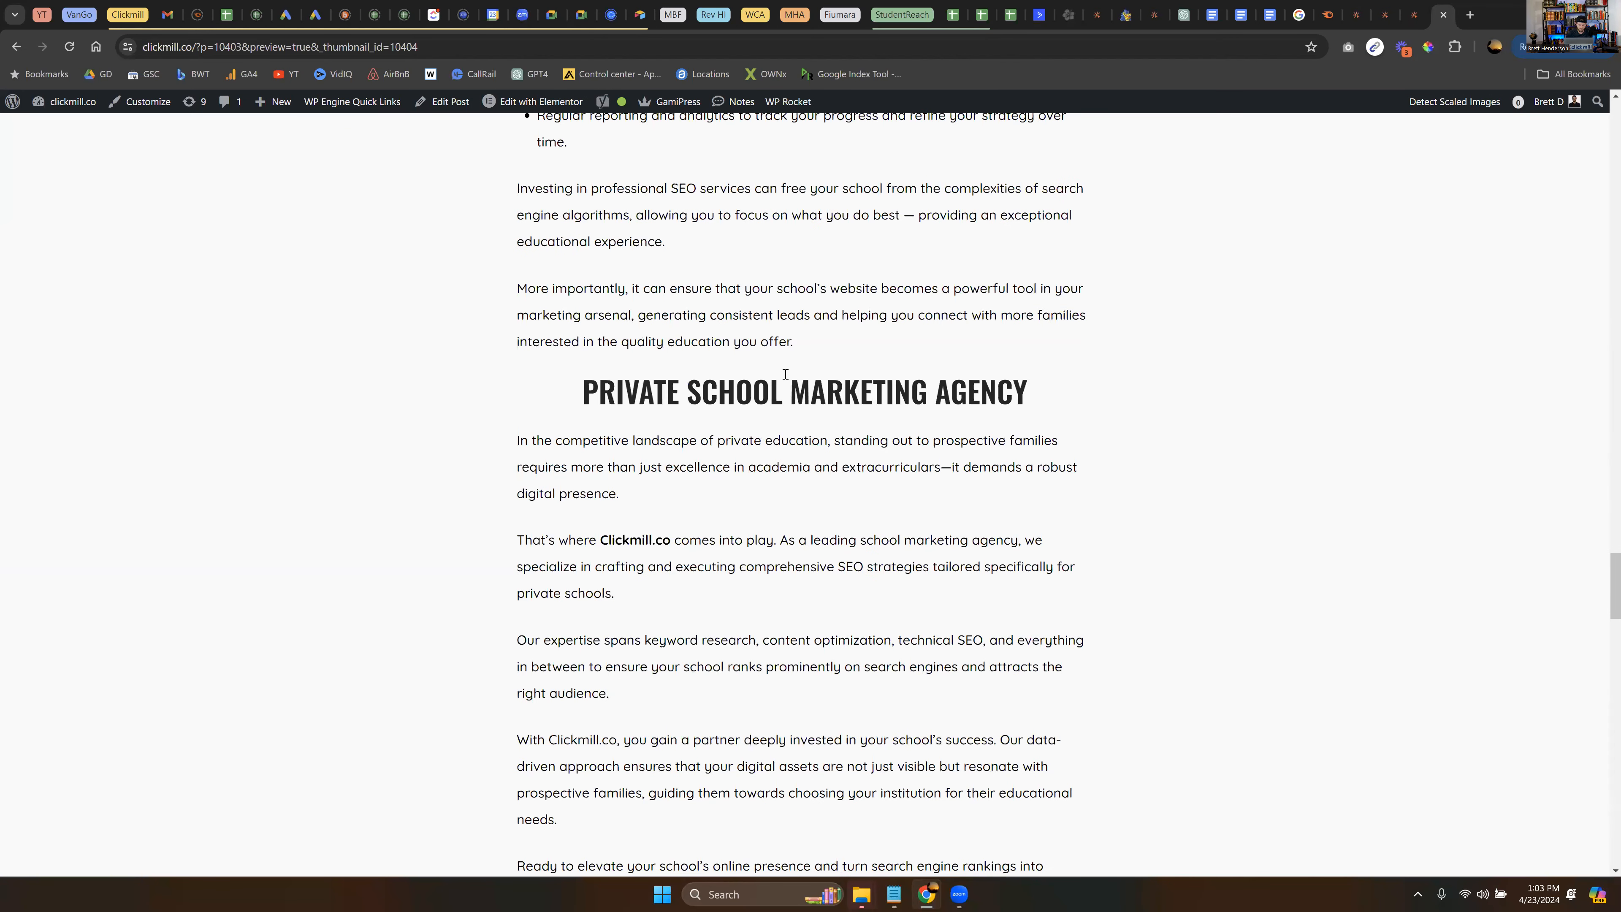
scroll(785, 376, "down", 12)
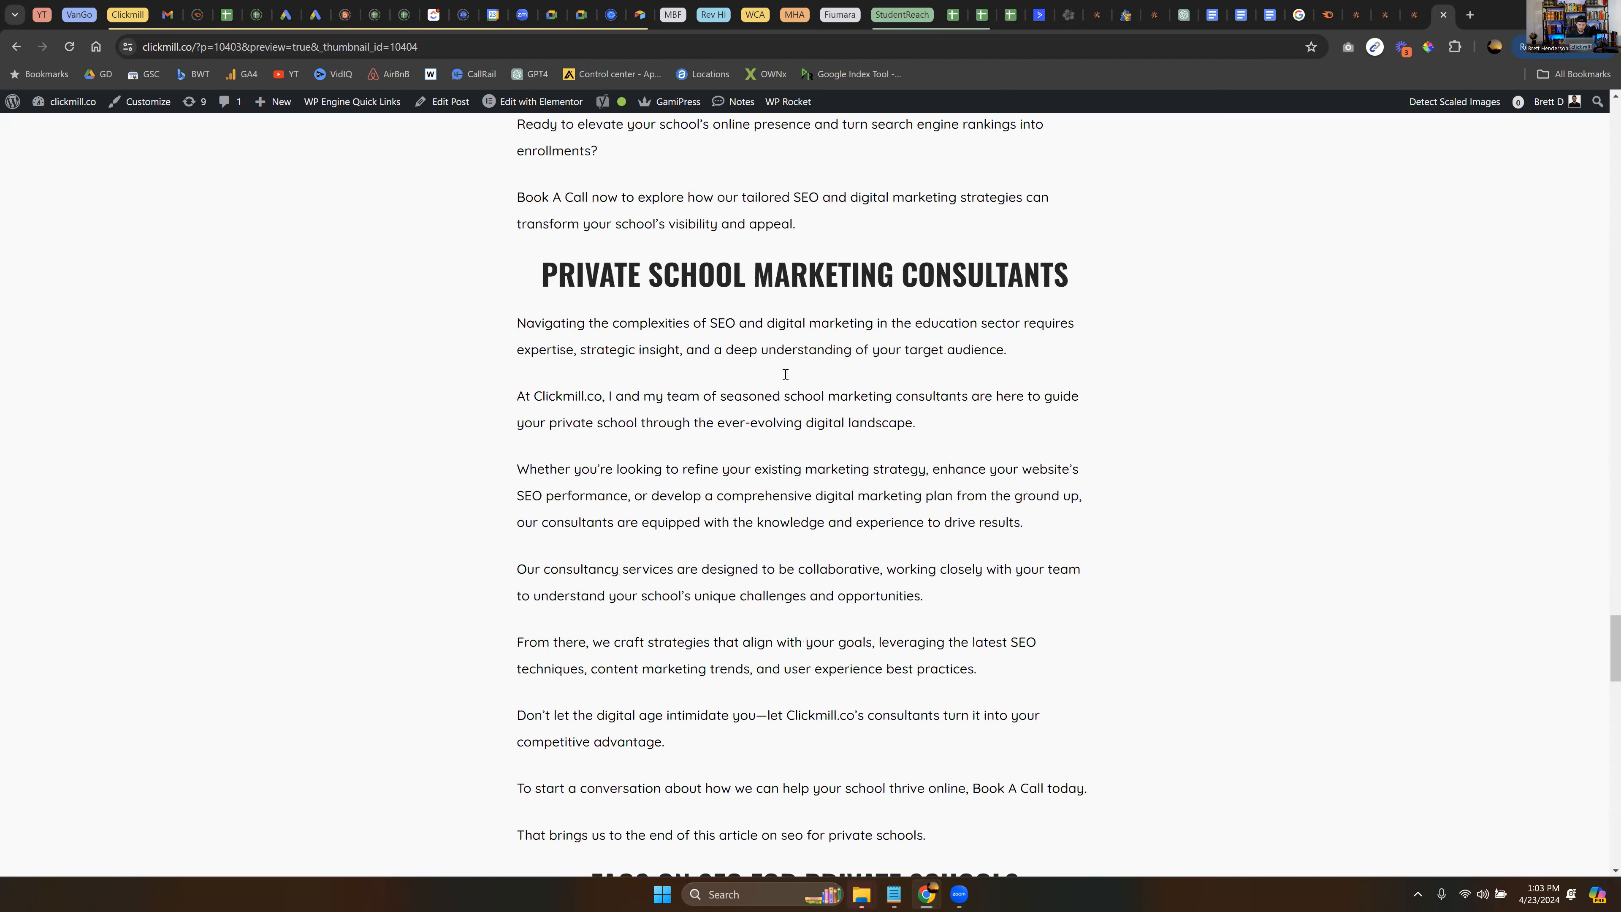
scroll(787, 381, "down", 16)
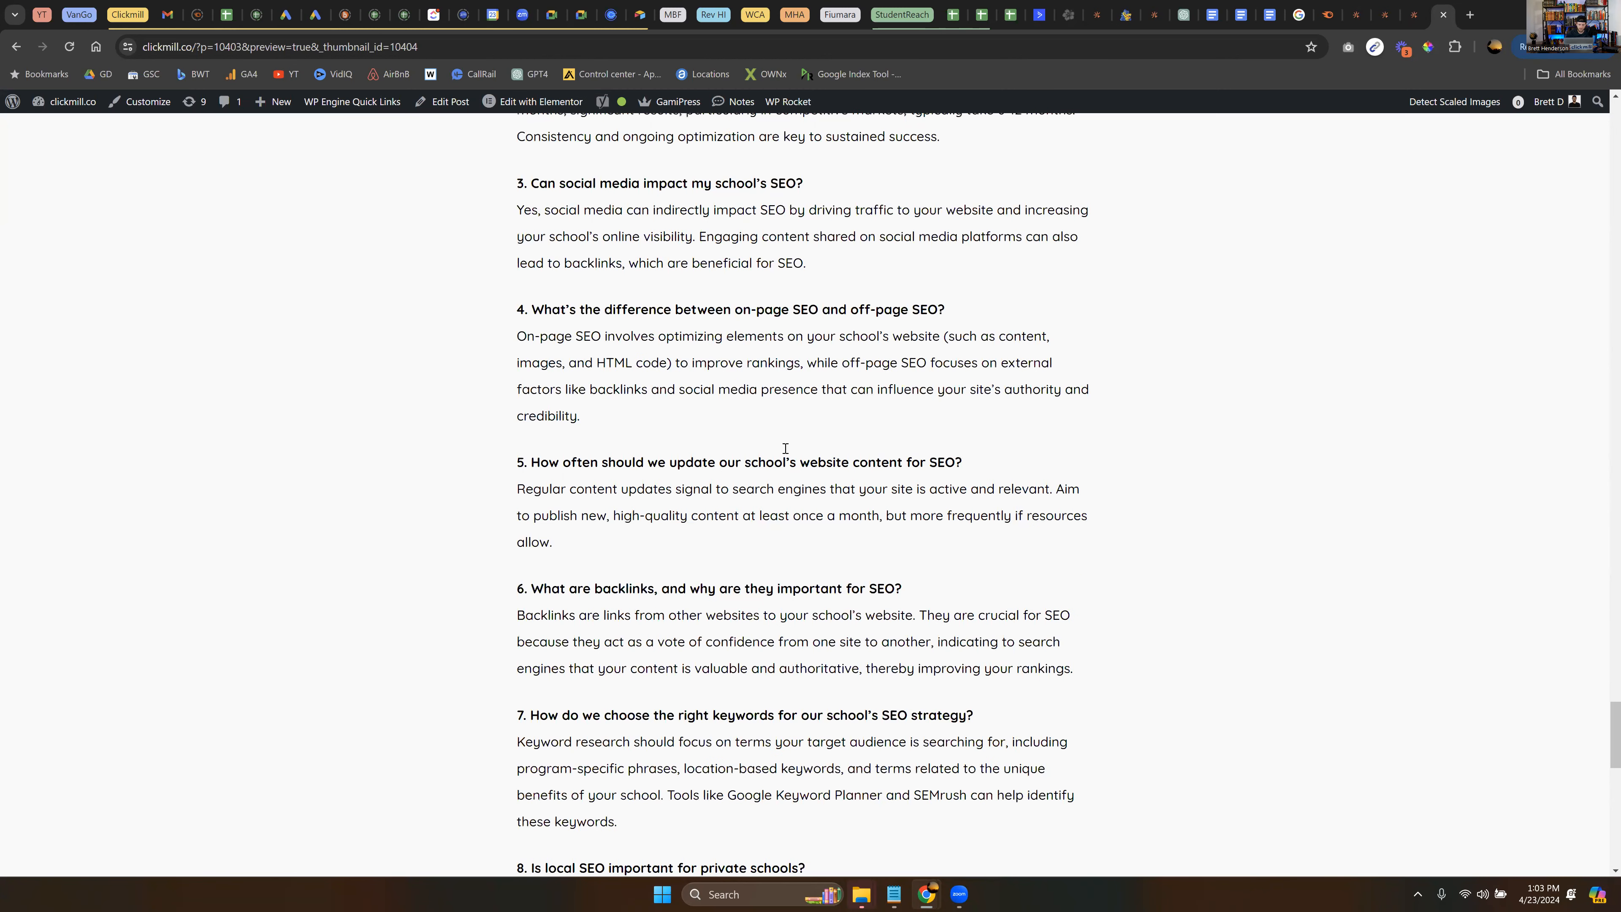
scroll(1449, 19, "up", 7)
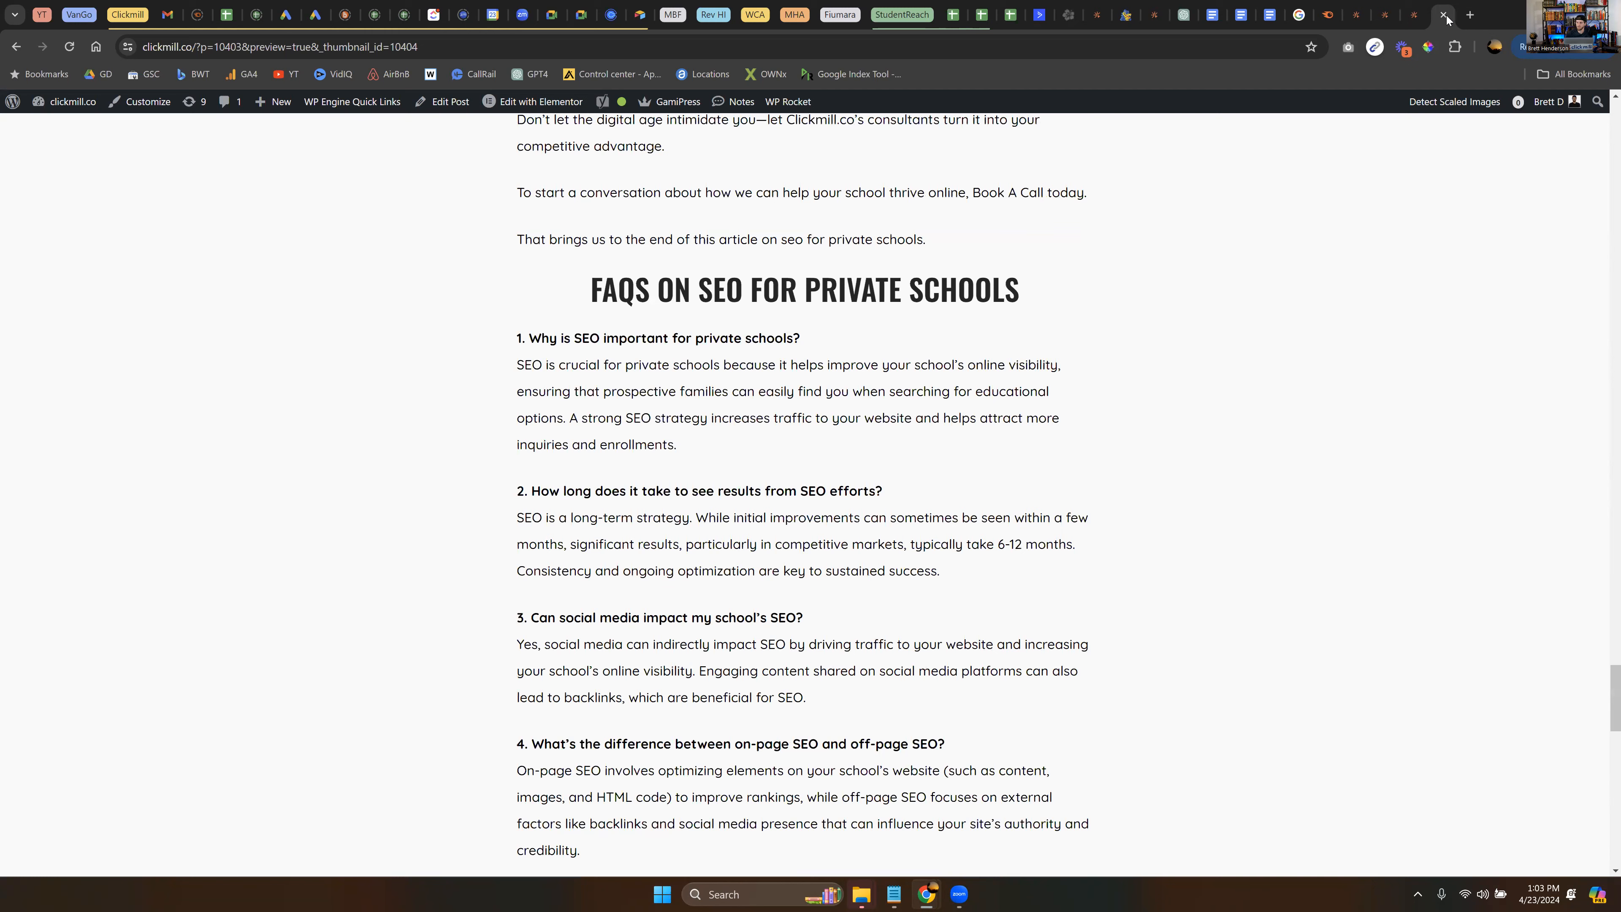
left_click(1445, 15)
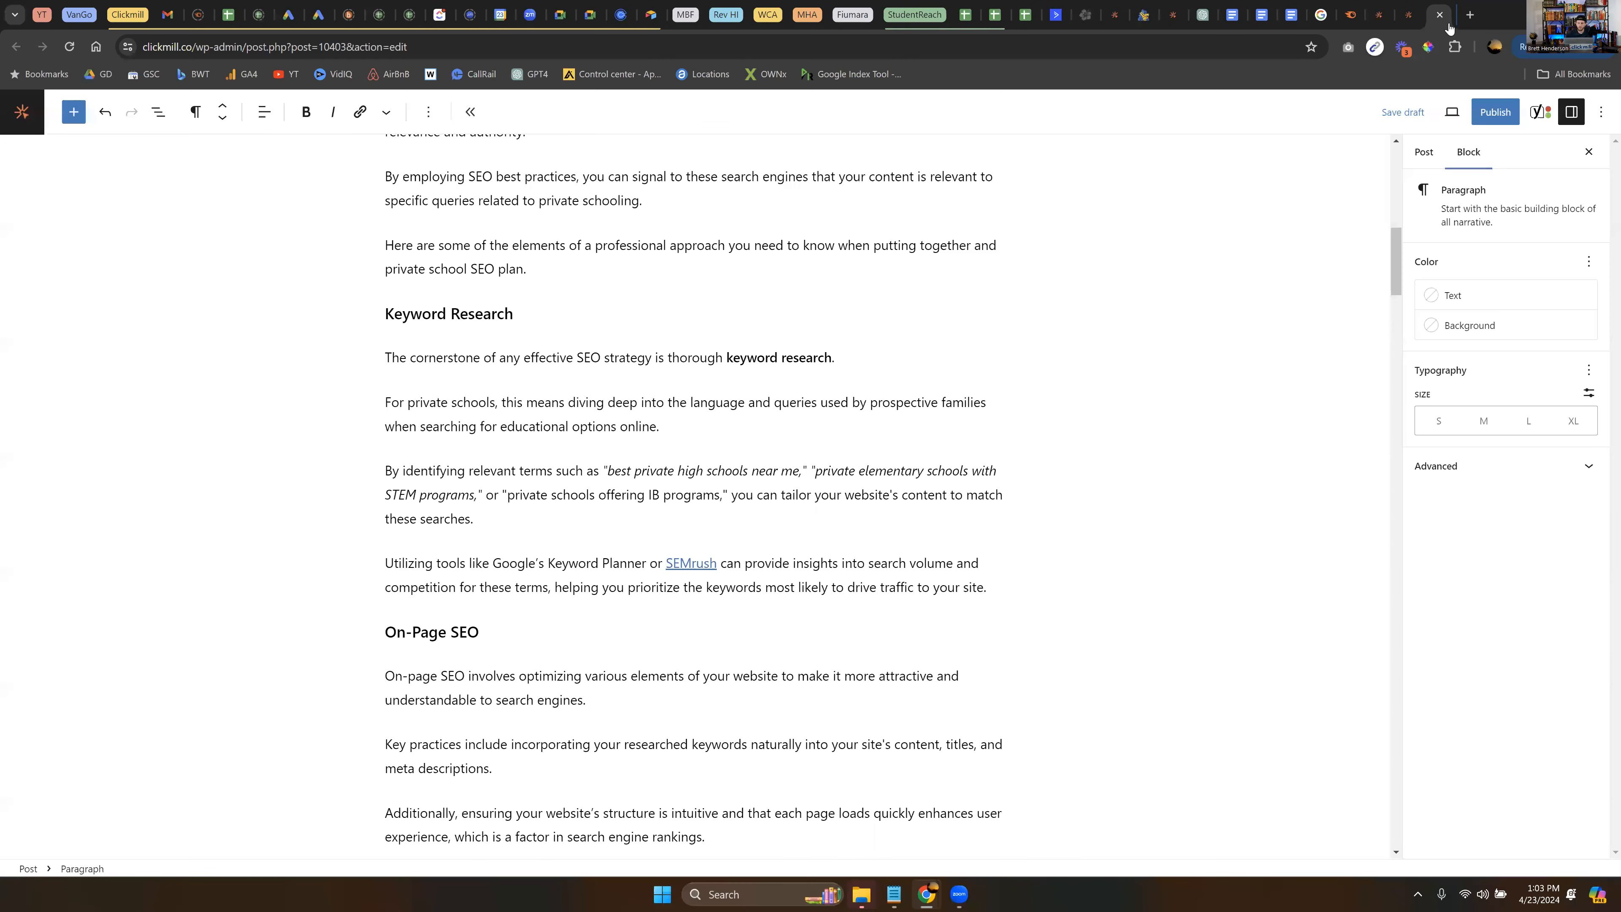